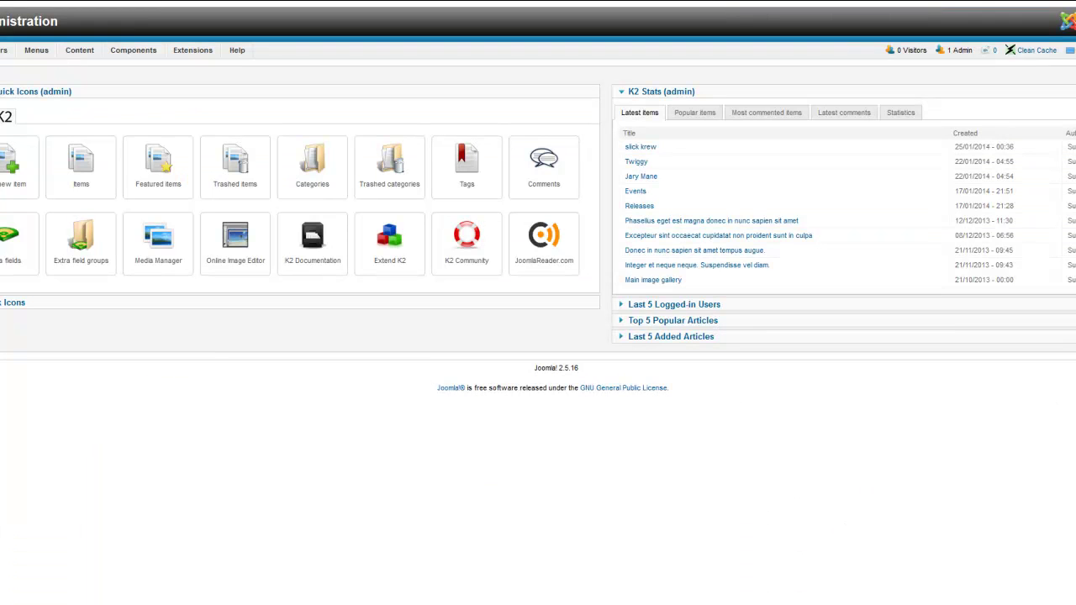
- Open the Module Manager and filter the site modules by Published status
mouse_move(133, 50)
mouse_move(1, 50)
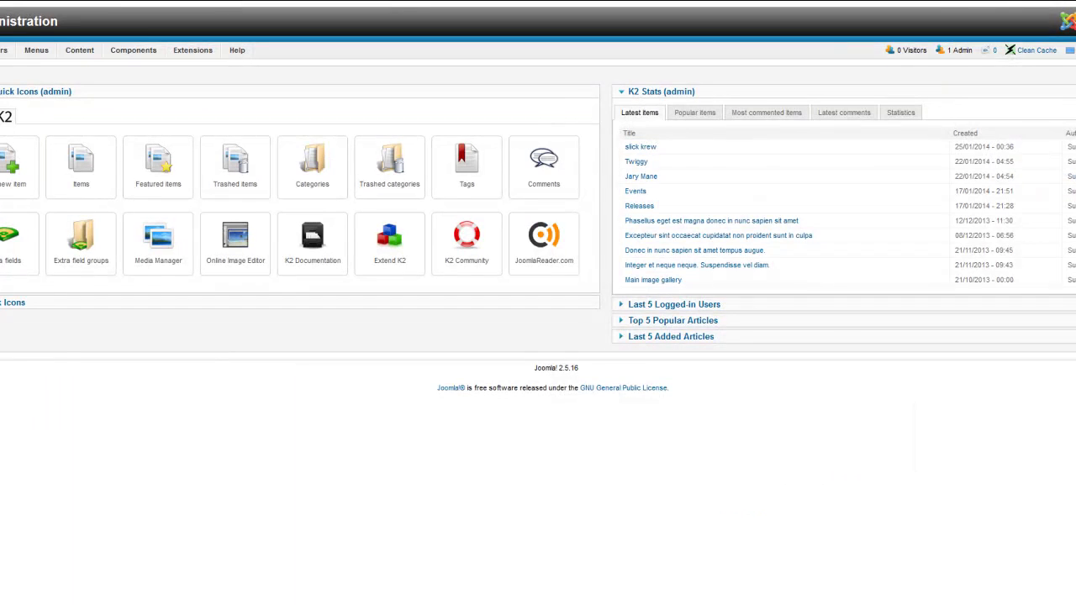
mouse_move(178, 53)
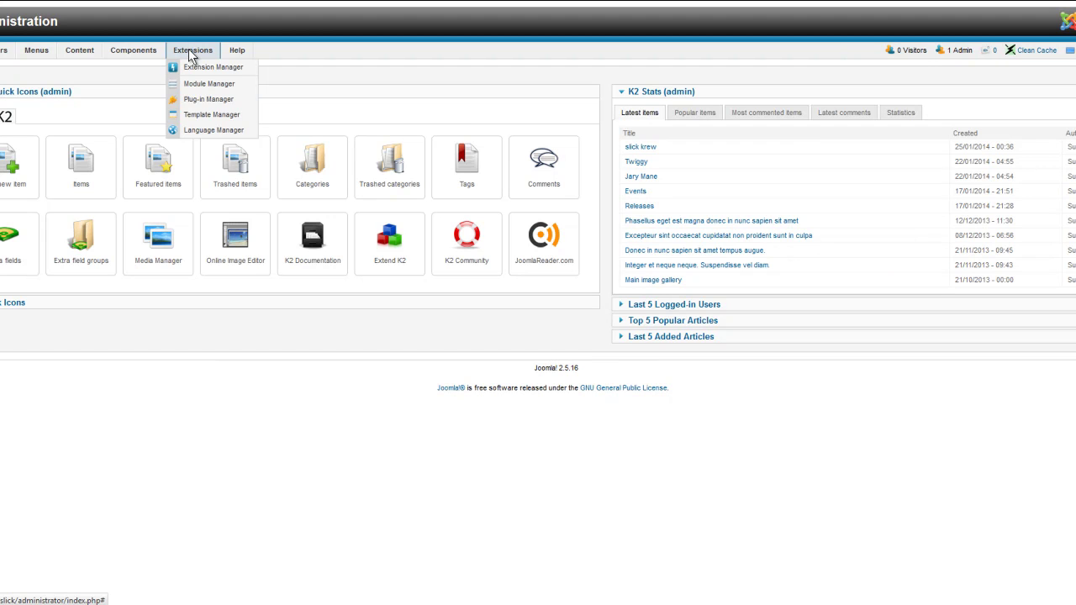
click(196, 84)
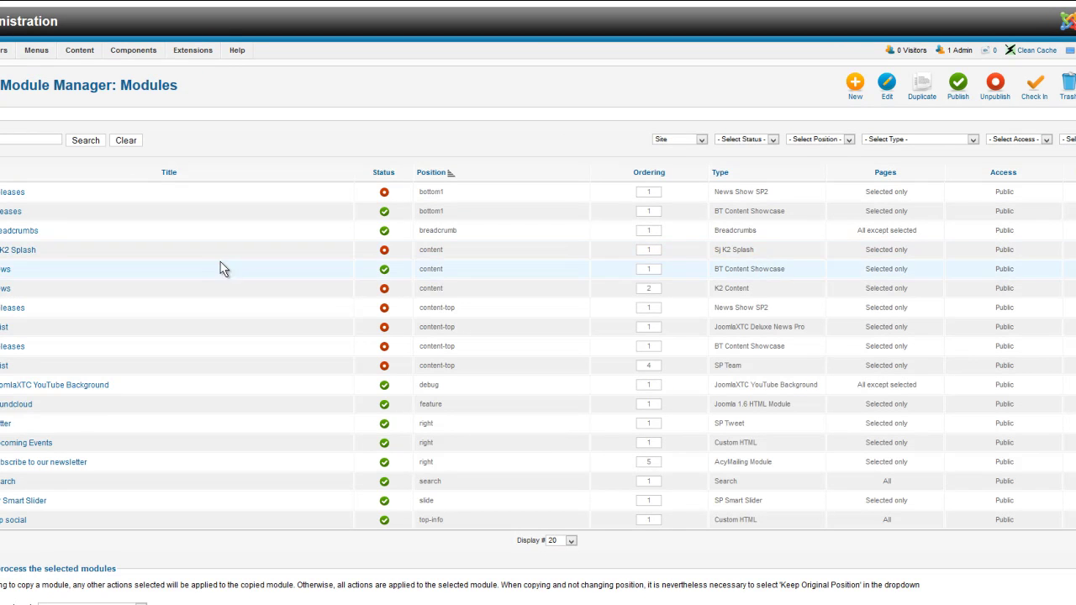
click(748, 143)
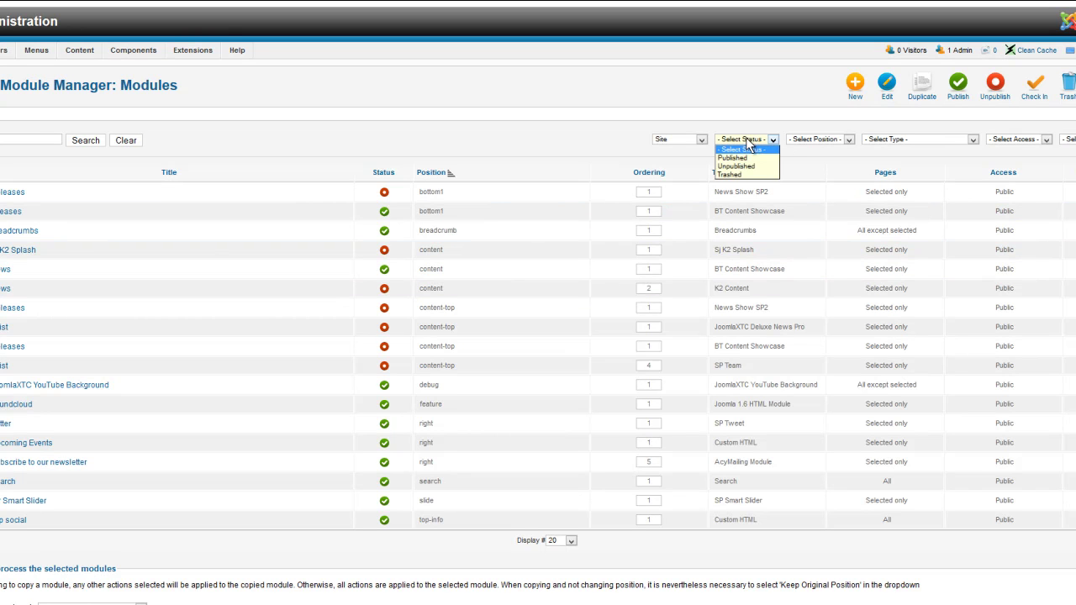
click(731, 158)
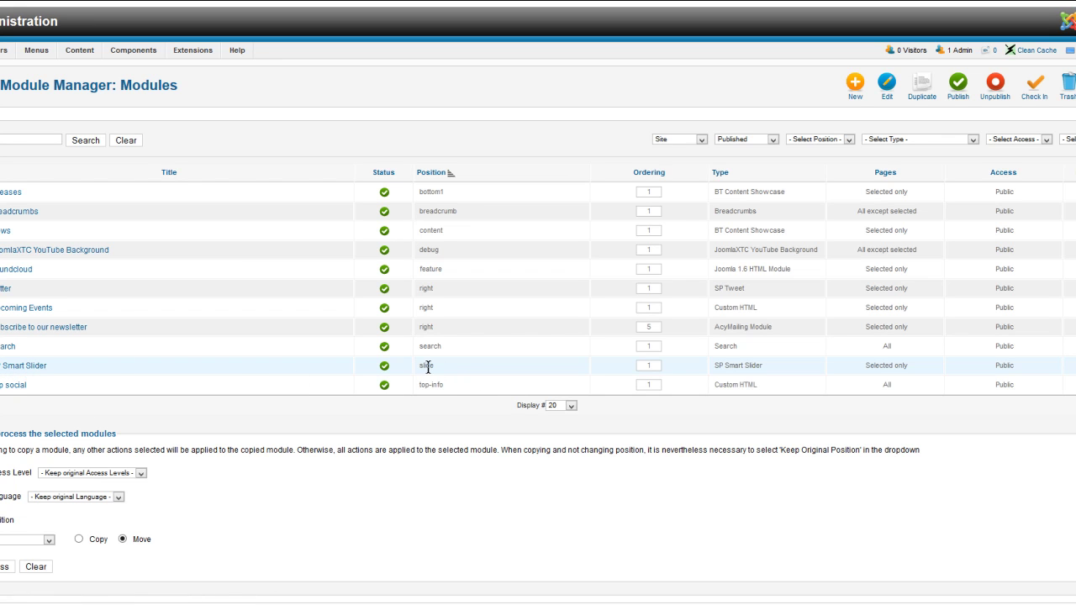
- Open the SP Smart Slider module and delete the "New Logo" slide from its sliders
click(21, 369)
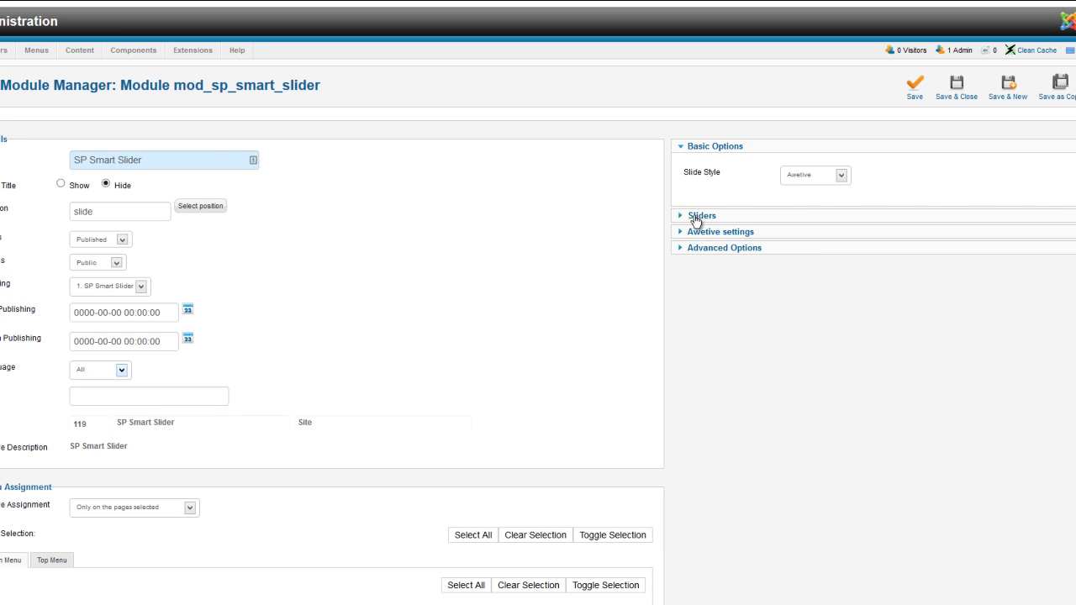
click(692, 216)
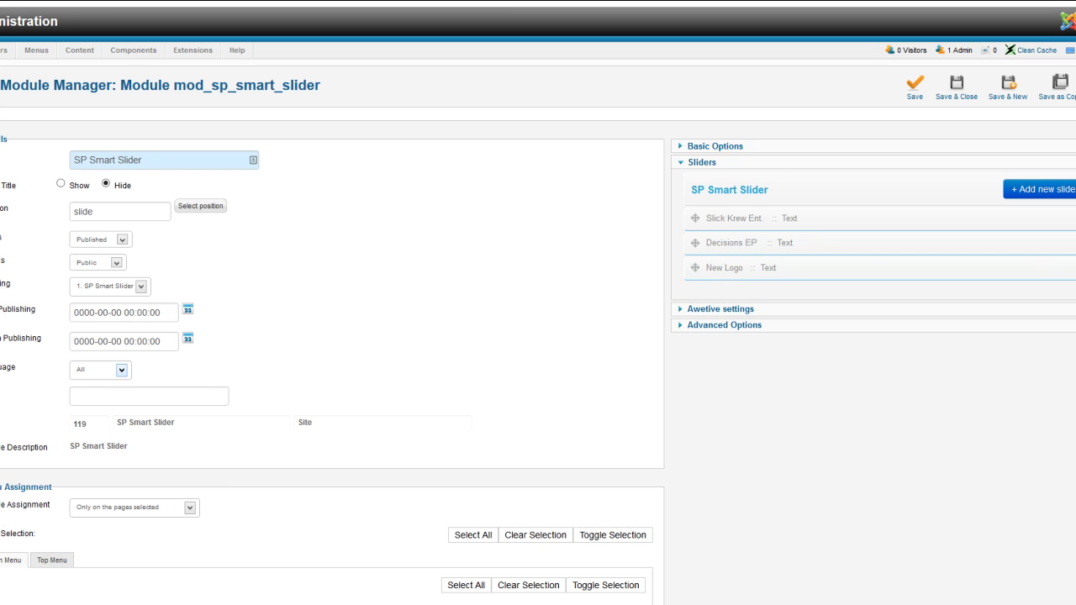
click(1075, 267)
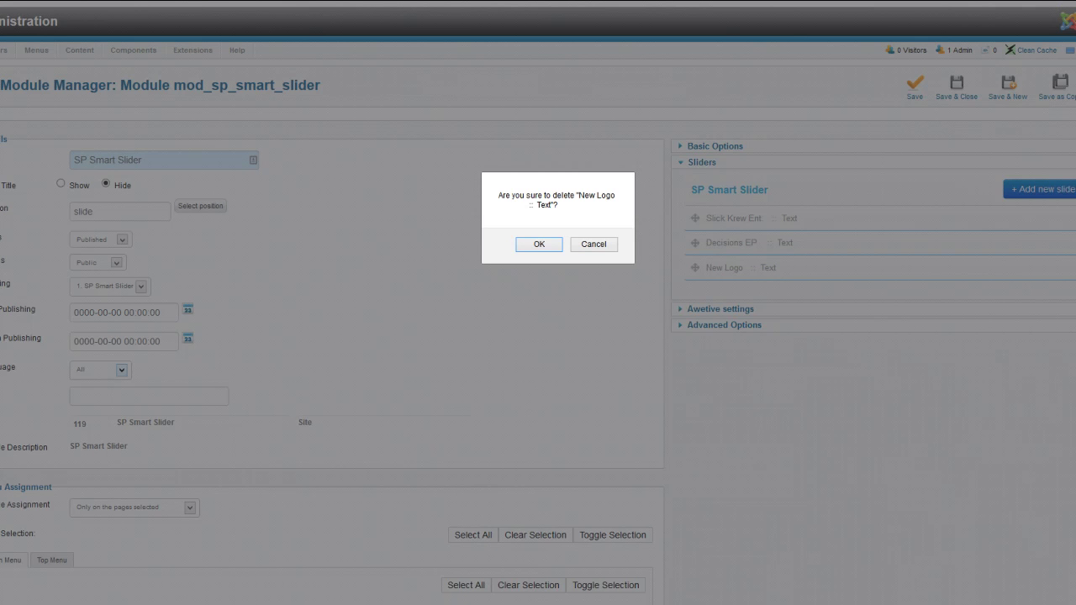
click(546, 246)
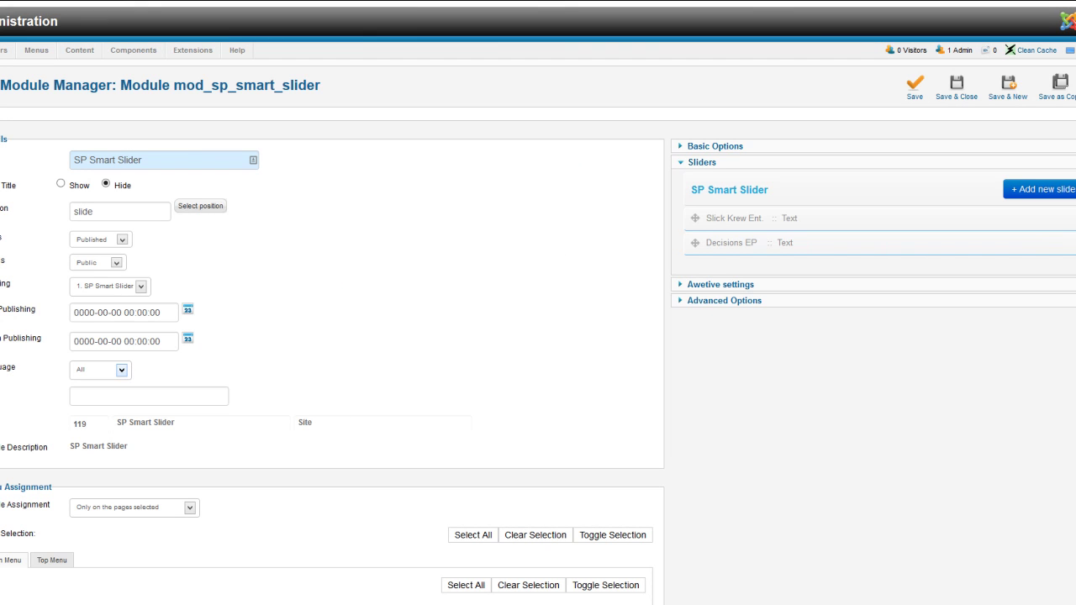
- Add a new slide to SP Smart Slider and set its source type to Text, using the Slick Krew Ent. slide as reference
click(1050, 190)
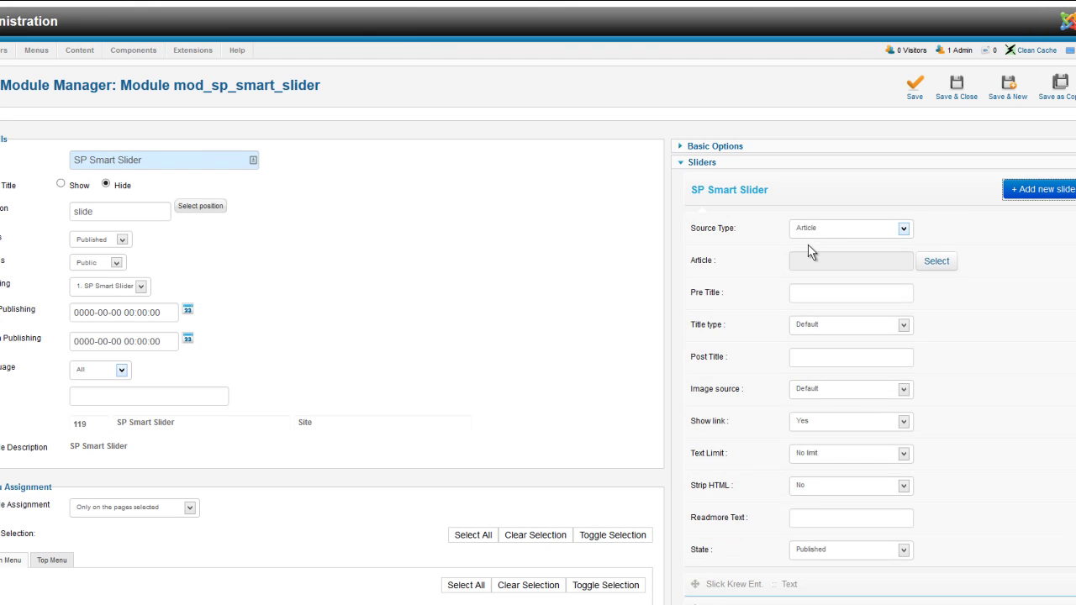
scroll(770, 290, down, 5)
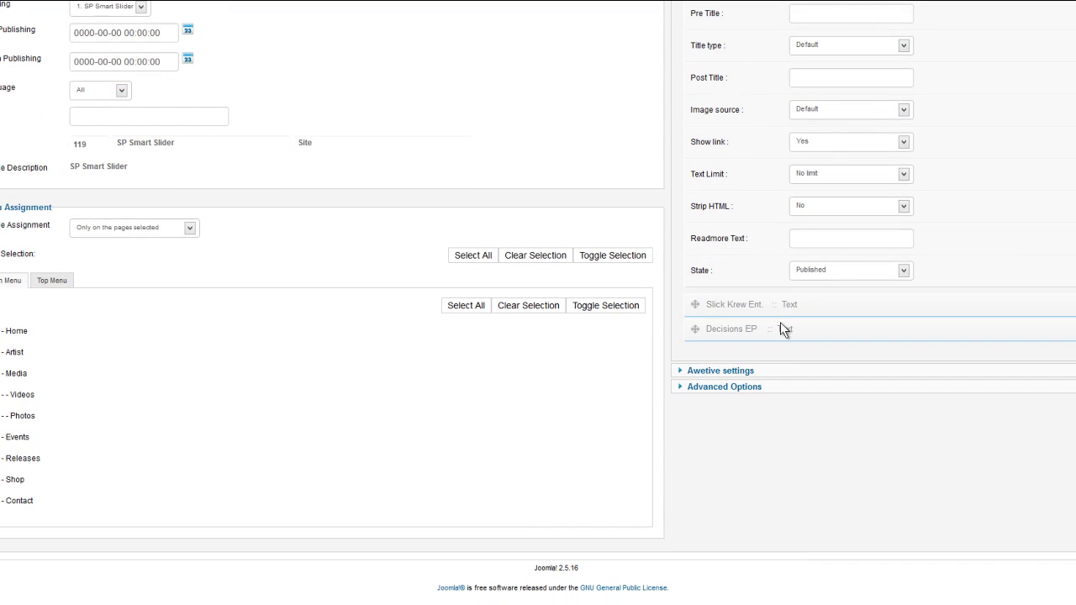
double_click(715, 305)
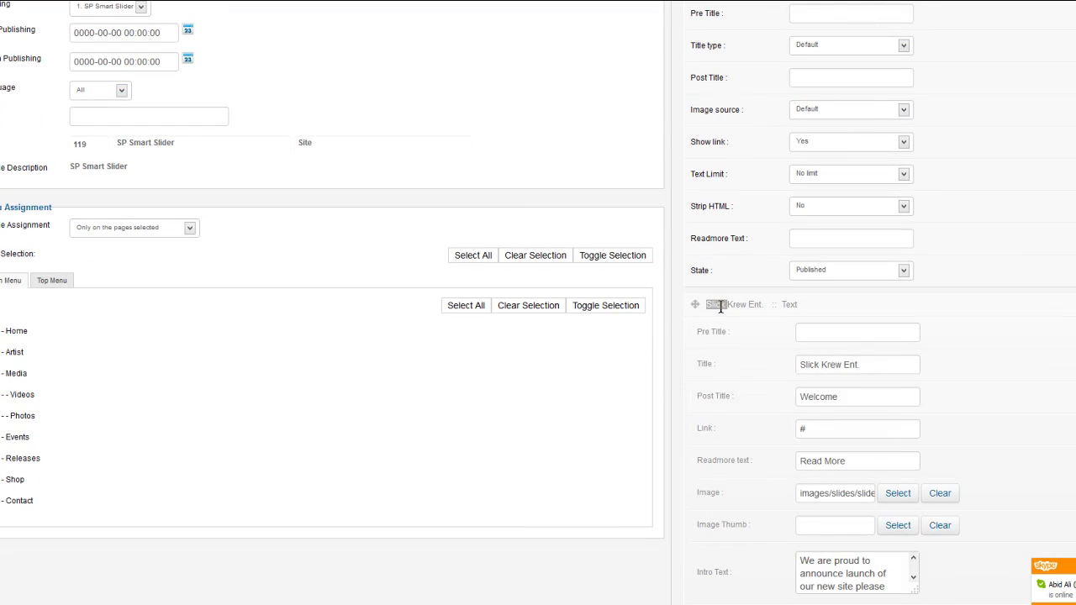
click(726, 305)
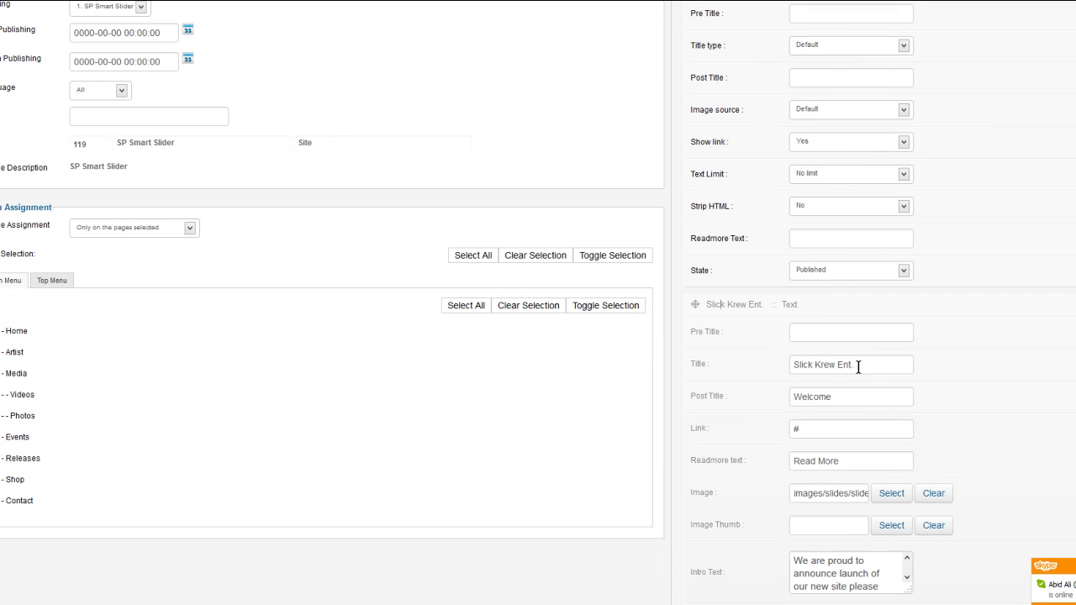
scroll(816, 82, up, 2)
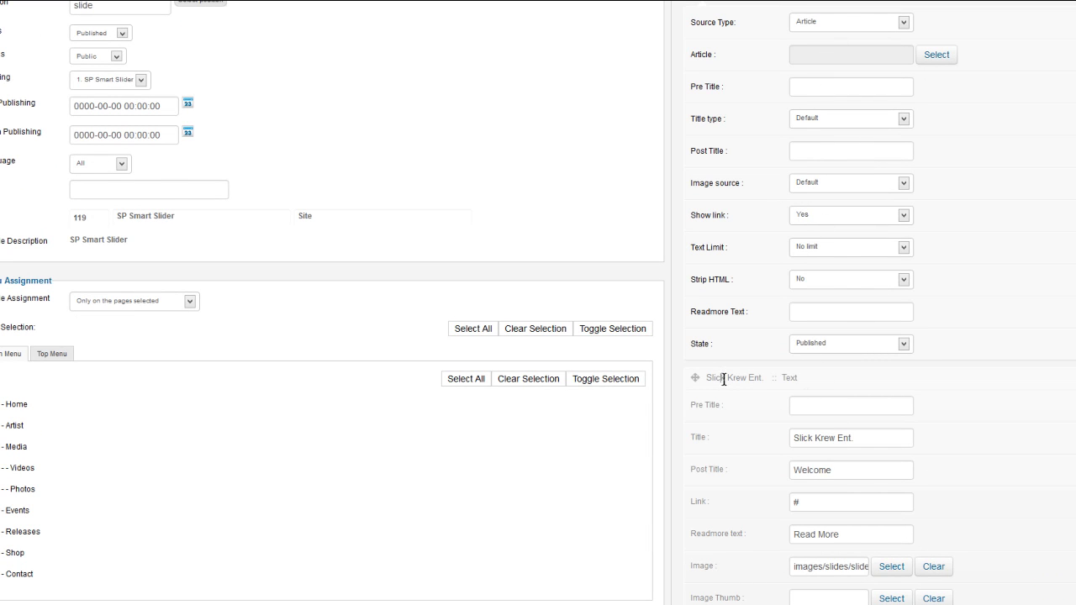
click(807, 26)
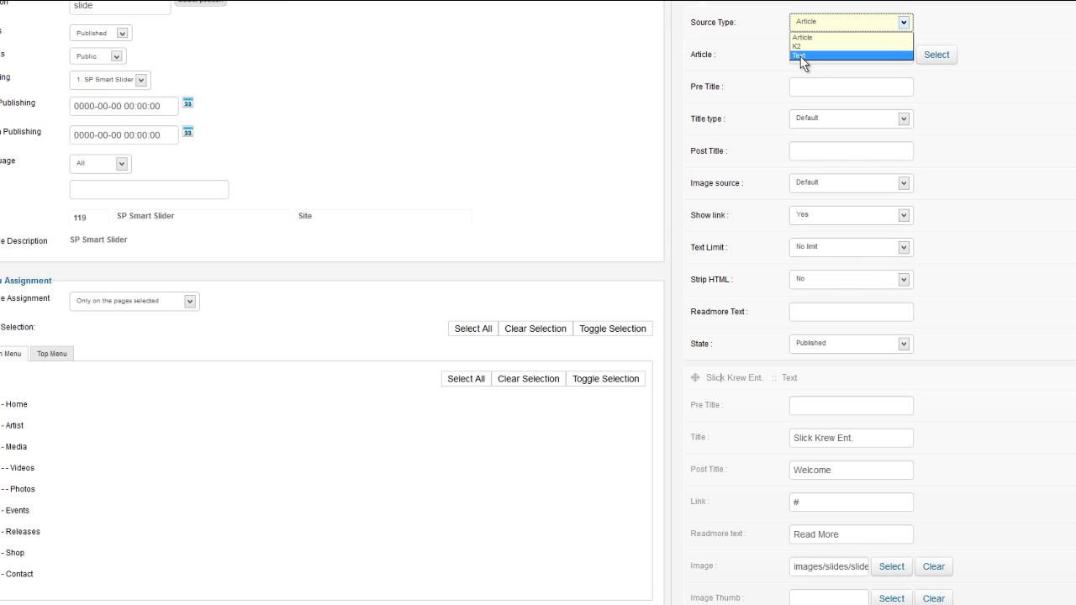
click(802, 56)
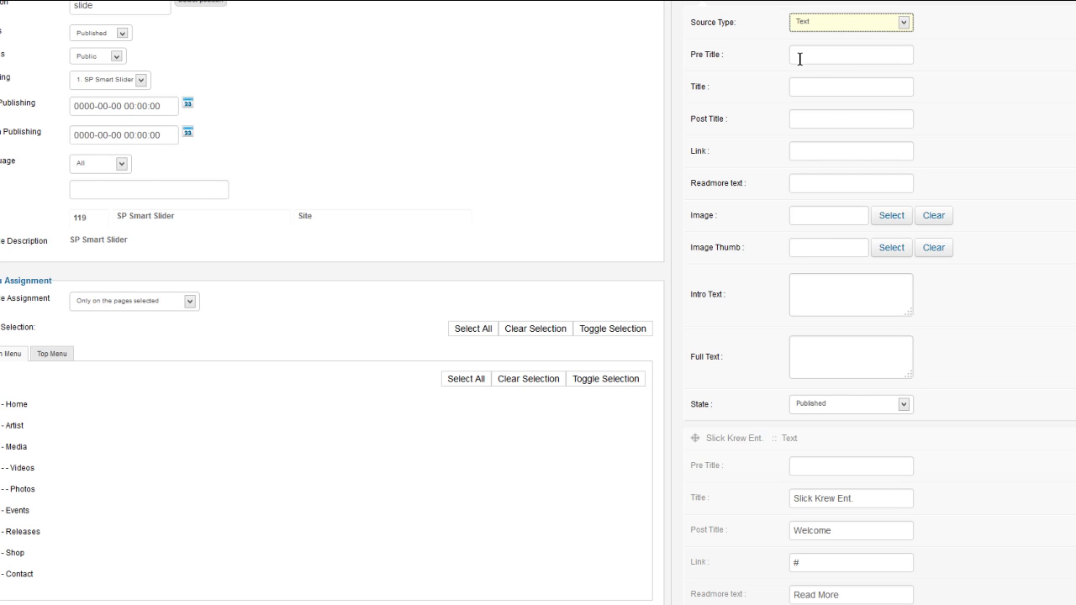
- Enter "Test Title" as the new slide's title and "test post title" as its post title
click(802, 84)
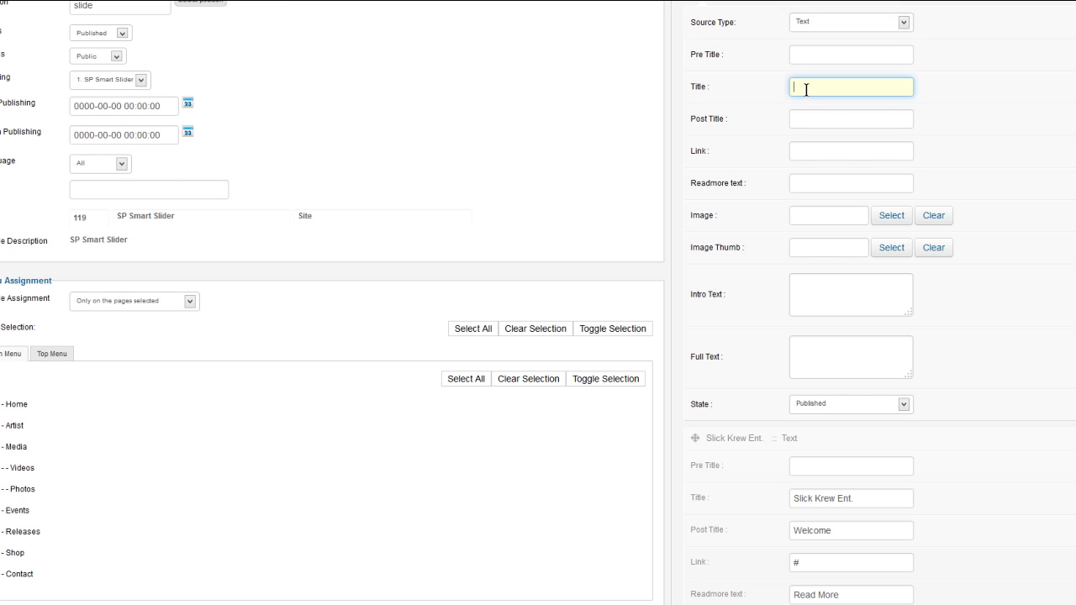
text(Text Title)
key(Tab)
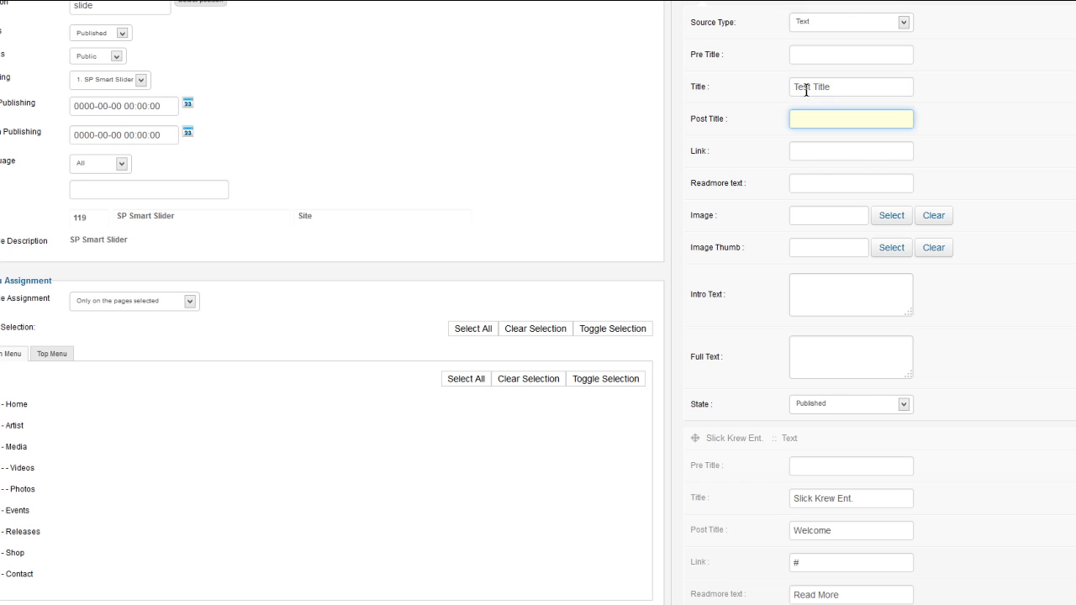
text(test post title)
key(Tab)
text(http://websiteislands.com)
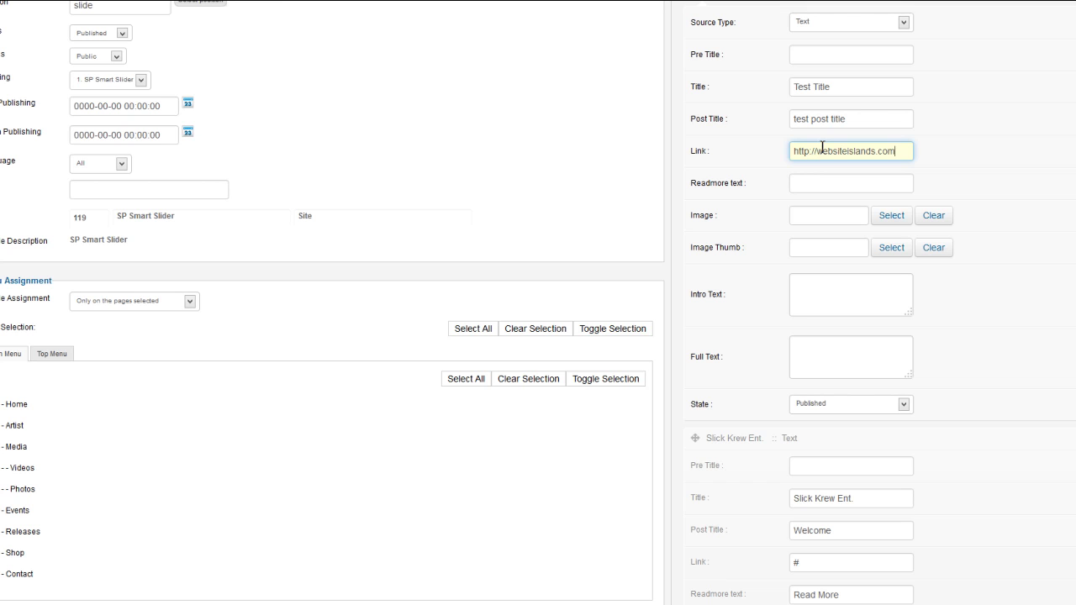
text(/demos)
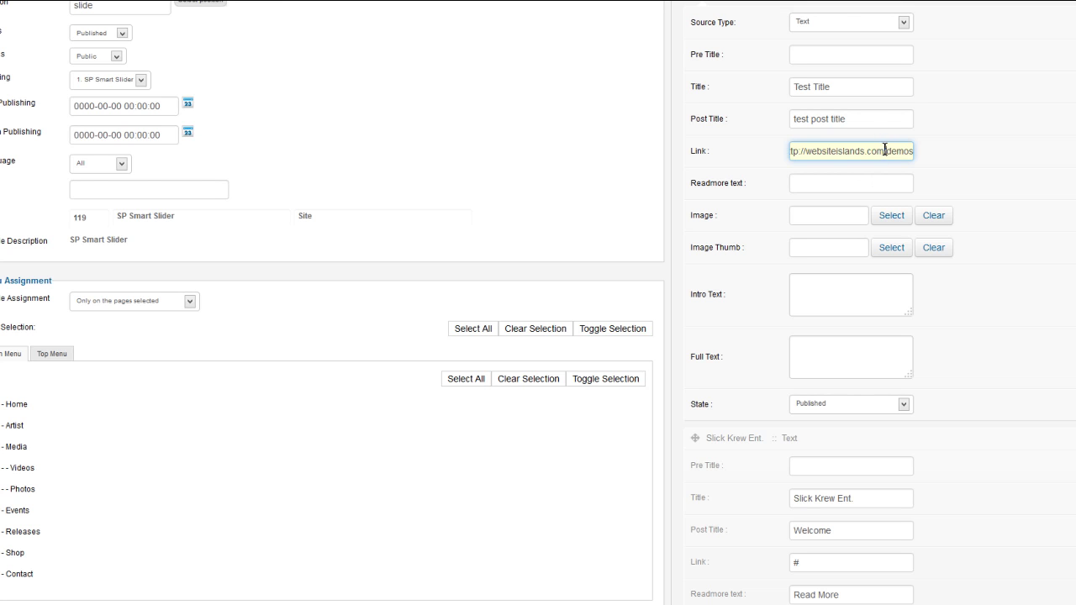
drag(885, 150, 644, 155)
key(BackSpace)
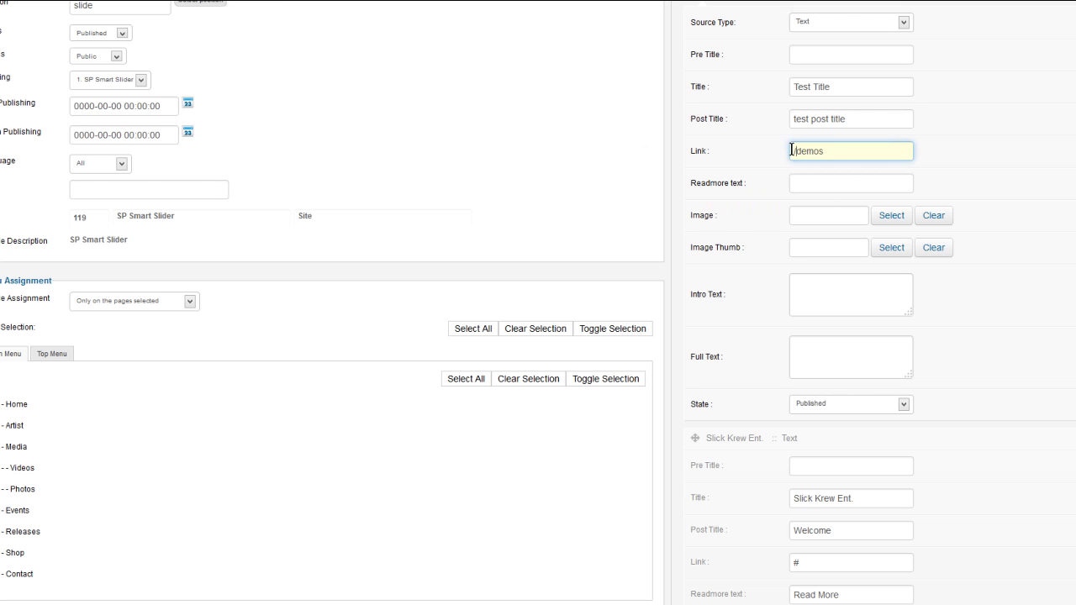
click(771, 185)
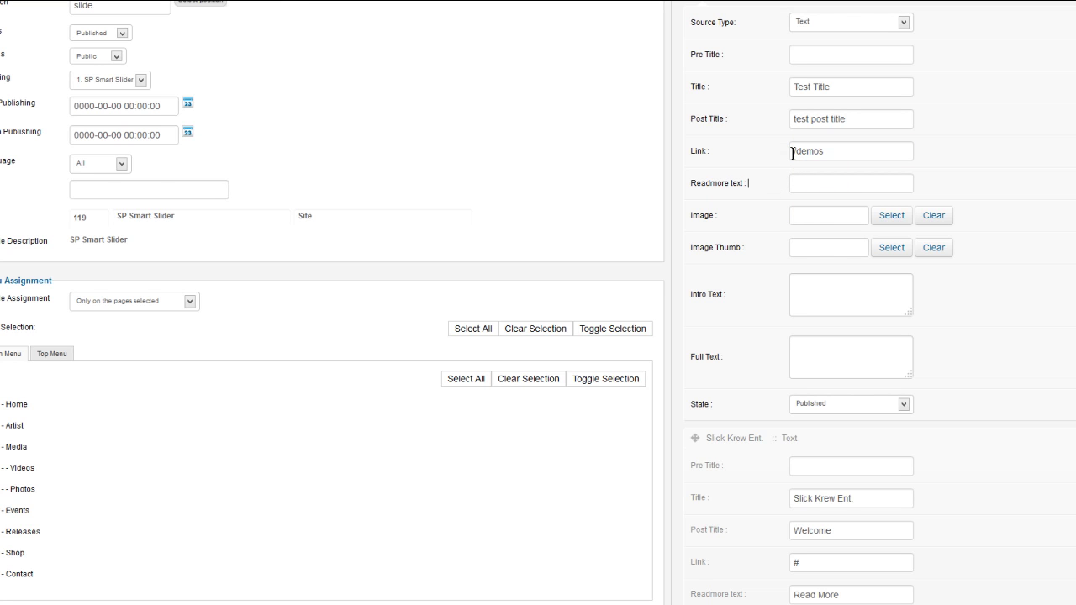
drag(791, 153, 839, 159)
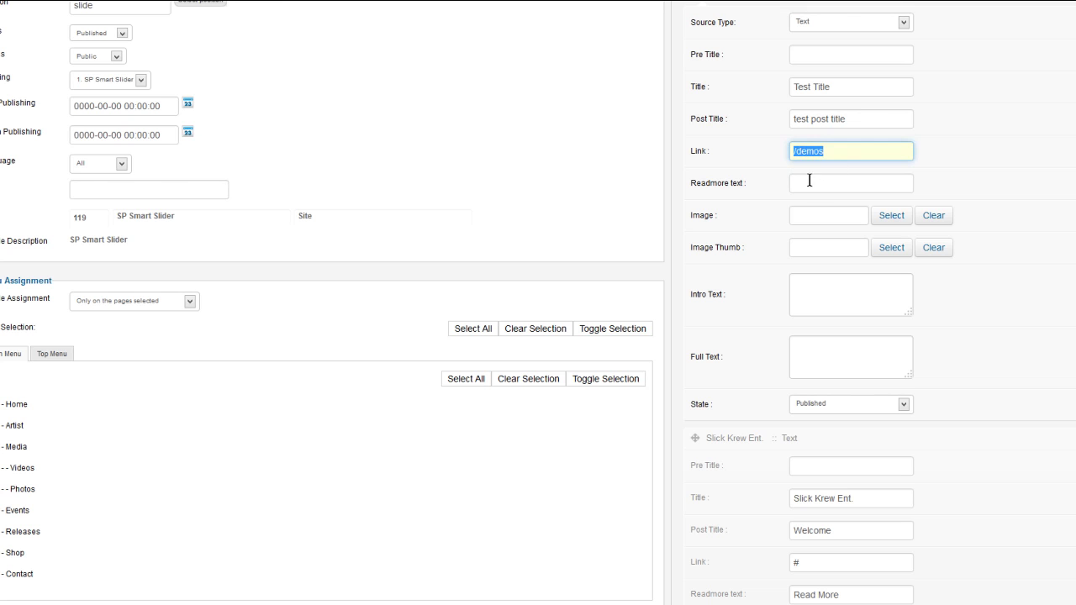
- Set the new slide's readmore text to "Read More"
click(805, 181)
drag(834, 150, 770, 154)
click(803, 184)
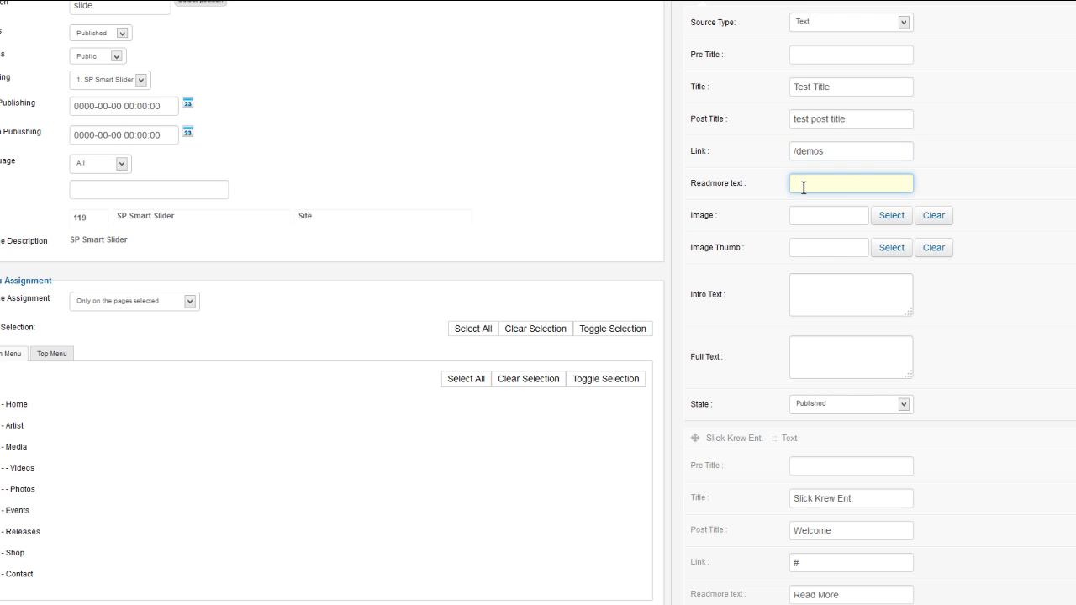
text(Read More)
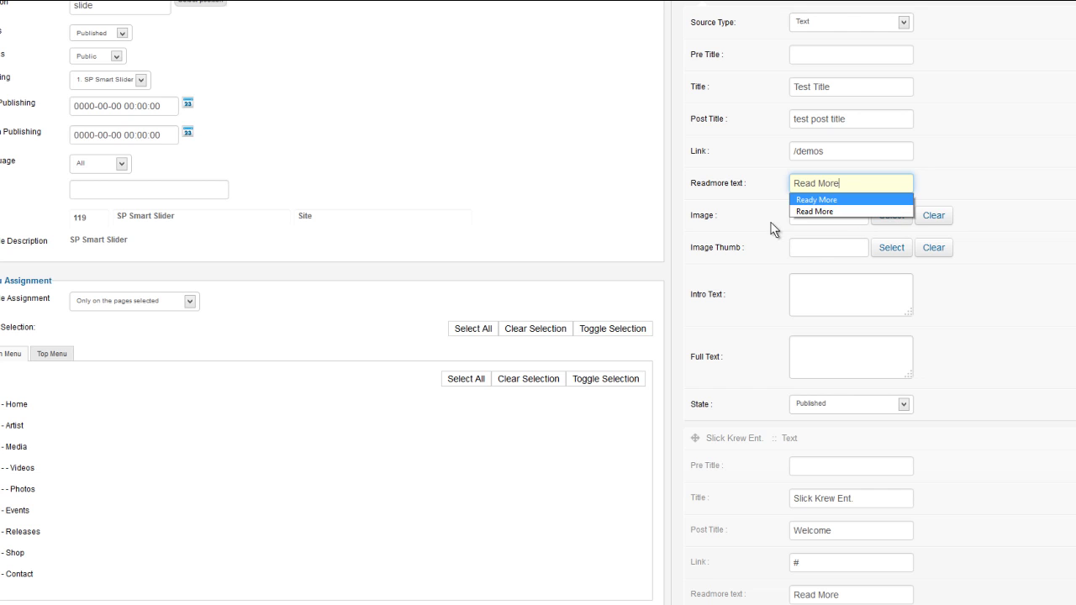
- Browse the artist, releases, slides and icons folders for an image to use on the new slide
click(888, 214)
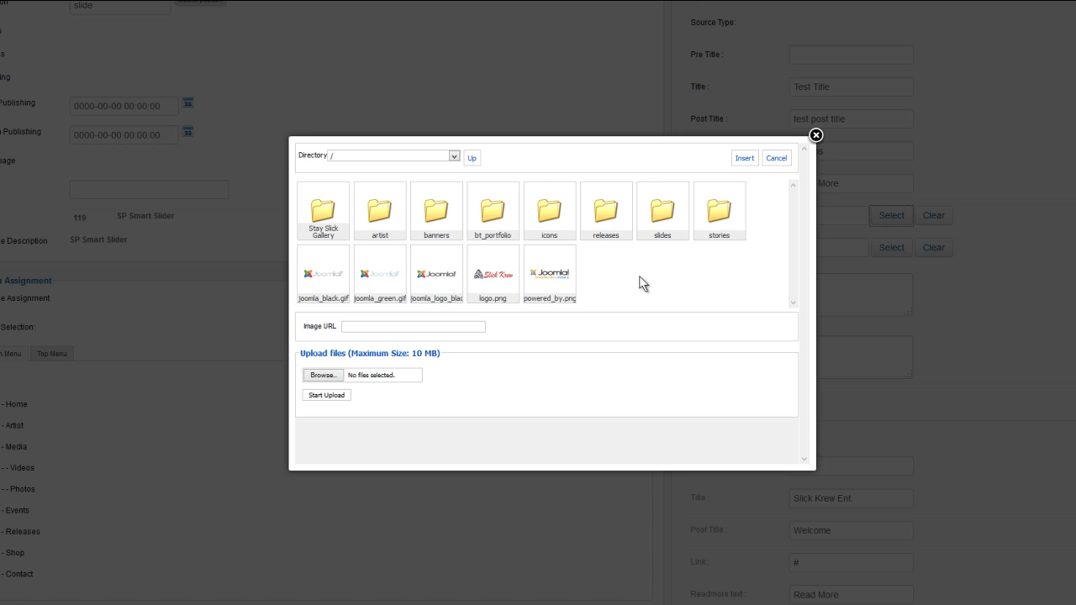
click(388, 224)
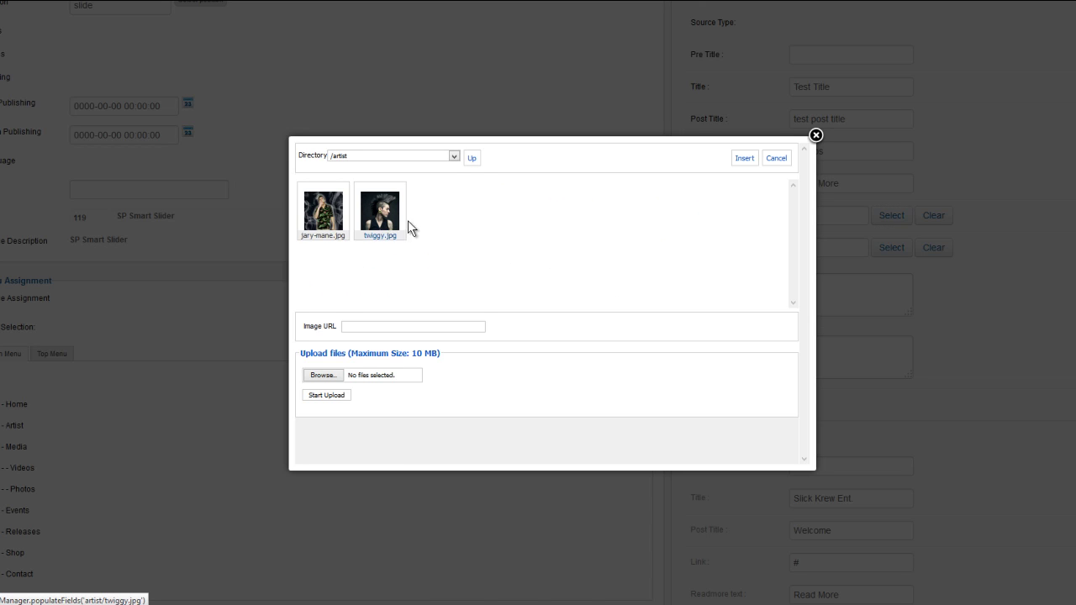
click(470, 162)
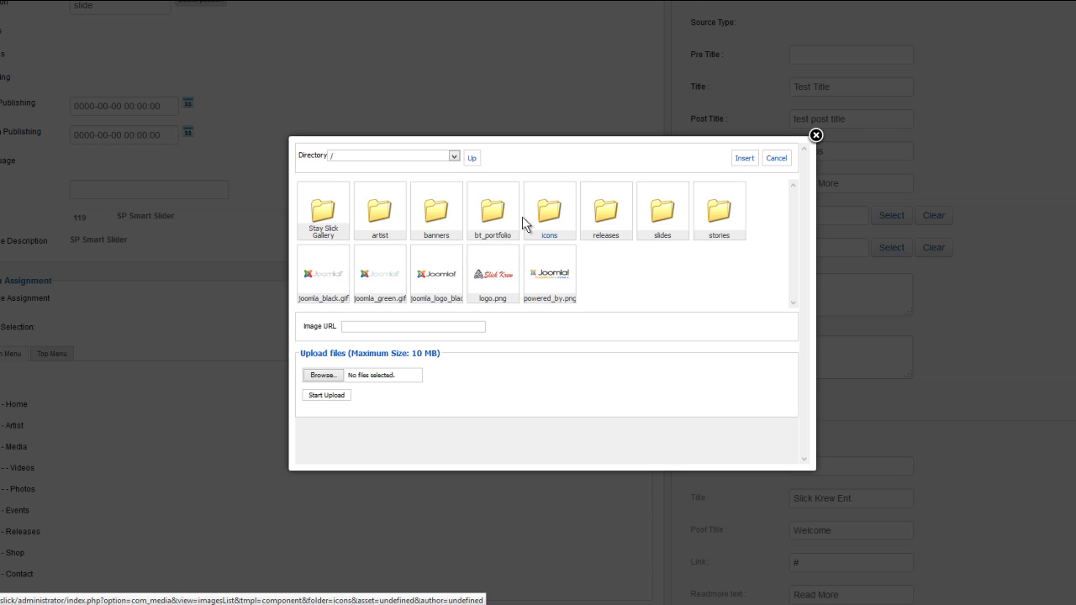
click(614, 221)
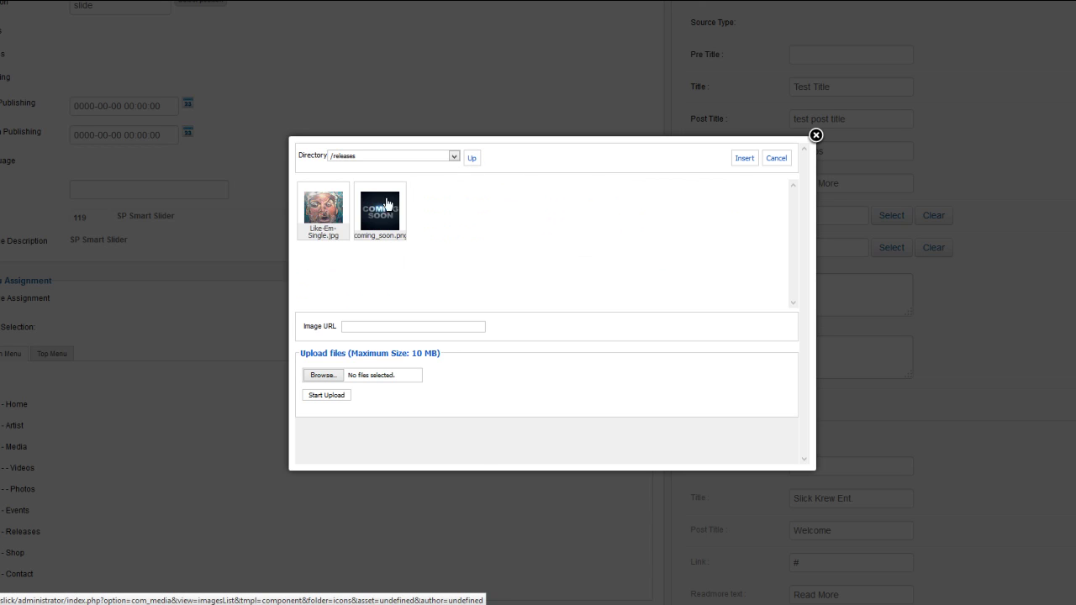
click(473, 160)
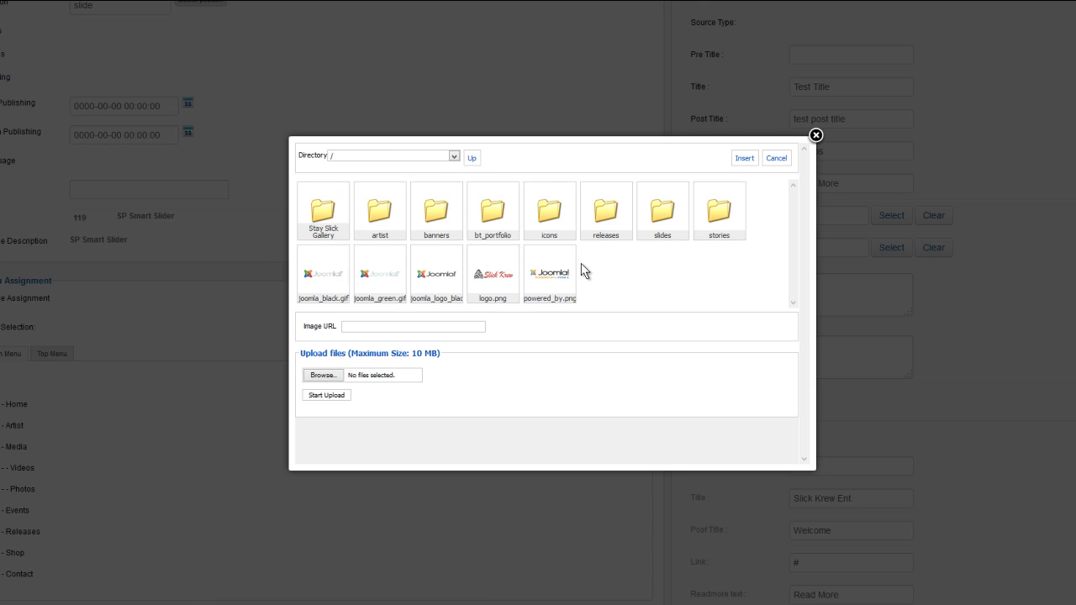
click(663, 228)
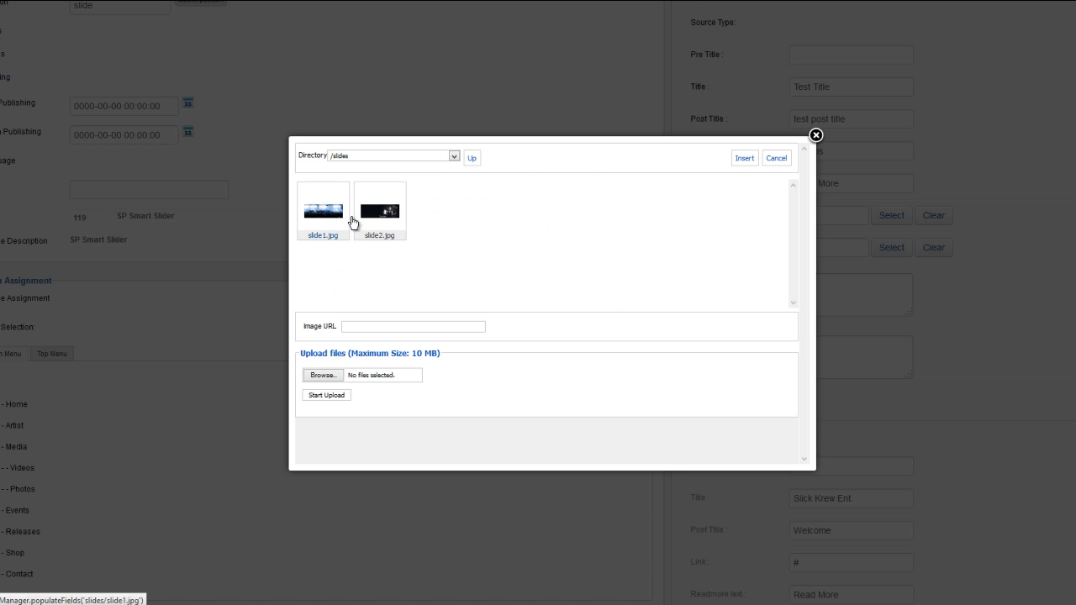
click(472, 159)
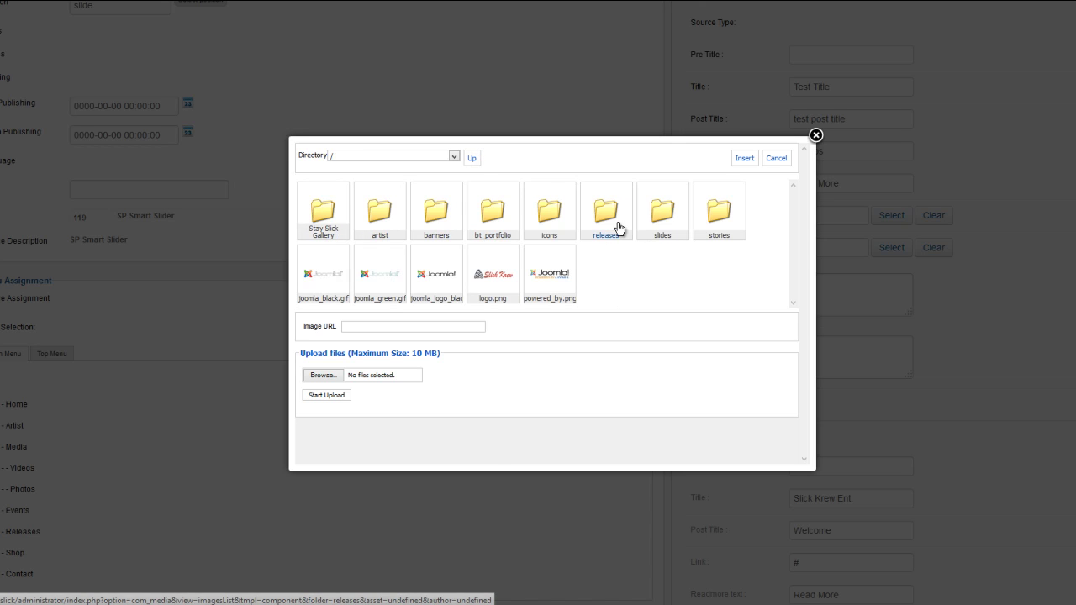
click(548, 218)
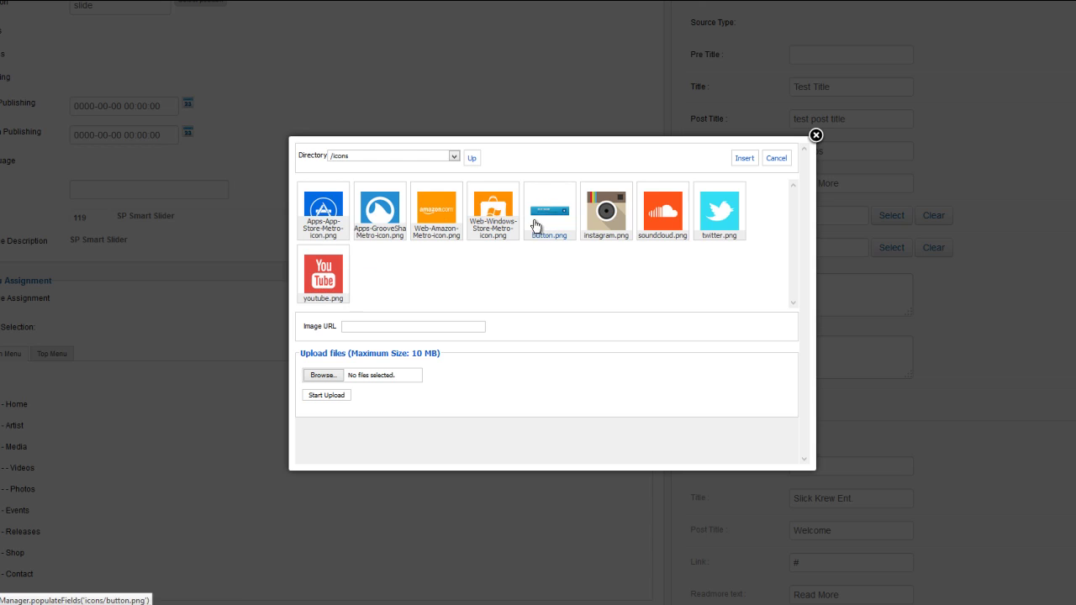
click(471, 160)
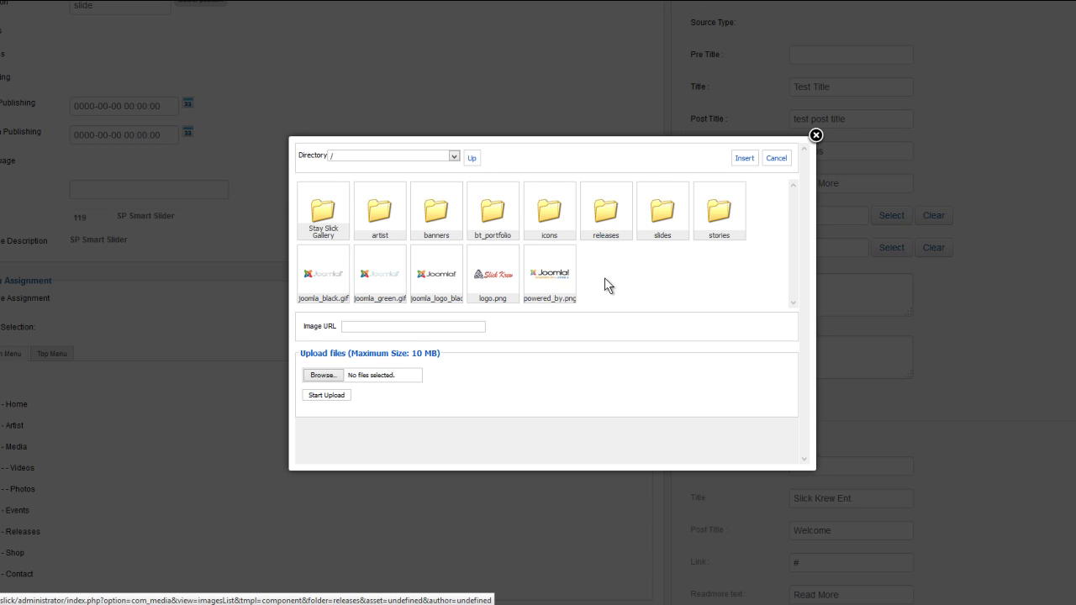
- Insert logo.png from the root images directory as the new slide's image
scroll(604, 273, down, 3)
scroll(597, 277, up, 3)
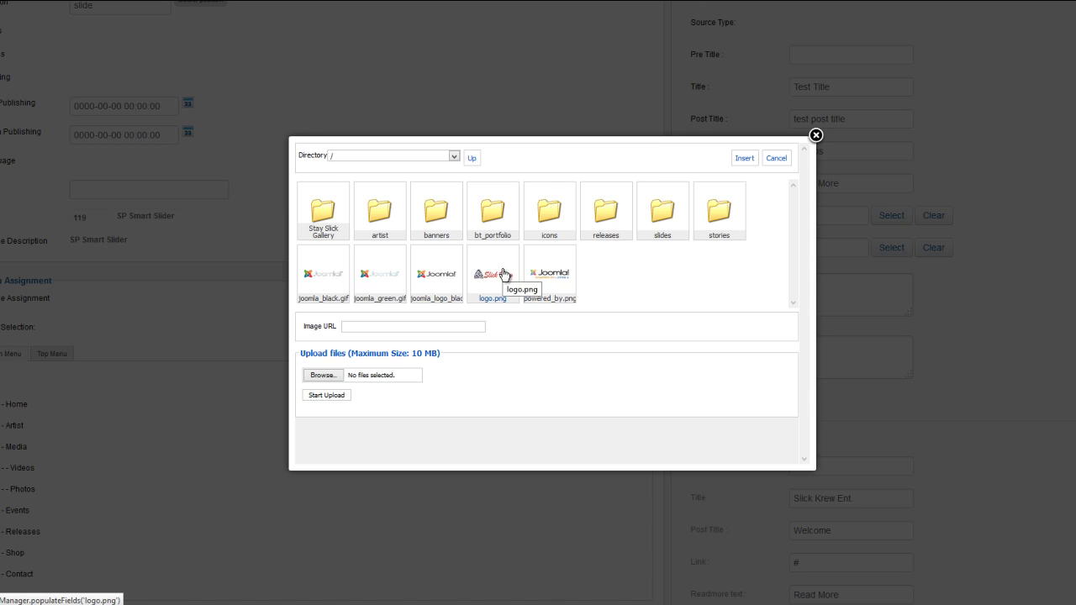
click(744, 158)
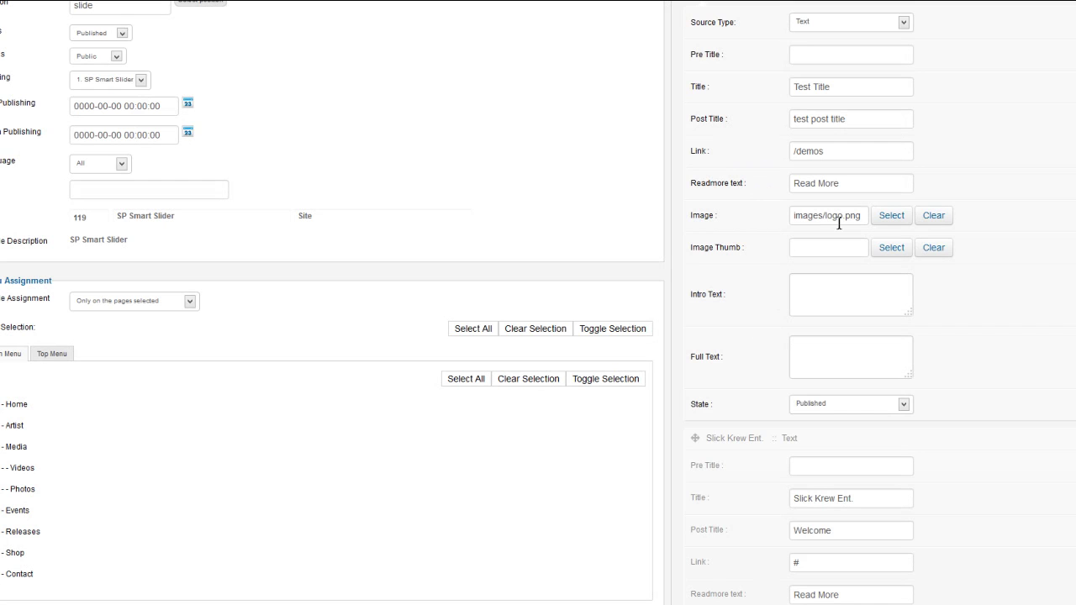
- Review the Slick Krew Ent. slide's intro text as reference, enlarging its text box to read the full wording
scroll(744, 432, down, 3)
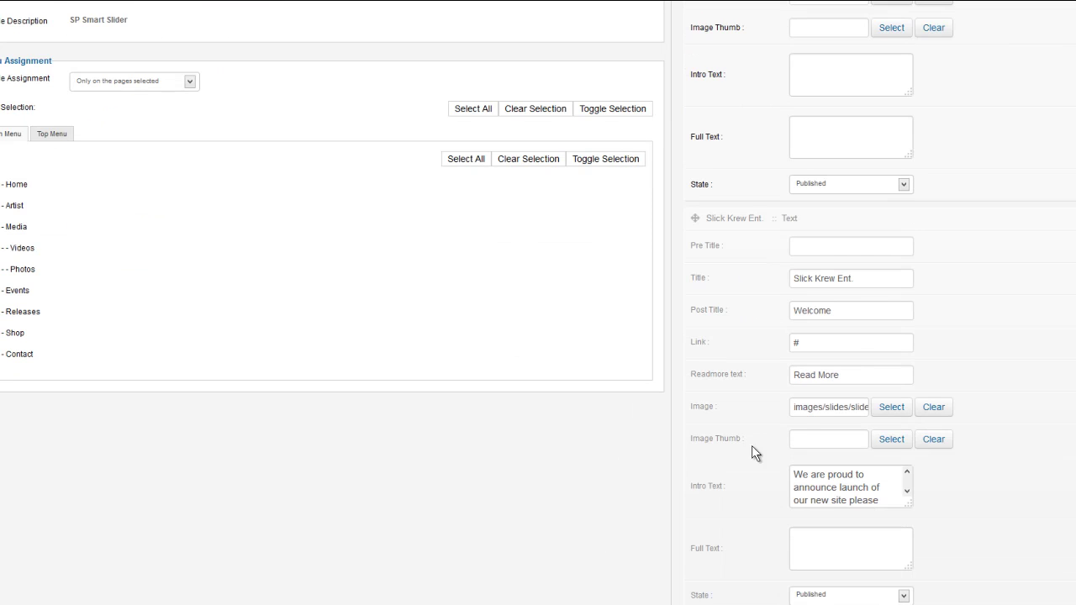
scroll(807, 445, down, 1)
scroll(805, 427, down, 1)
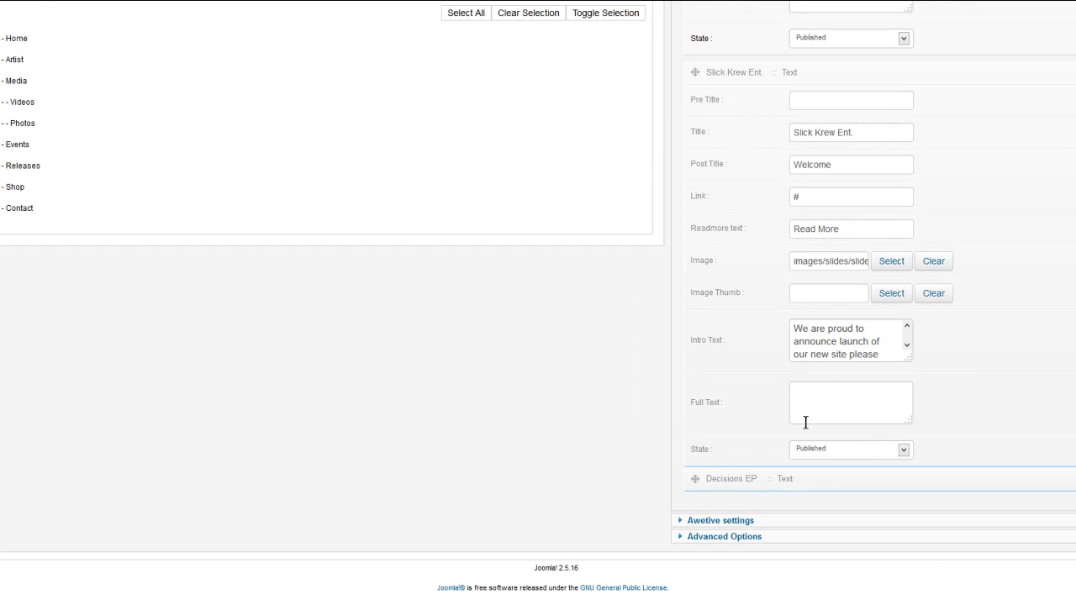
scroll(809, 391, up, 3)
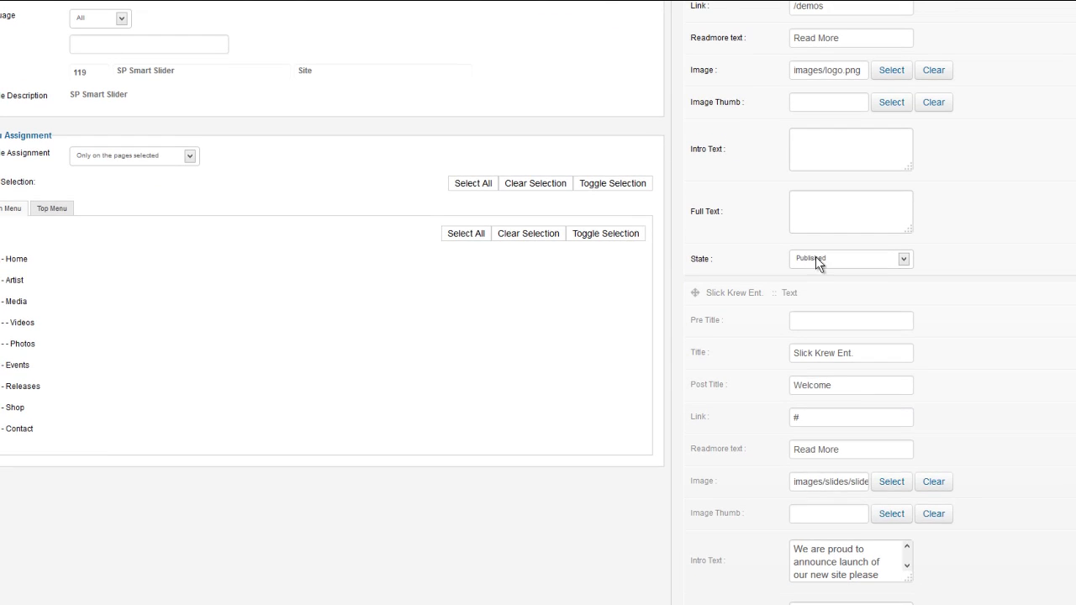
scroll(815, 261, up, 1)
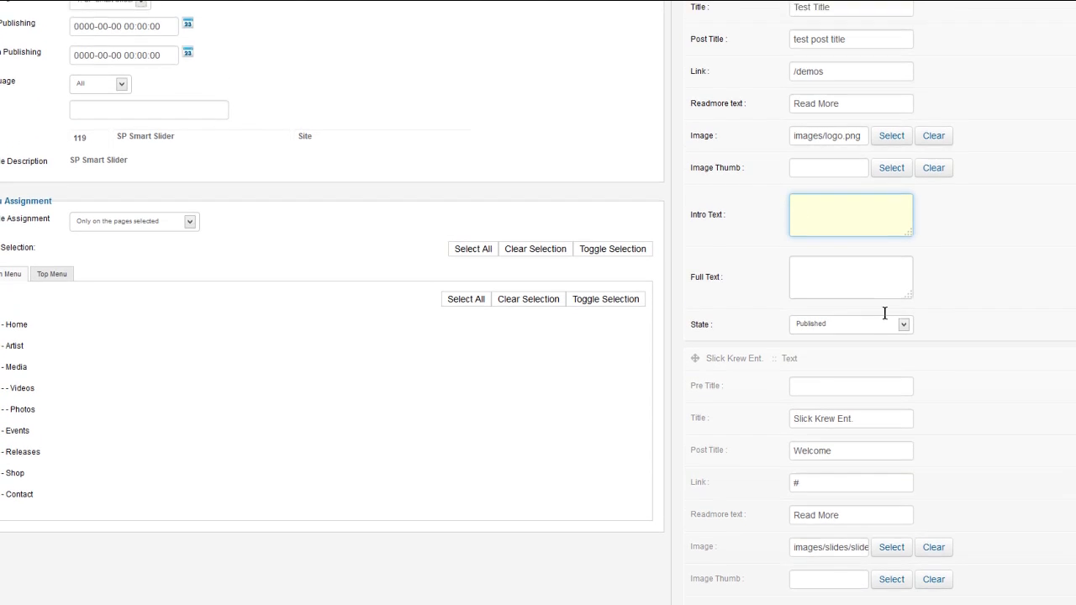
scroll(874, 323, down, 4)
drag(909, 361, 1029, 431)
drag(942, 373, 725, 293)
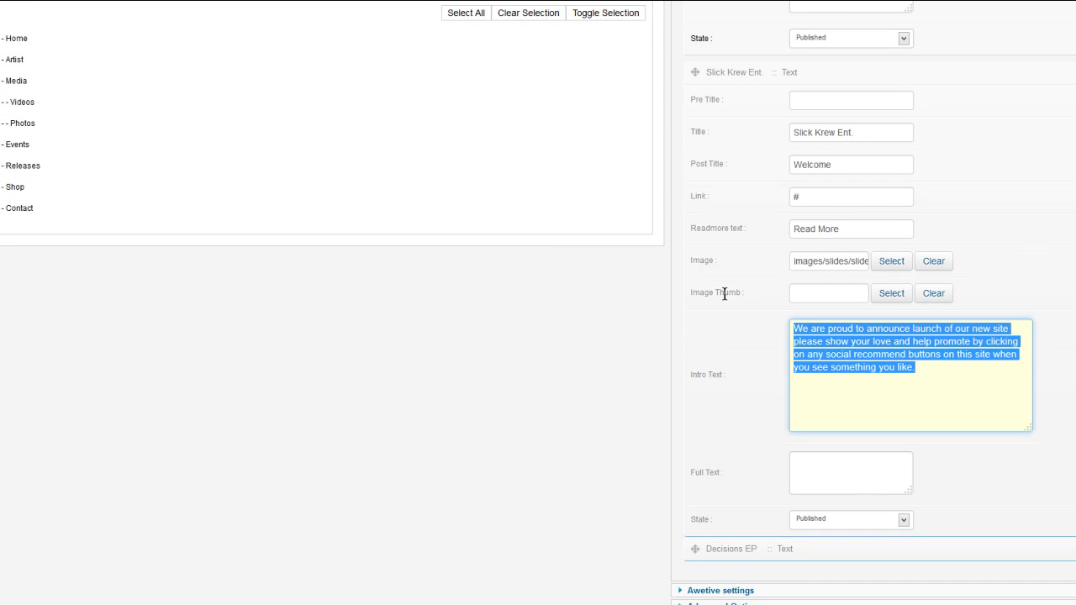
scroll(724, 305, up, 2)
scroll(776, 277, up, 2)
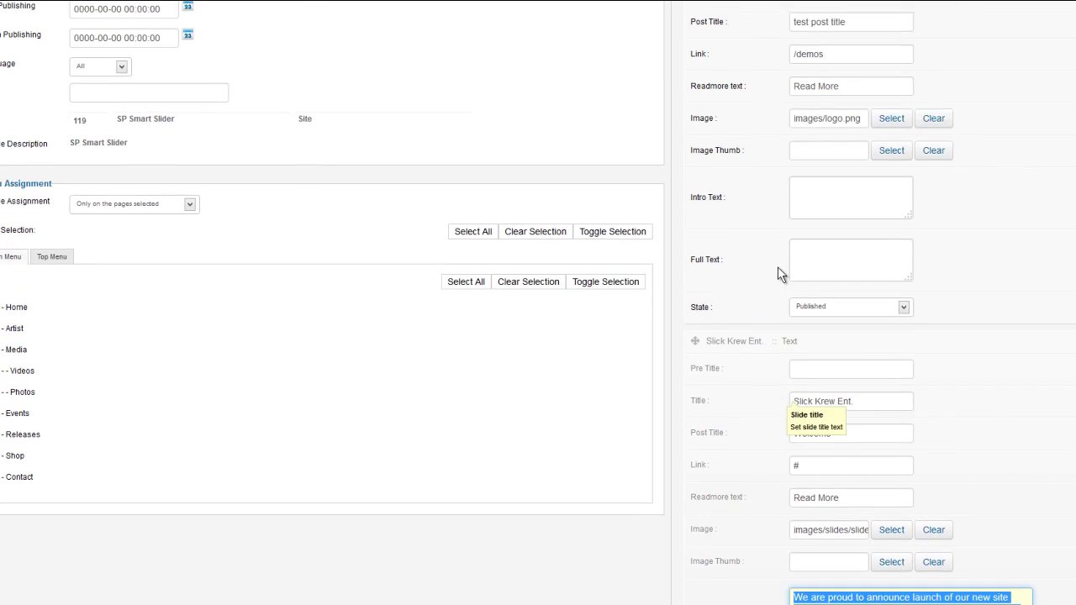
scroll(815, 240, down, 3)
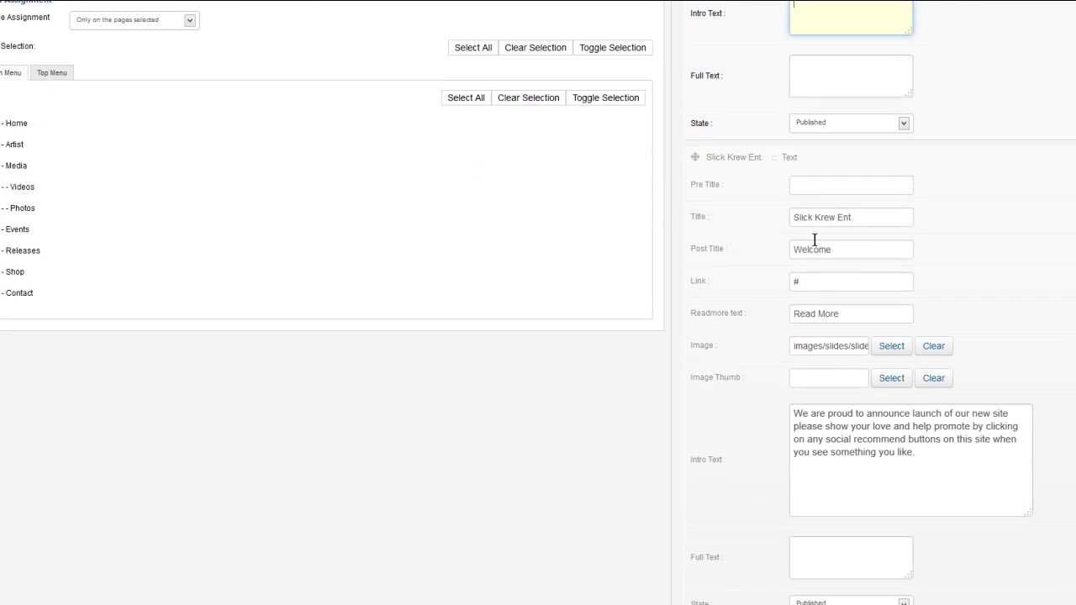
scroll(814, 242, up, 2)
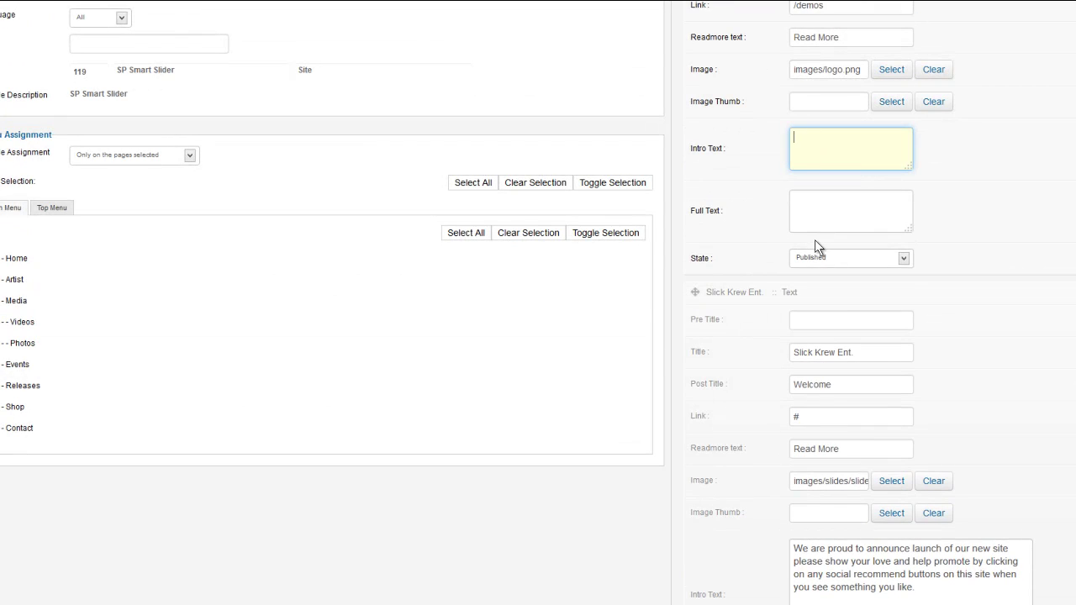
- Enter "welcome to this new site looking forward to your feedback" as the new slide's intro text
text(welcome to)
text( this new site t)
text(haks)
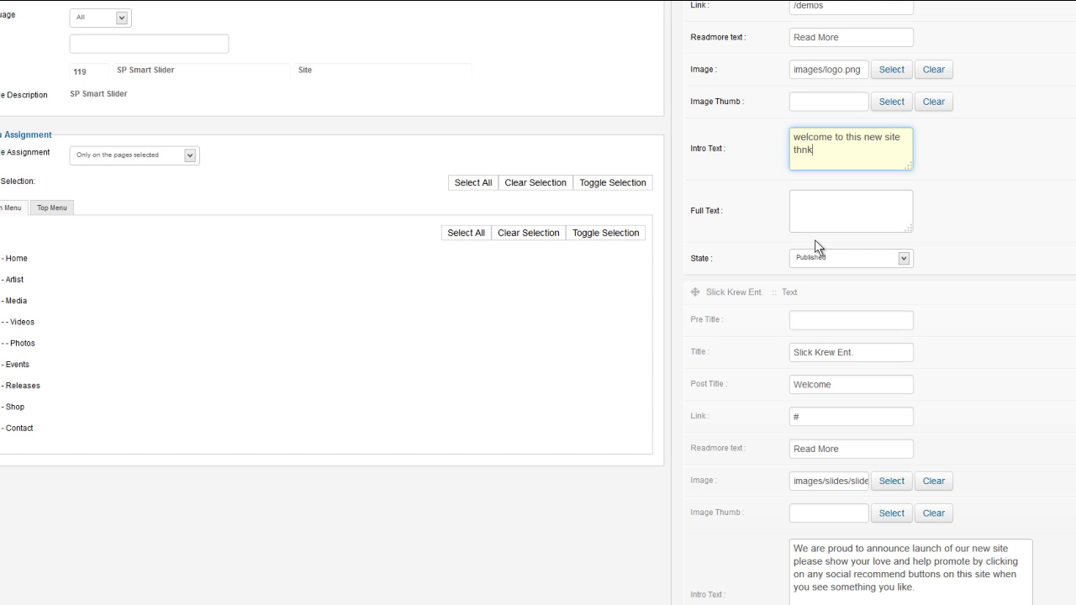
key(BackSpace)
key(BackSpace)
key(BackSpace)
key(BackSpace)
key(BackSpace)
key(BackSpace)
text(loking fo)
key(BackSpace)
key(BackSpace)
key(BackSpace)
key(BackSpace)
key(BackSpace)
key(BackSpace)
key(BackSpace)
text(oking forward to yoru fee)
key(BackSpace)
key(BackSpace)
key(BackSpace)
key(BackSpace)
key(BackSpace)
key(BackSpace)
text(ur feedback)
- Add the completed Test Title slide to the SP Smart Slider list and save the module
scroll(814, 239, down, 3)
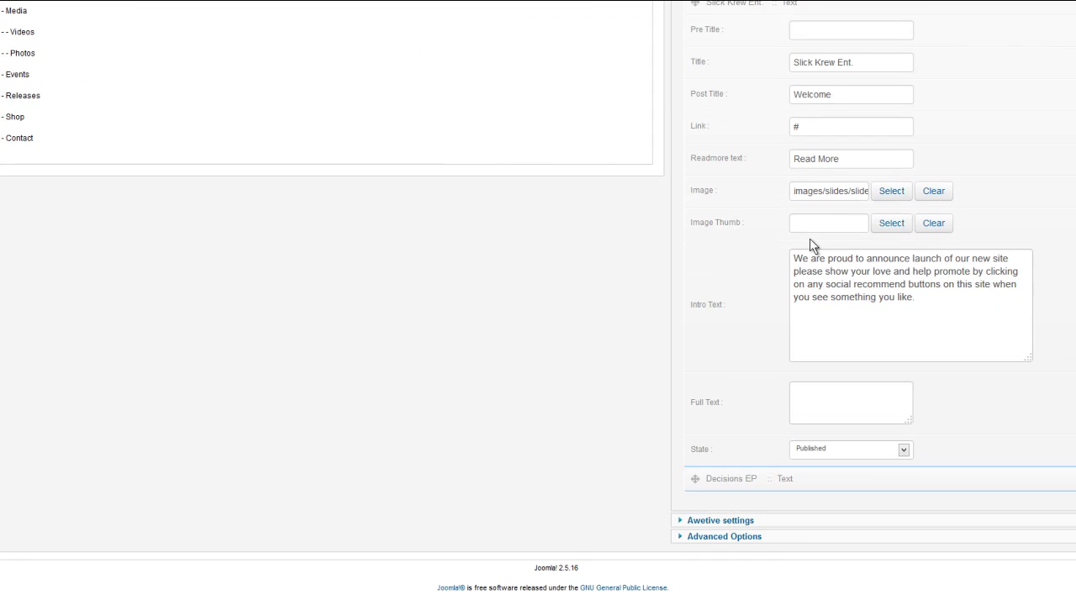
scroll(814, 246, up, 2)
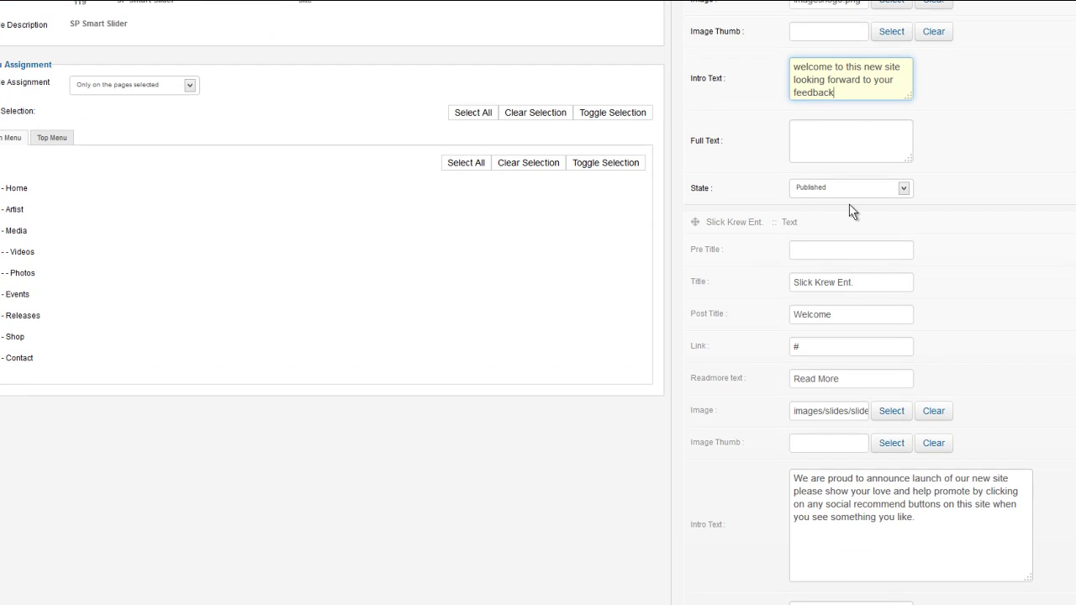
scroll(1050, 243, up, 3)
click(1068, 150)
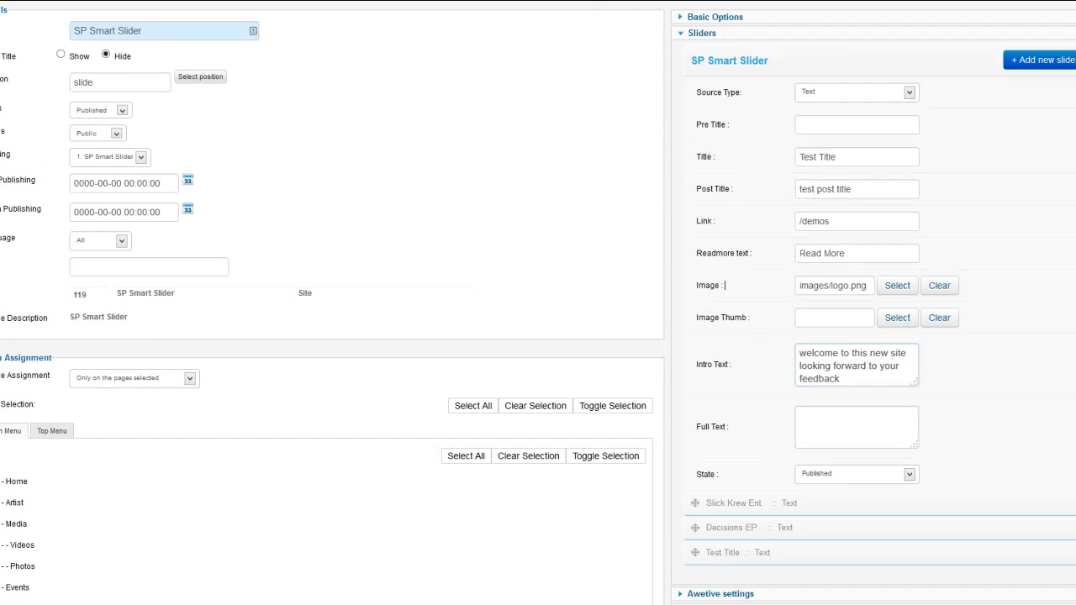
scroll(1040, 155, up, 2)
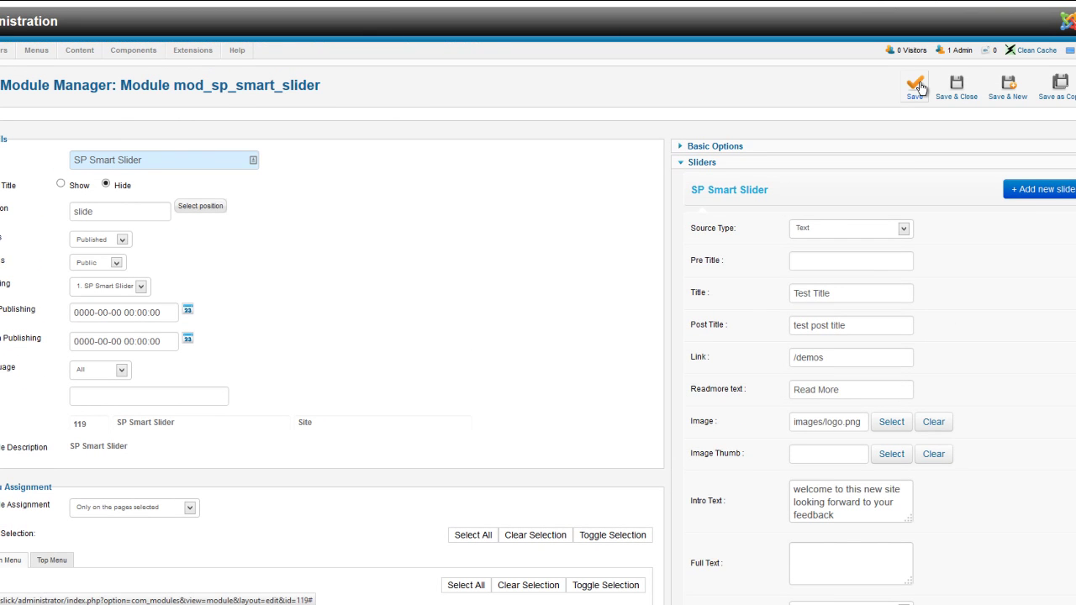
click(918, 87)
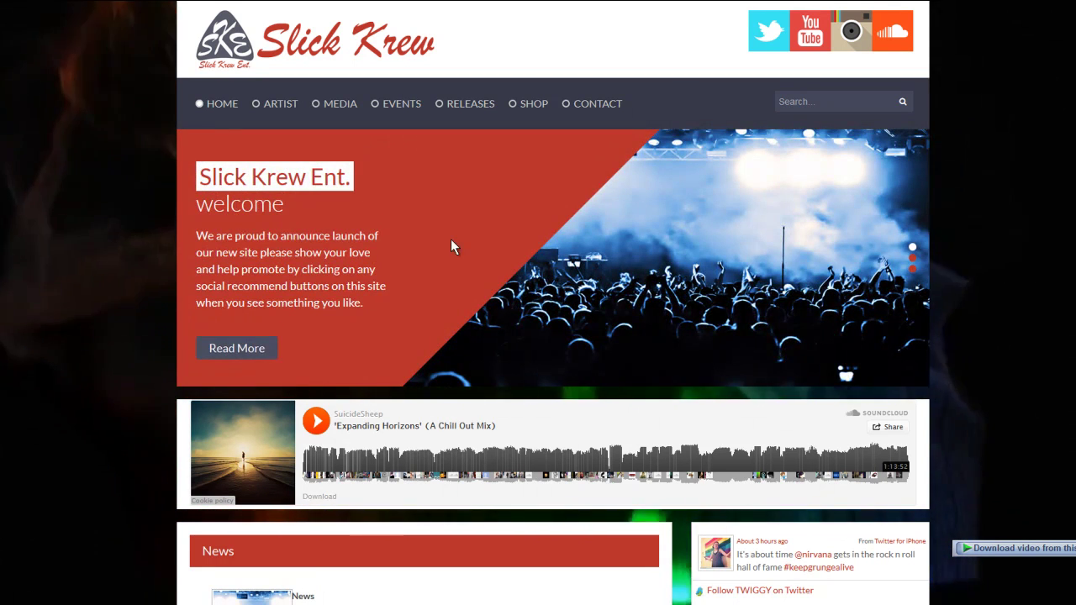
- View the slider on the site's homepage and examine the first slide's background image markup in Firebug
click(913, 270)
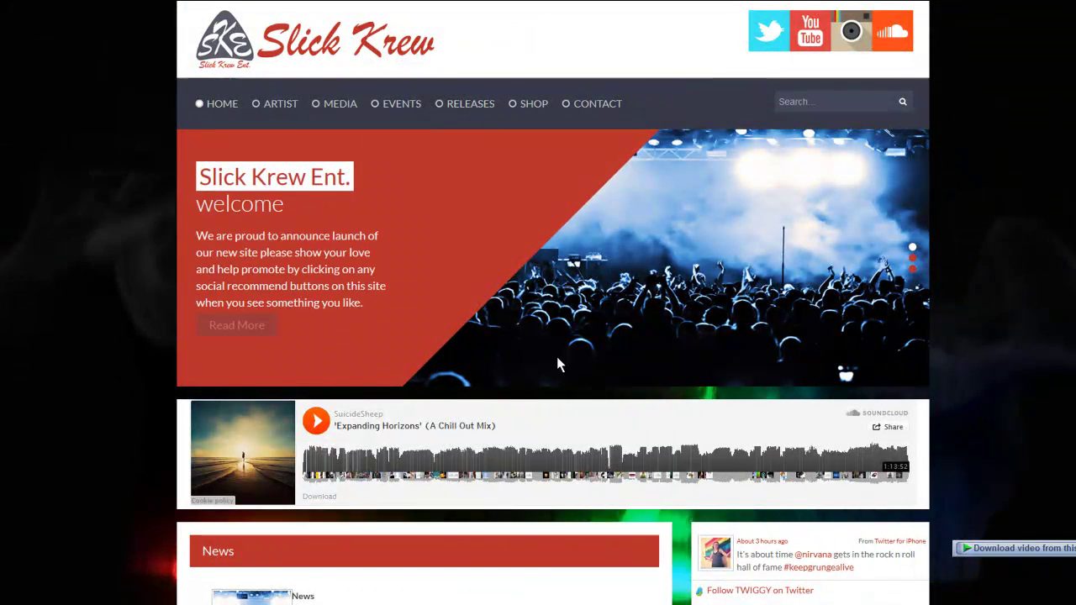
right_click(656, 205)
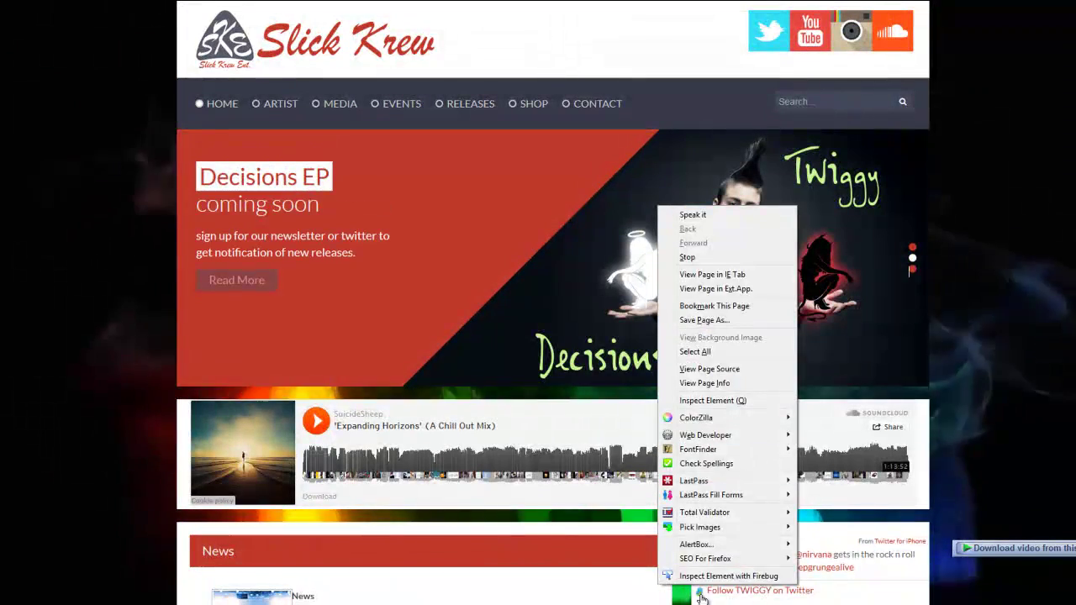
click(714, 575)
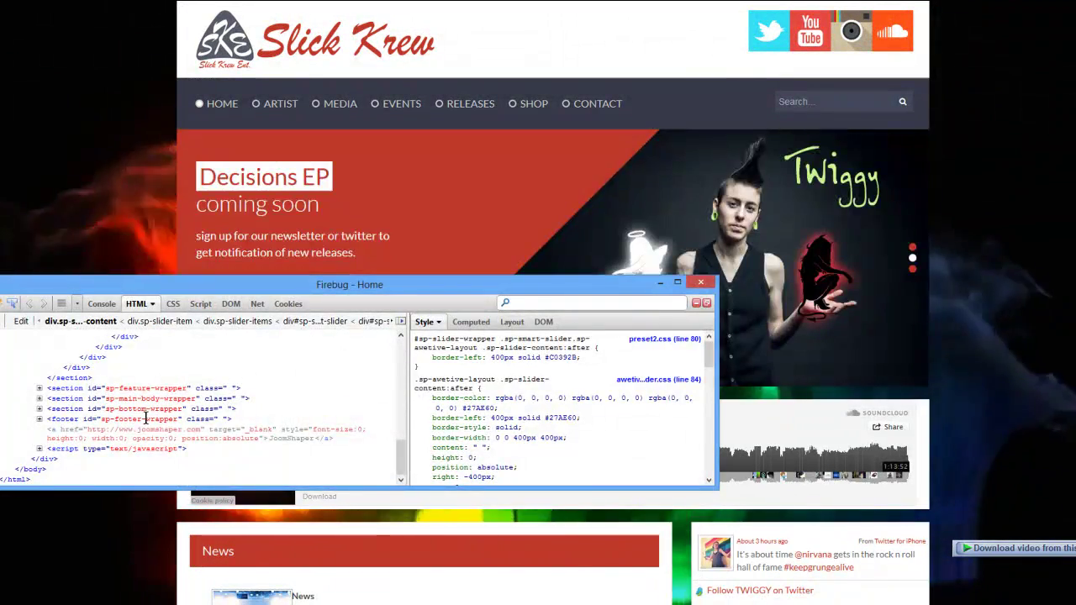
scroll(190, 416, up, 4)
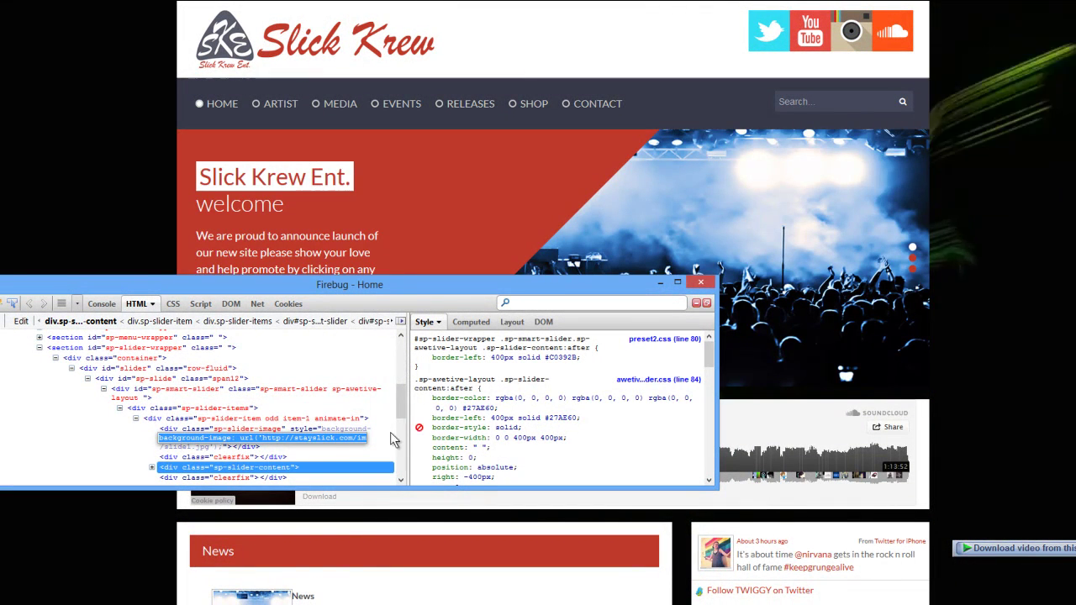
right_click(174, 448)
key(Escape)
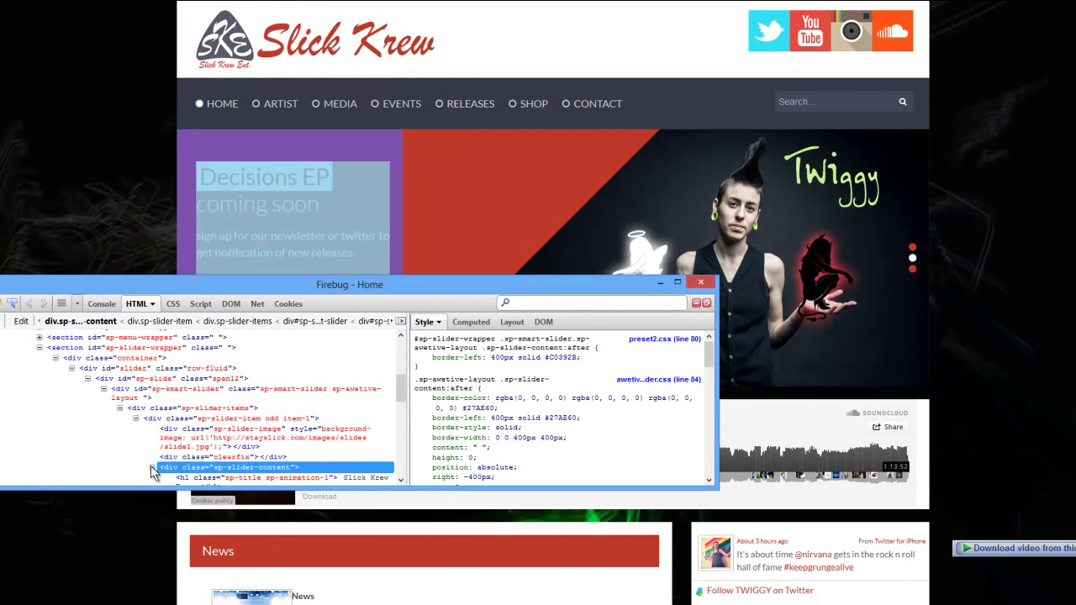
click(152, 468)
scroll(156, 438, up, 2)
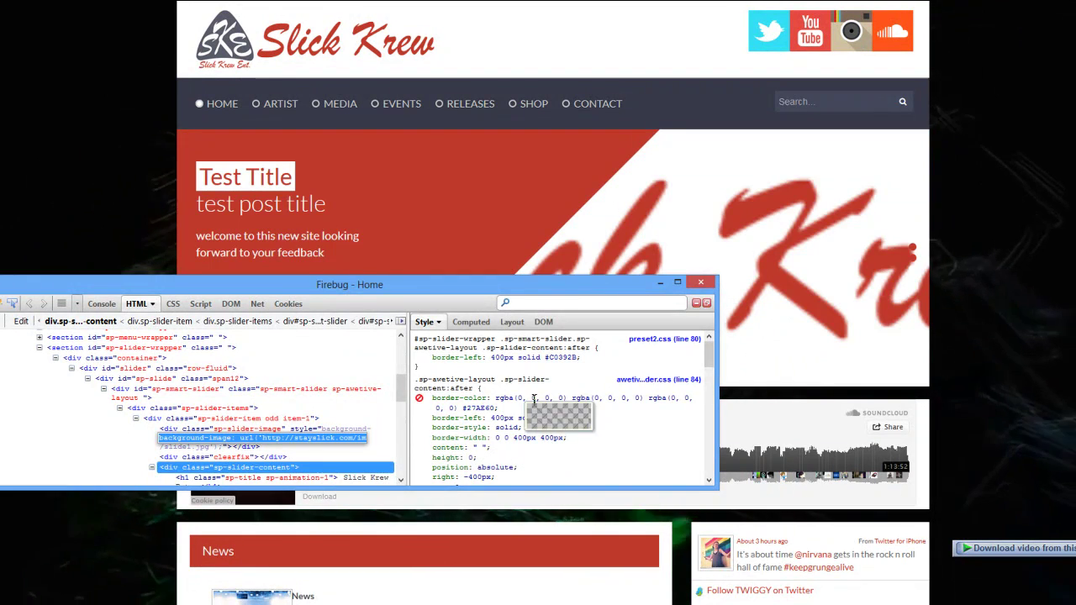
- Inspect the Test Title slide's image element in Firebug and preview its logo.png background image
right_click(791, 319)
click(826, 313)
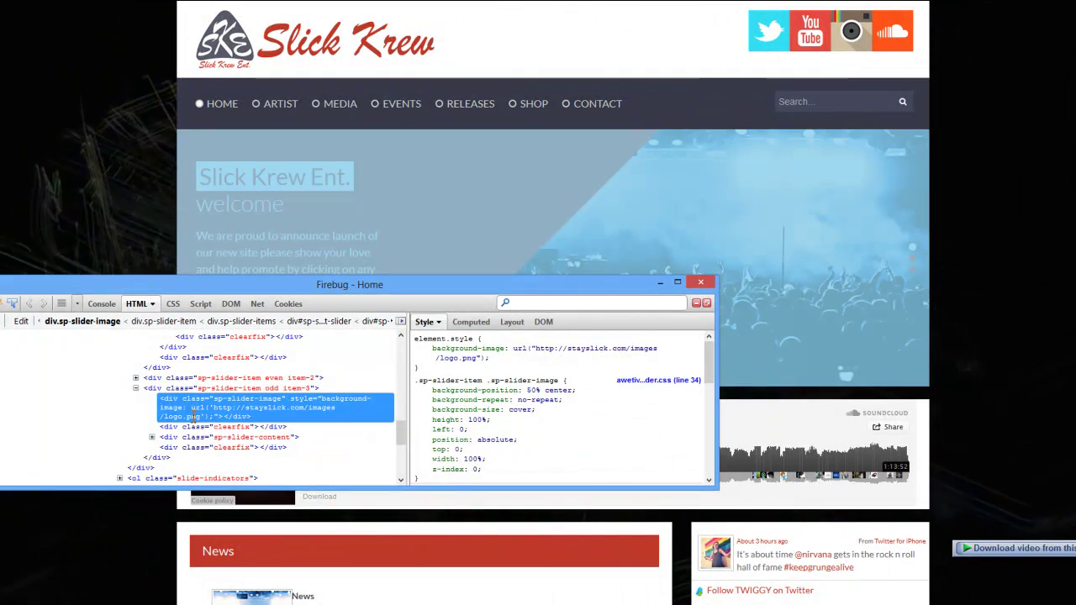
mouse_move(570, 348)
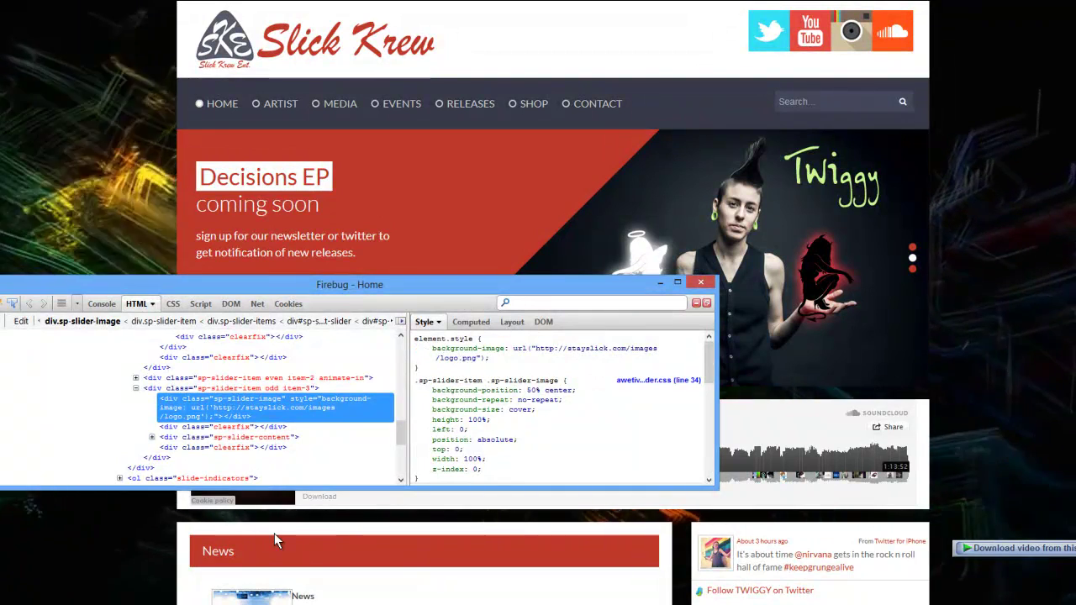
- Look at the slide images in the stayslick.com slide folder in File Explorer and return to the site's homepage in the browser
click(77, 604)
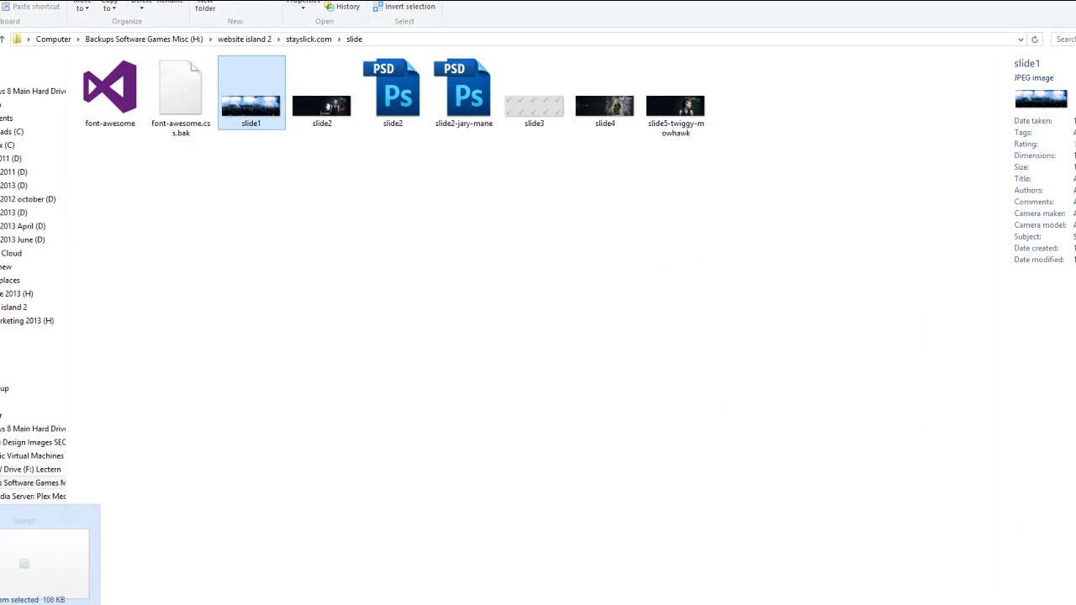
click(78, 604)
mouse_move(118, 604)
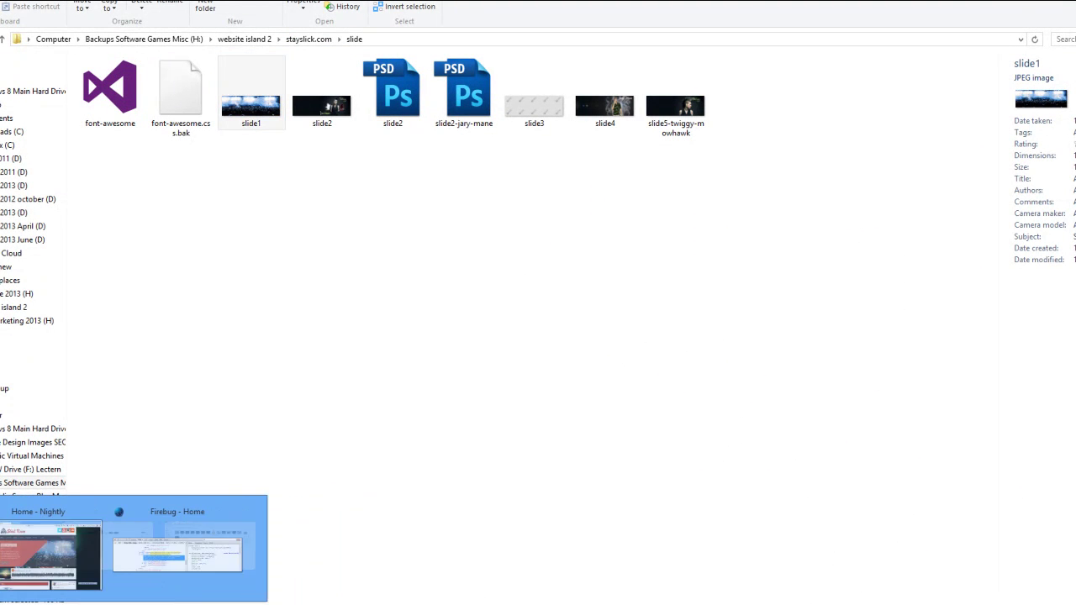
click(43, 576)
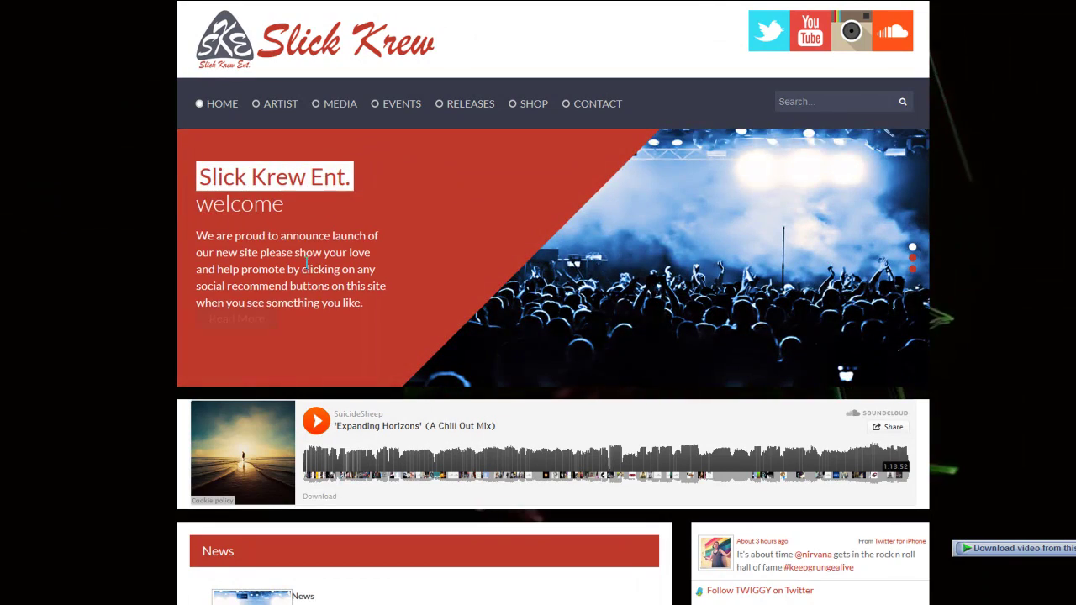
- Open the soundcloud module in the Module Manager, highlight its HTML embed code for review, and save and close the module
scroll(305, 249, down, 2)
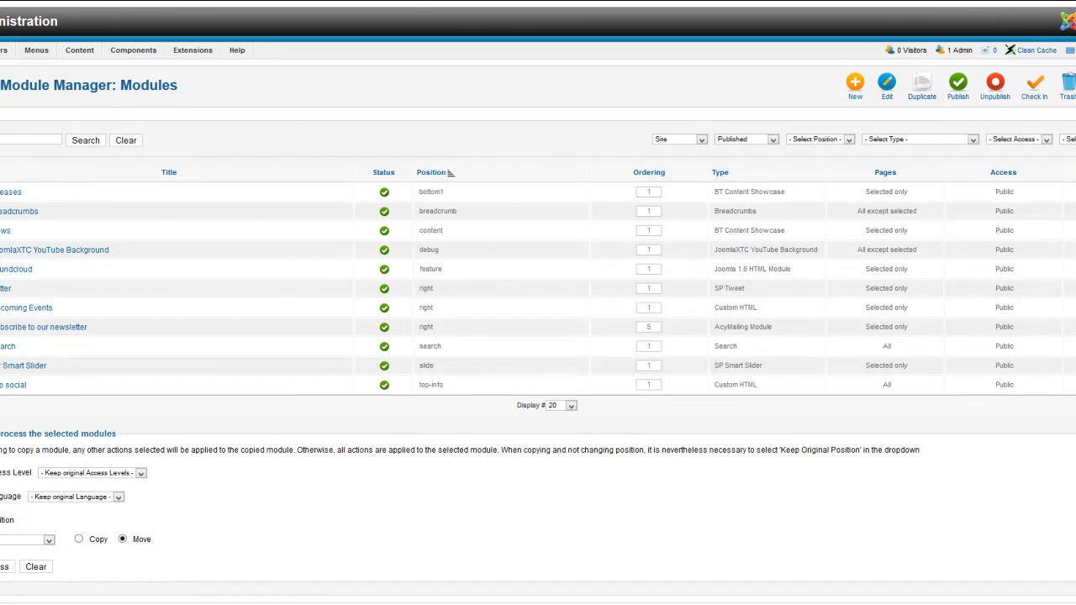
click(17, 269)
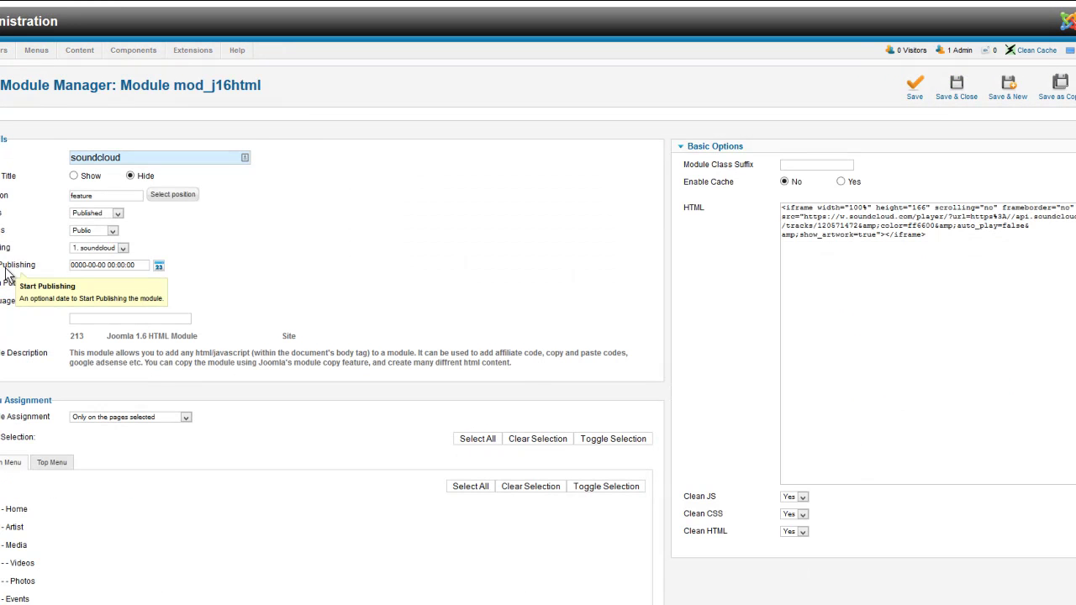
drag(1033, 232, 698, 218)
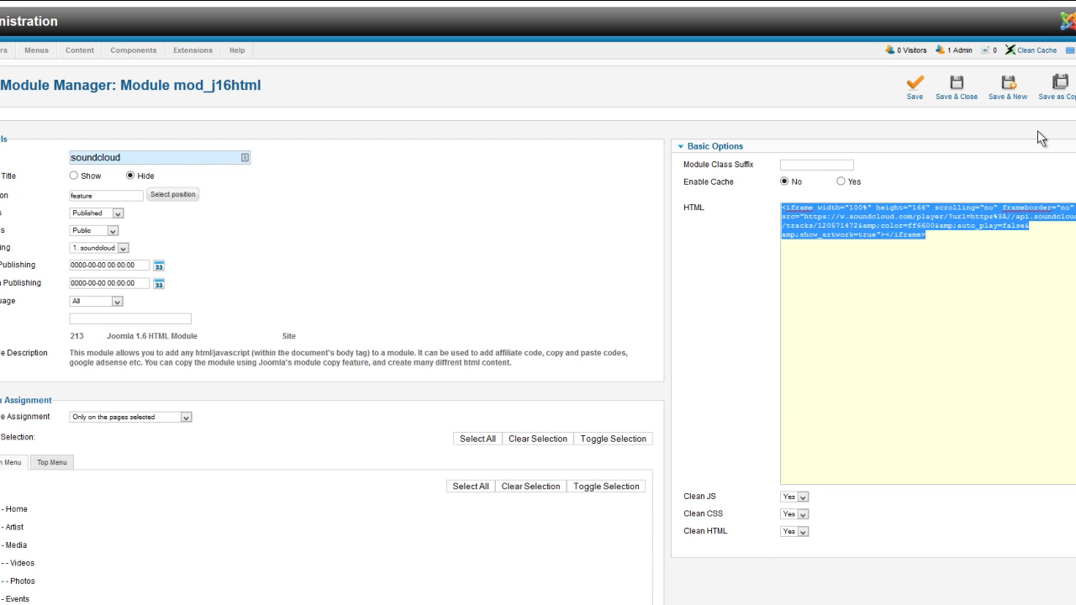
click(957, 87)
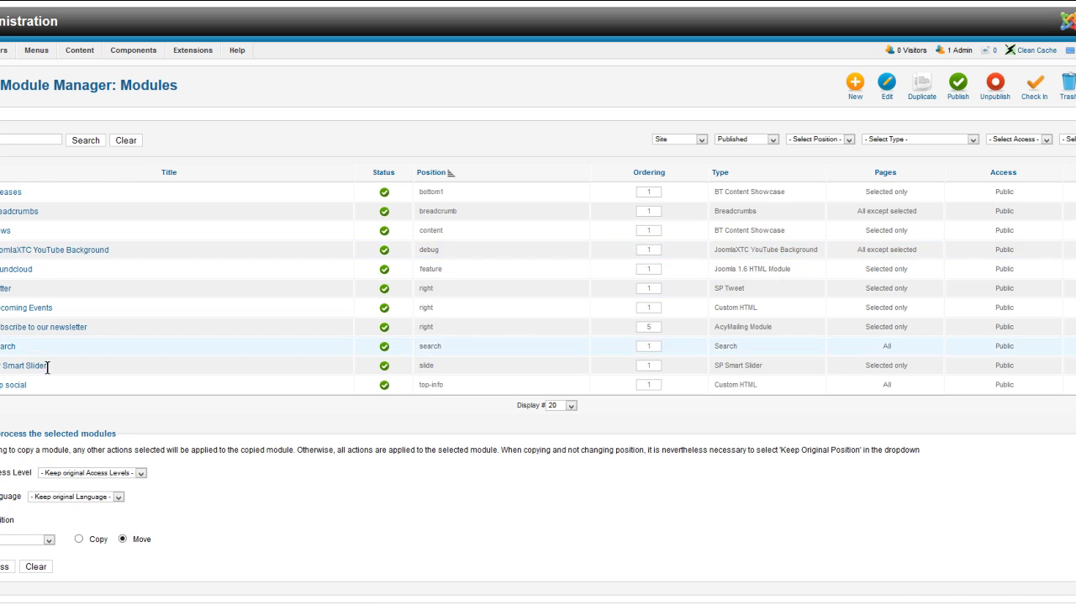
- View the homepage's News section and the releases area below the SoundCloud player
mouse_move(95, 603)
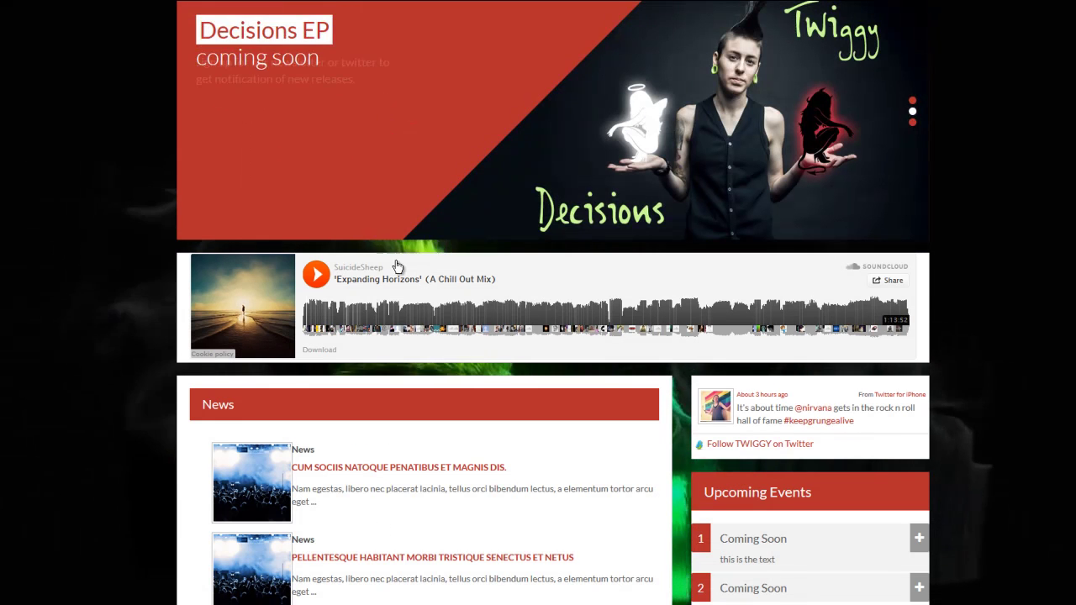
scroll(395, 277, down, 3)
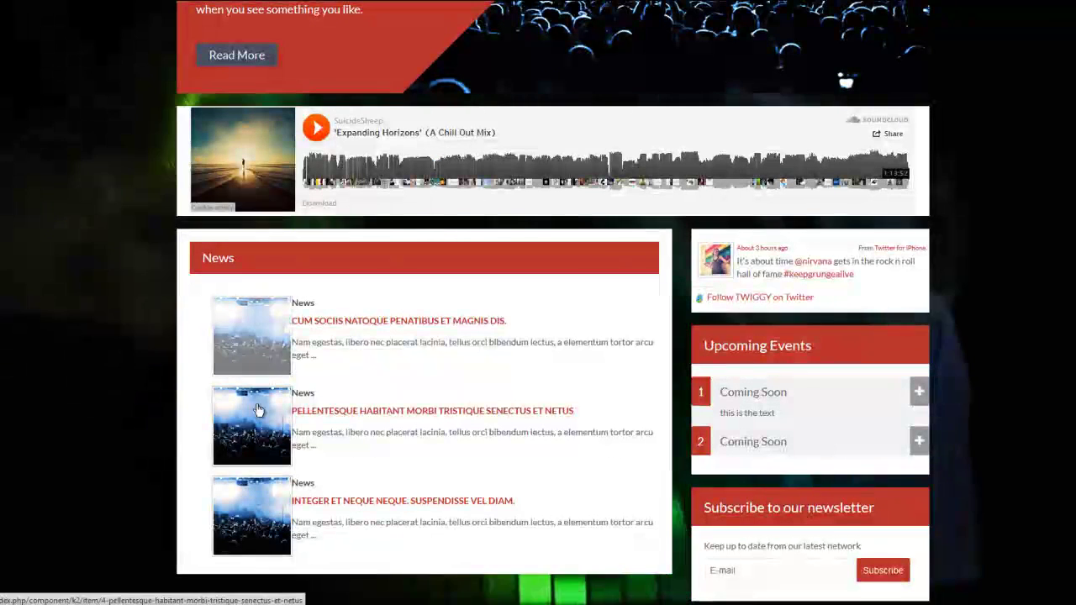
scroll(624, 353, down, 3)
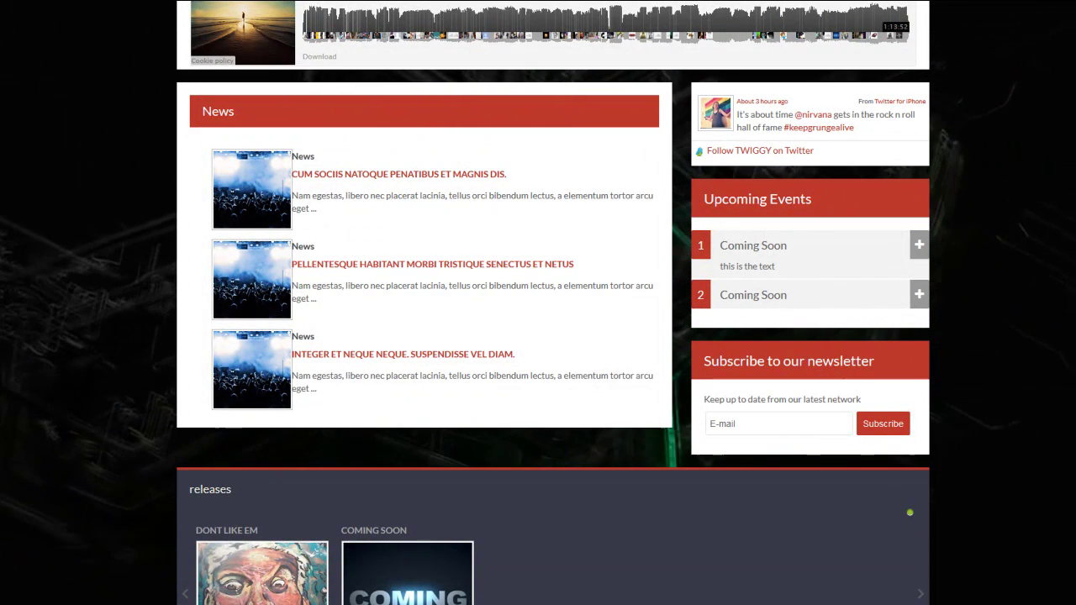
- Open the K2 component's Items list from the Joomla administration in a new browser tab
click(134, 1)
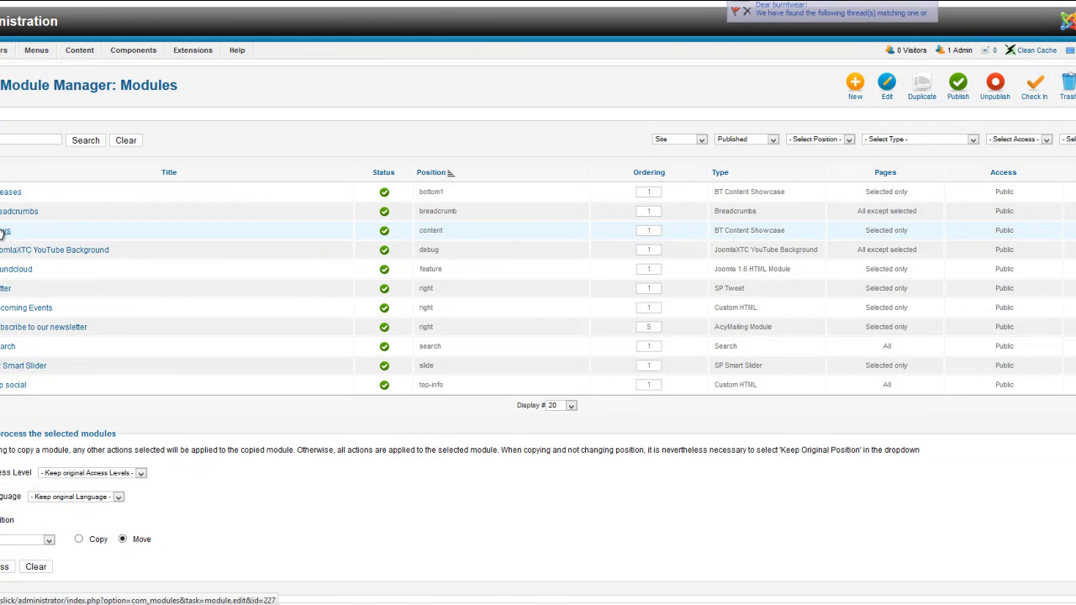
mouse_move(131, 56)
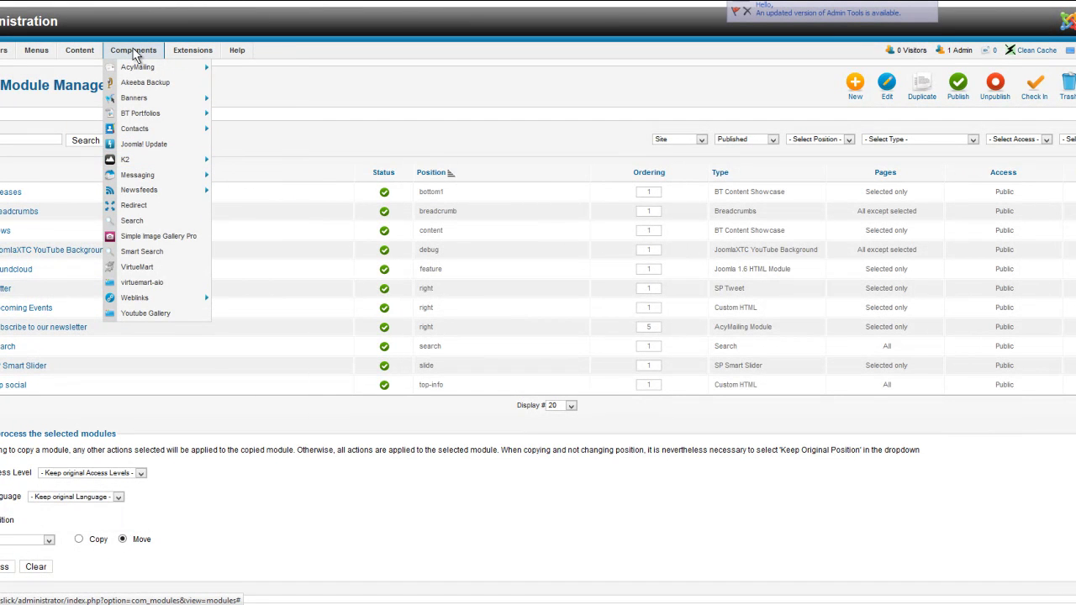
mouse_move(134, 164)
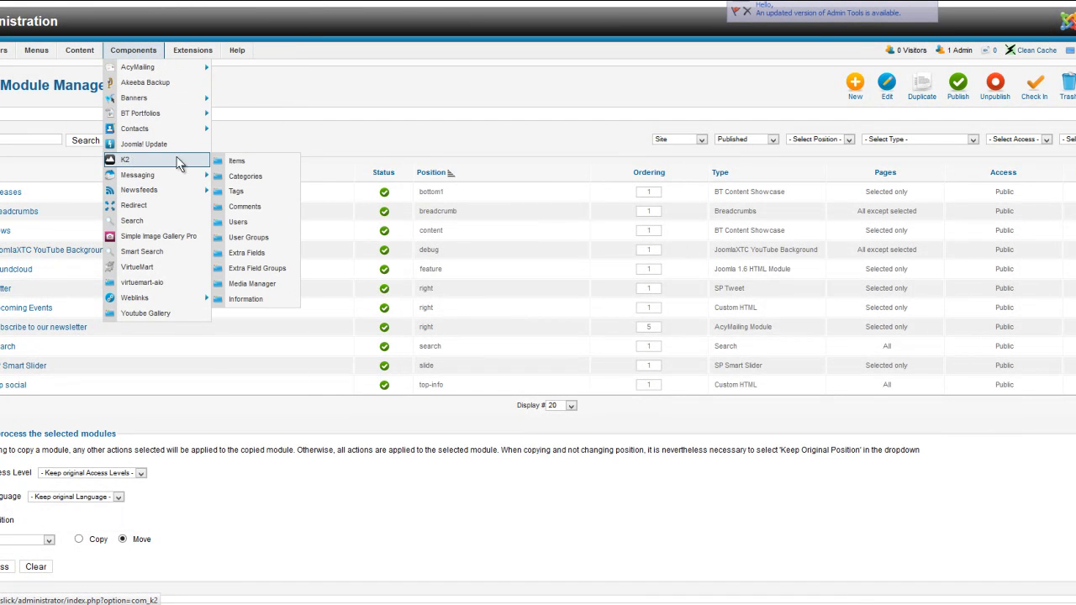
right_click(247, 165)
click(273, 169)
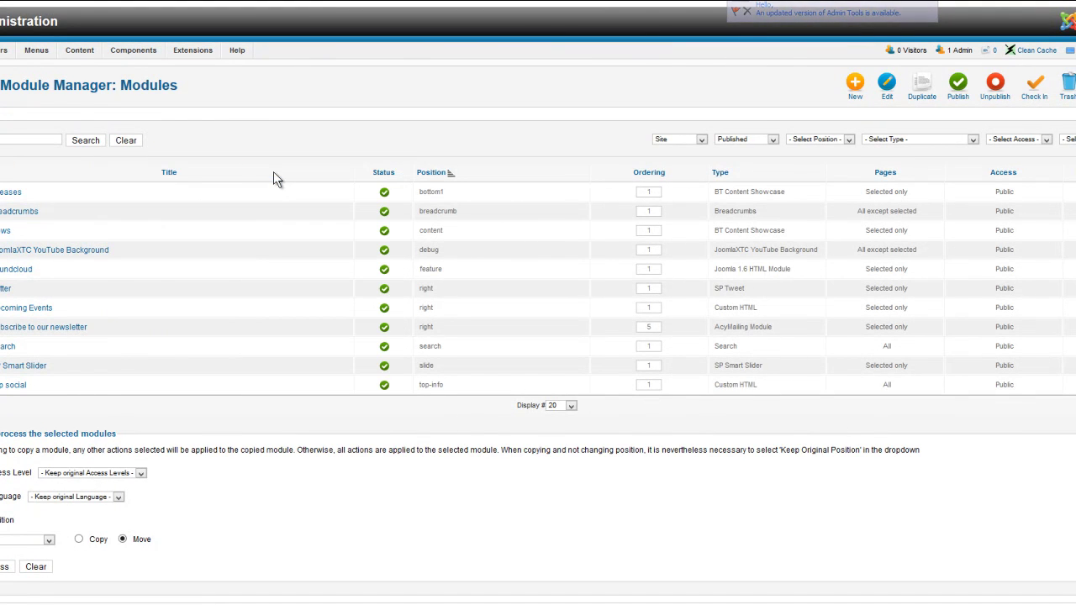
- Open the "Cum sociis natoque penatibus et magnis dis." article from the homepage's News section and examine its image and text
key(ctrl+Tab)
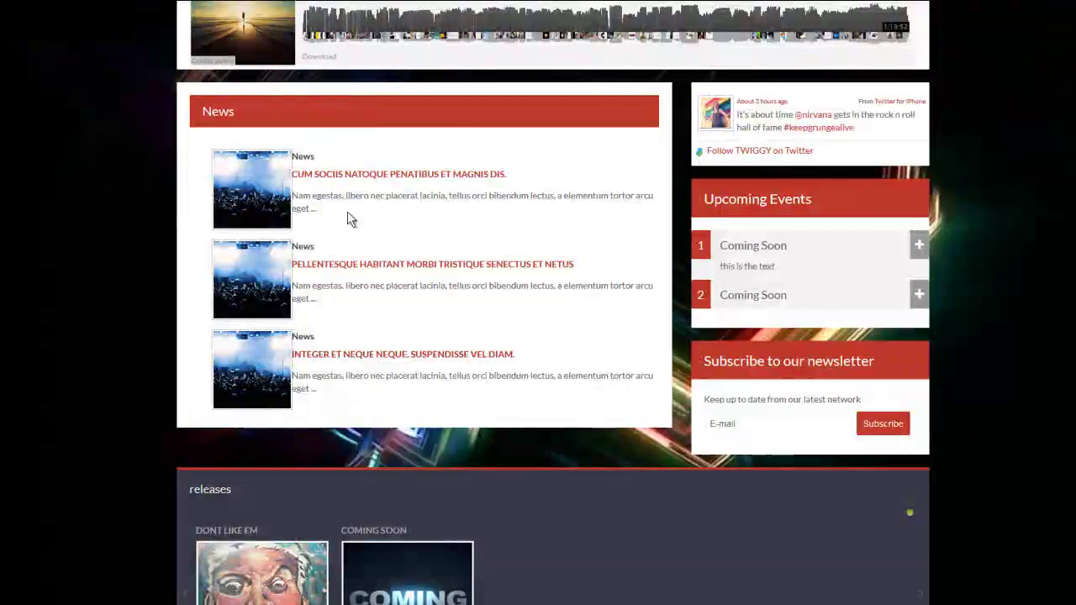
click(375, 181)
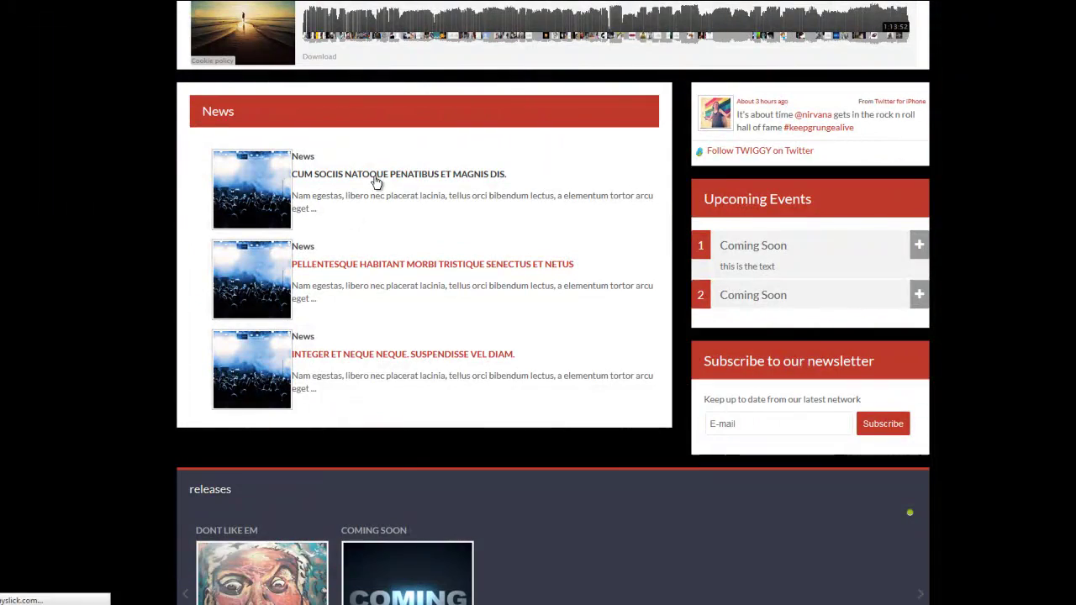
scroll(355, 346, down, 4)
scroll(356, 346, up, 2)
scroll(356, 343, up, 3)
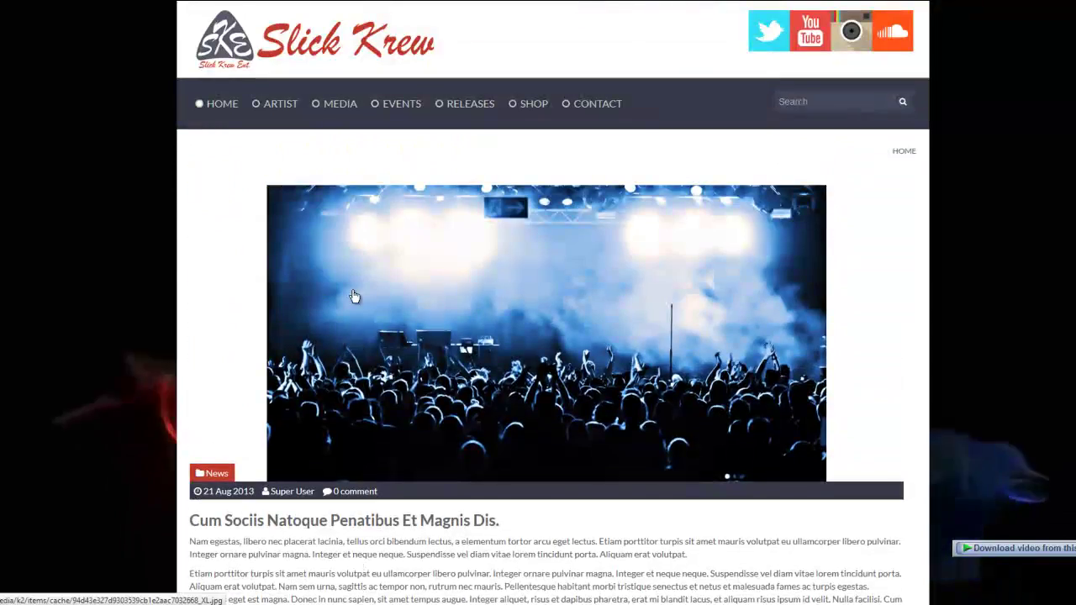
scroll(353, 320, down, 3)
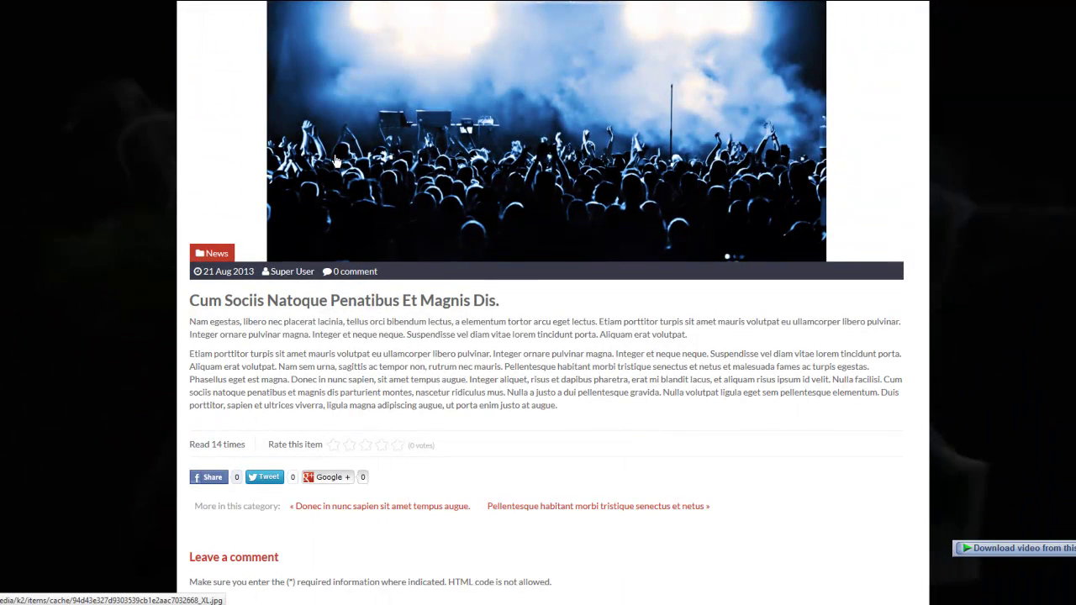
scroll(741, 83, up, 1)
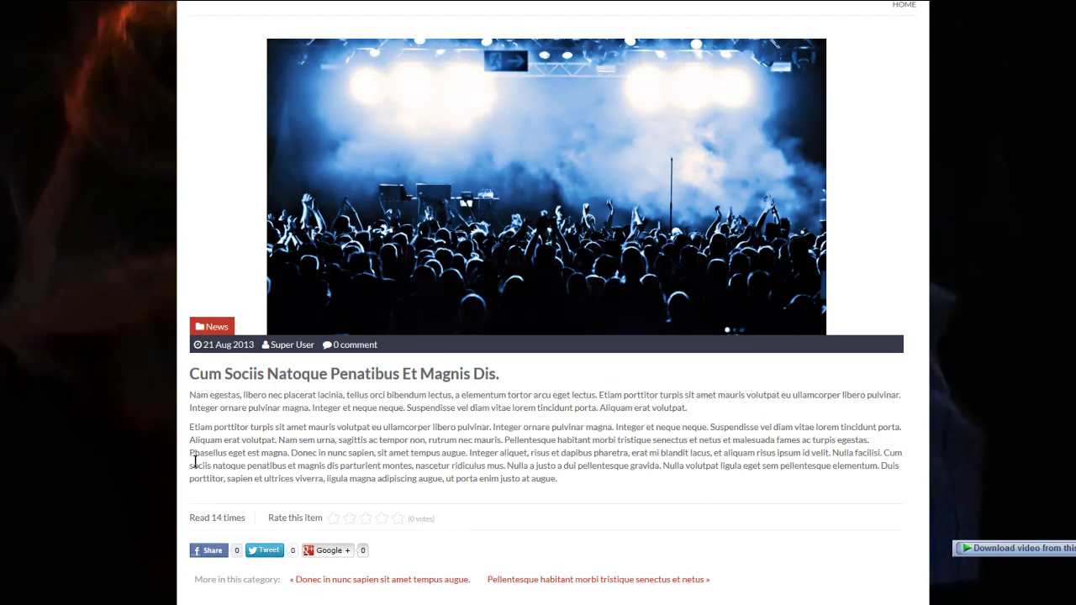
- Examine the article's rating, social sharing buttons, category links and comment form on the live site
scroll(179, 445, down, 1)
scroll(179, 445, down, 2)
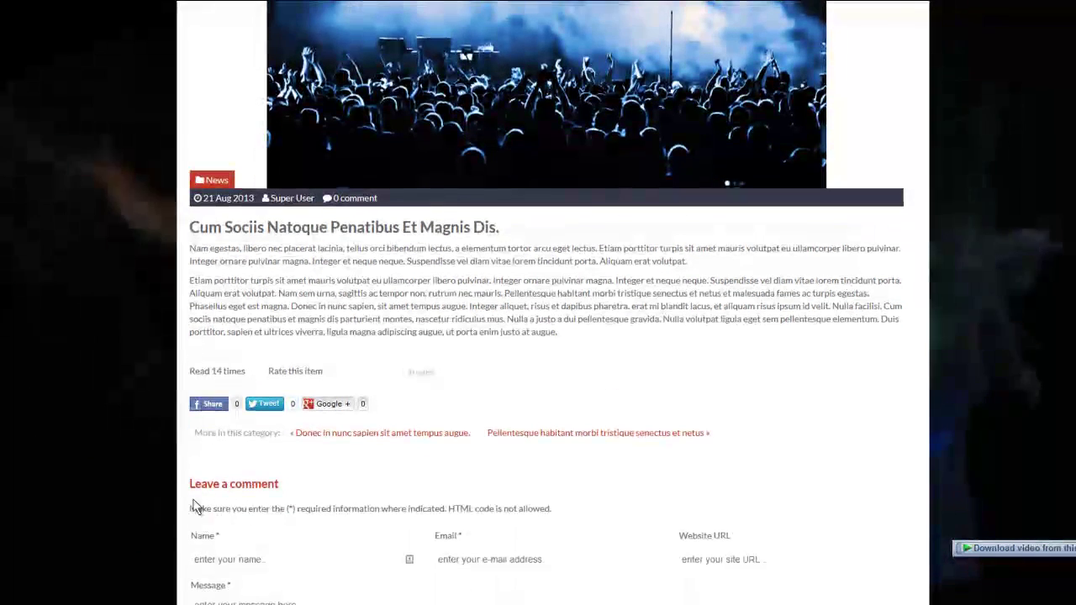
scroll(307, 528, down, 5)
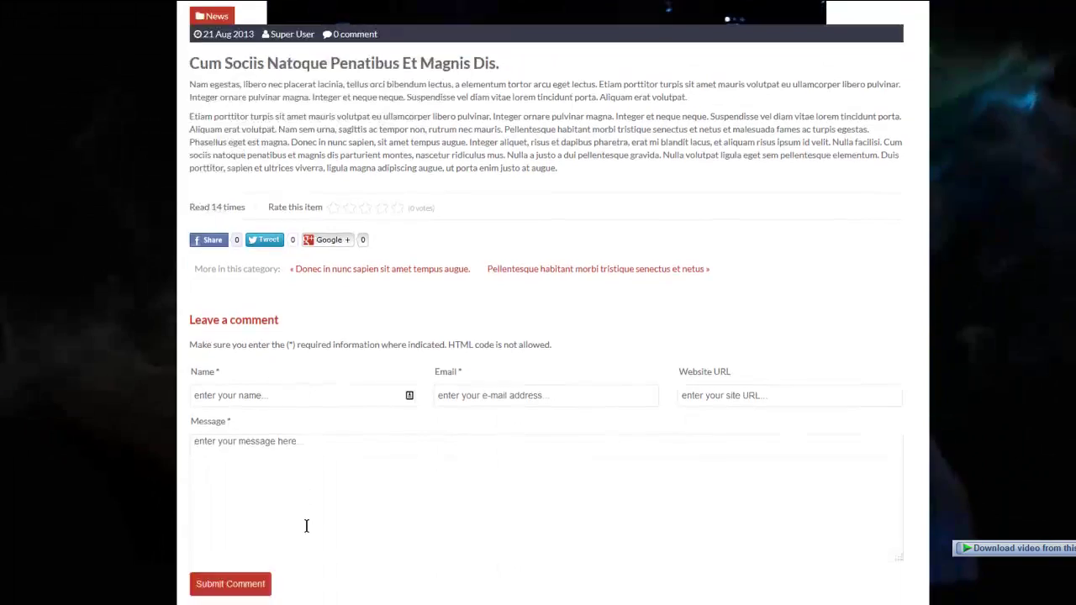
scroll(298, 535, up, 5)
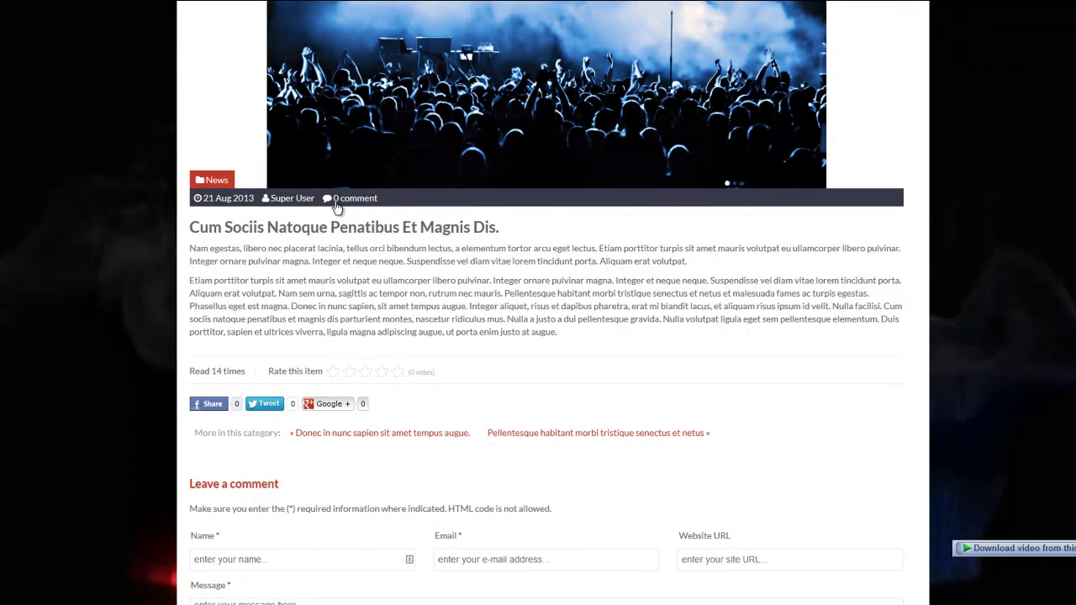
scroll(236, 387, down, 2)
scroll(236, 387, down, 3)
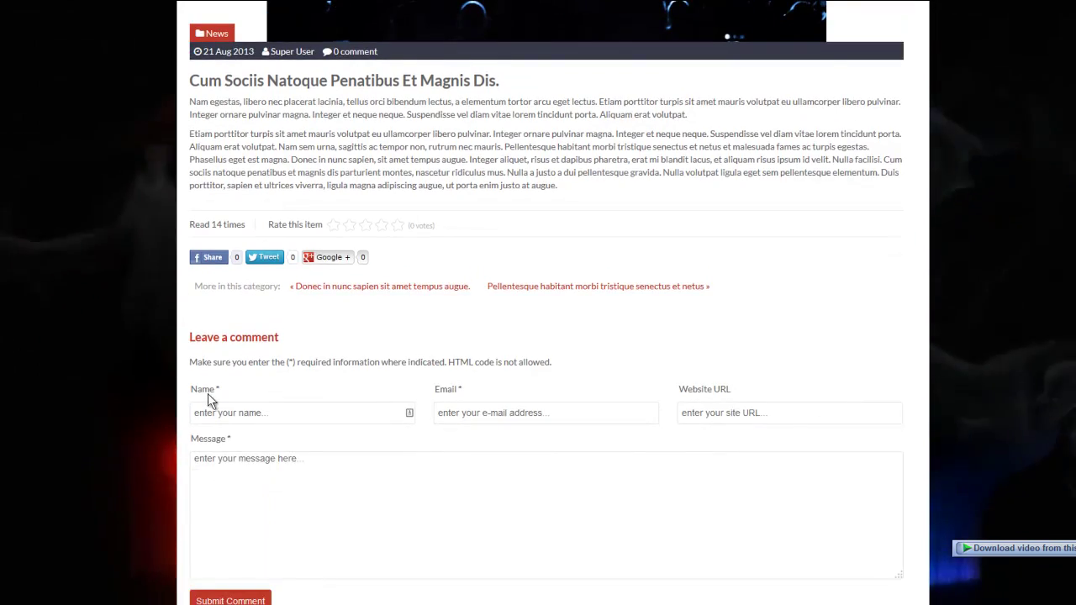
scroll(316, 421, up, 5)
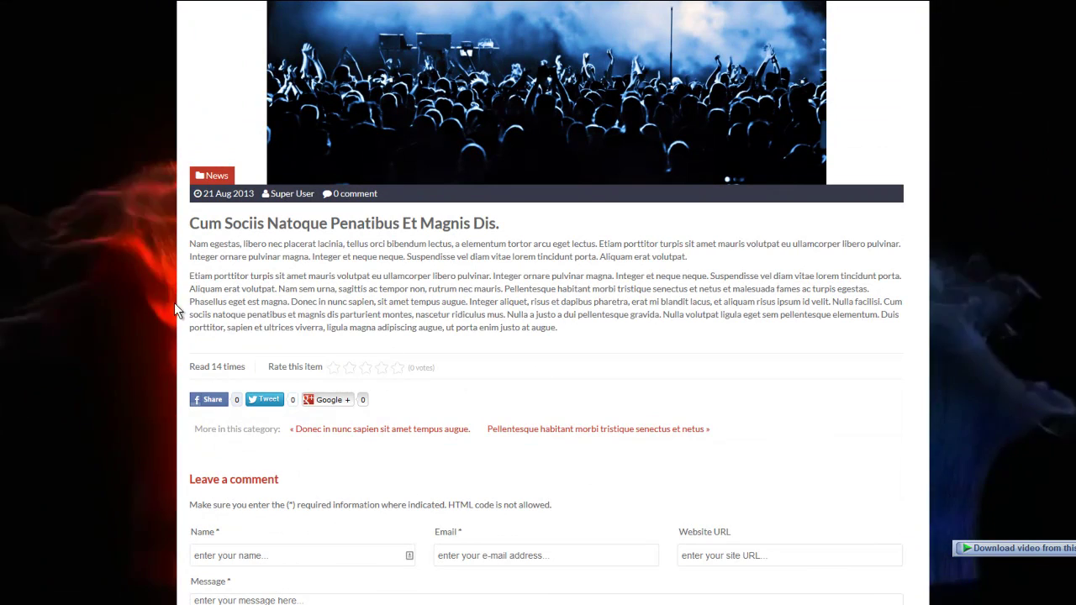
scroll(386, 309, up, 4)
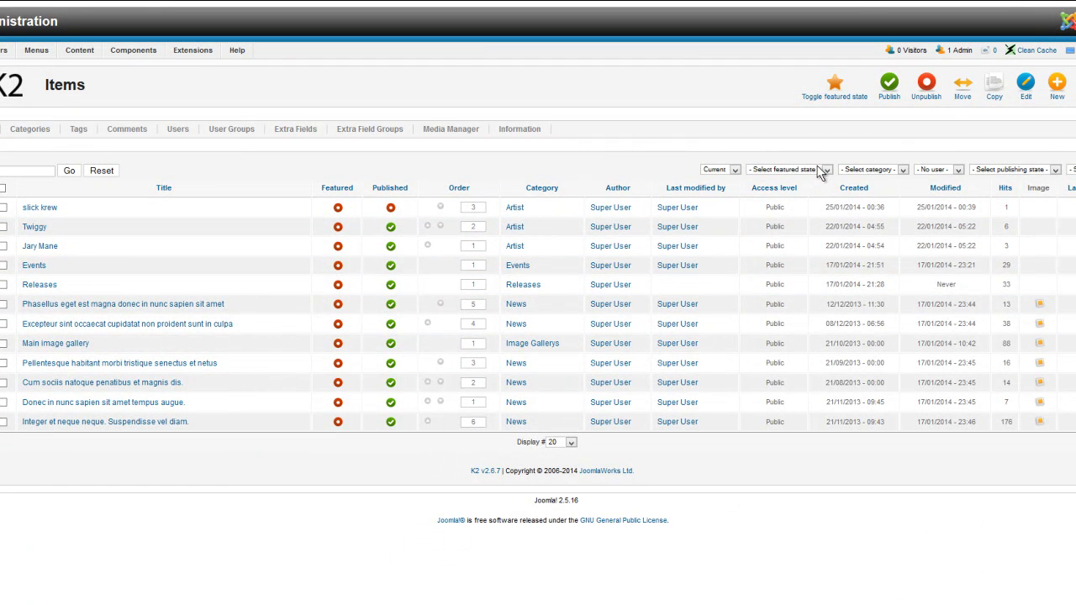
- Filter the K2 items by the News category and open "Phasellus eget est magna donec in nunc sapien sit amet" for editing
click(877, 170)
click(852, 188)
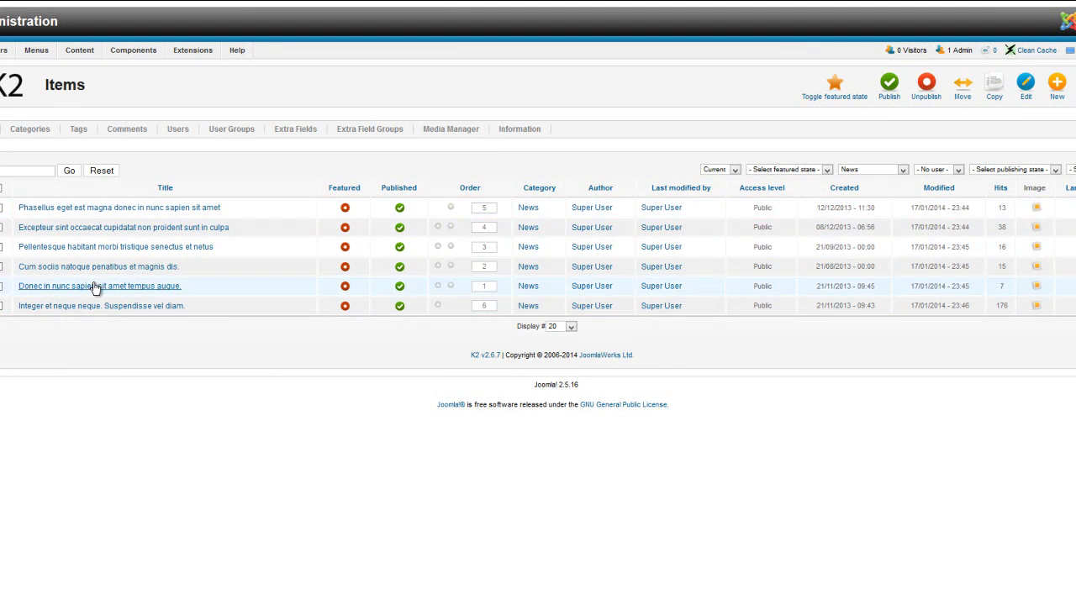
click(141, 215)
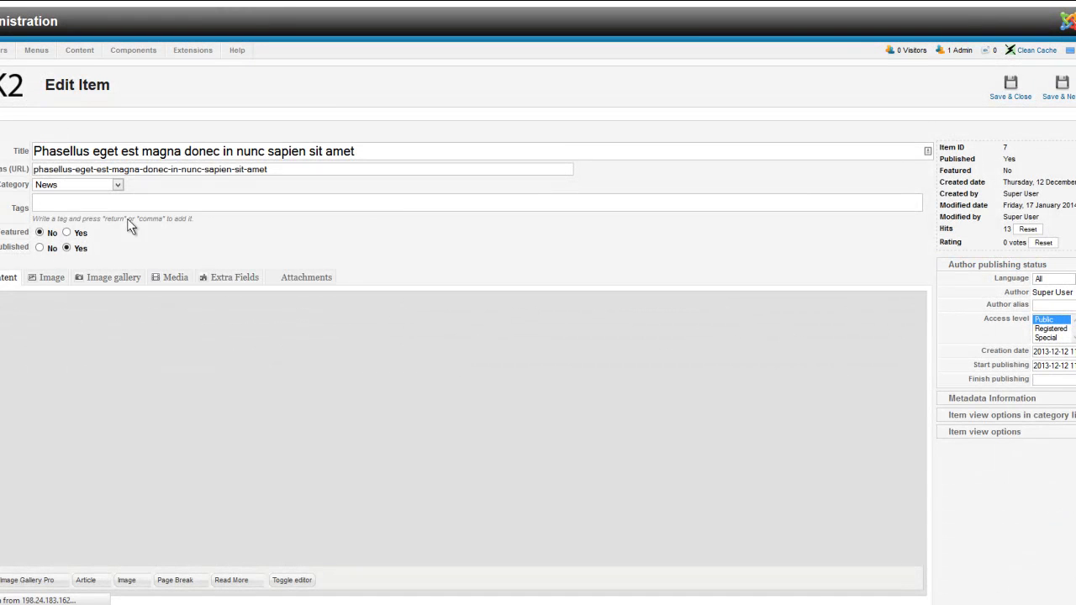
- Highlight the item's URL alias, and its intro text above and full text below the Read More divider, for review
triple_click(311, 170)
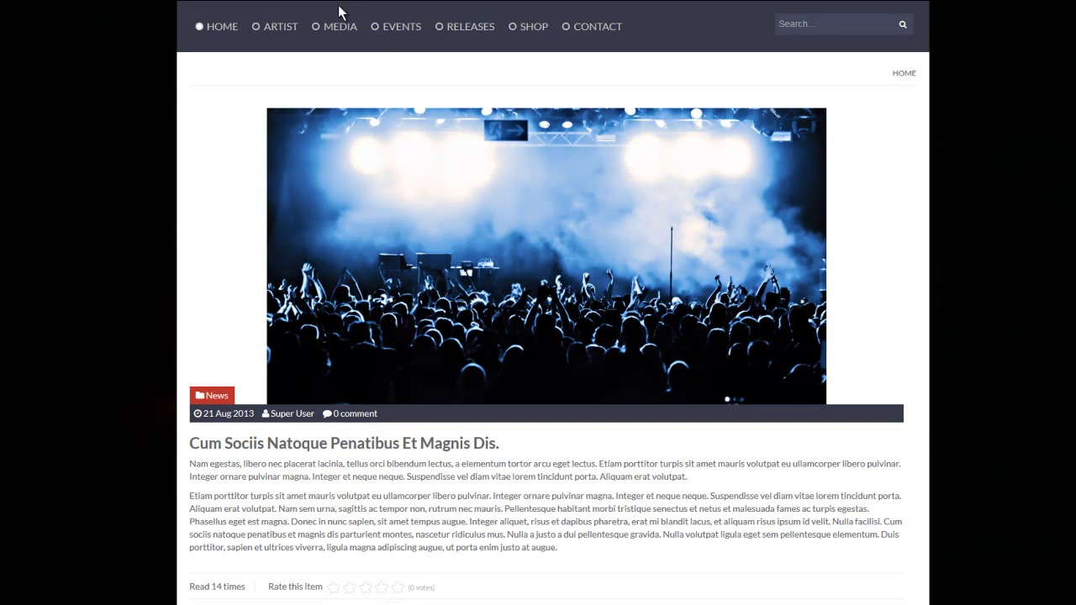
scroll(398, 199, up, 2)
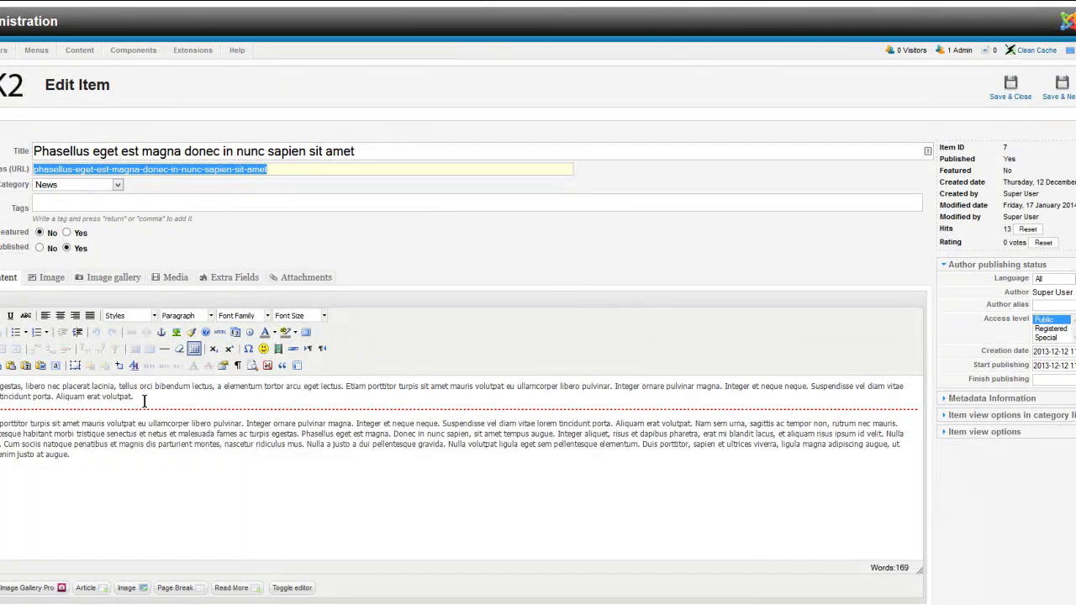
click(144, 401)
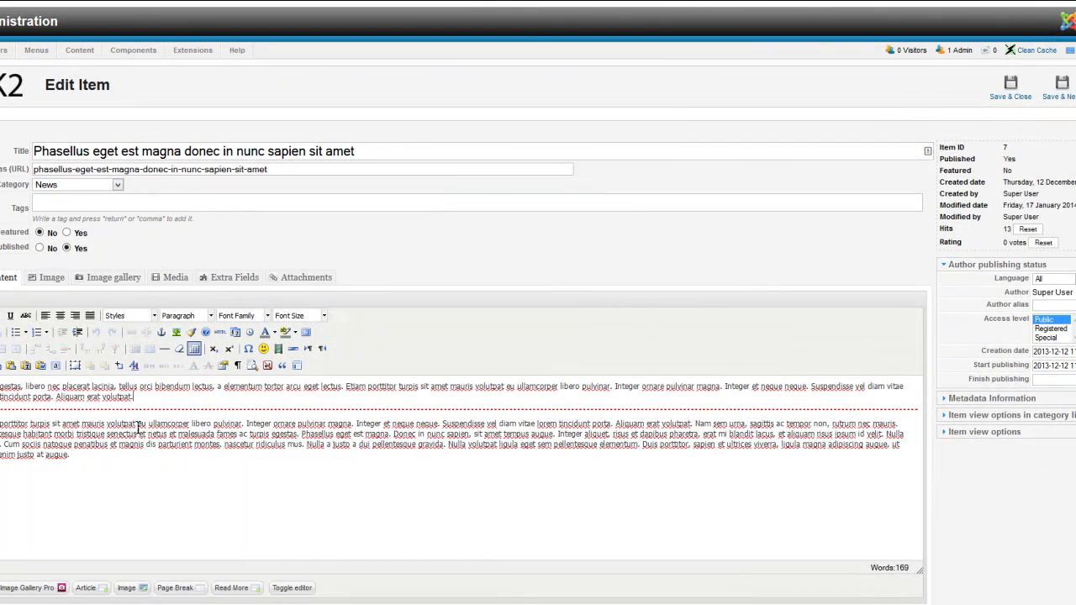
drag(88, 454, 2, 383)
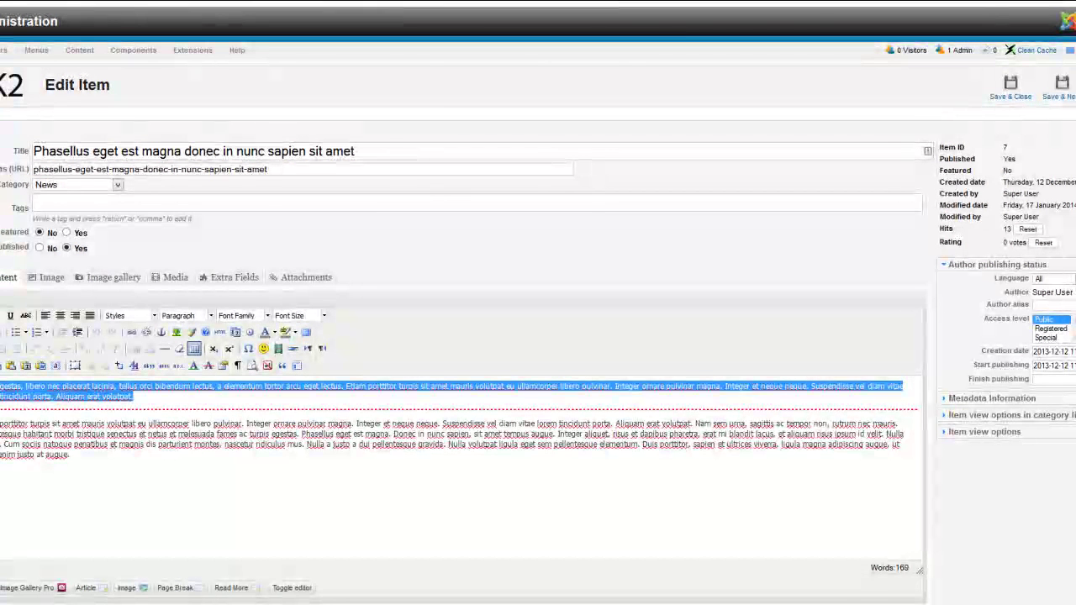
click(118, 481)
drag(106, 450, 2, 423)
click(91, 462)
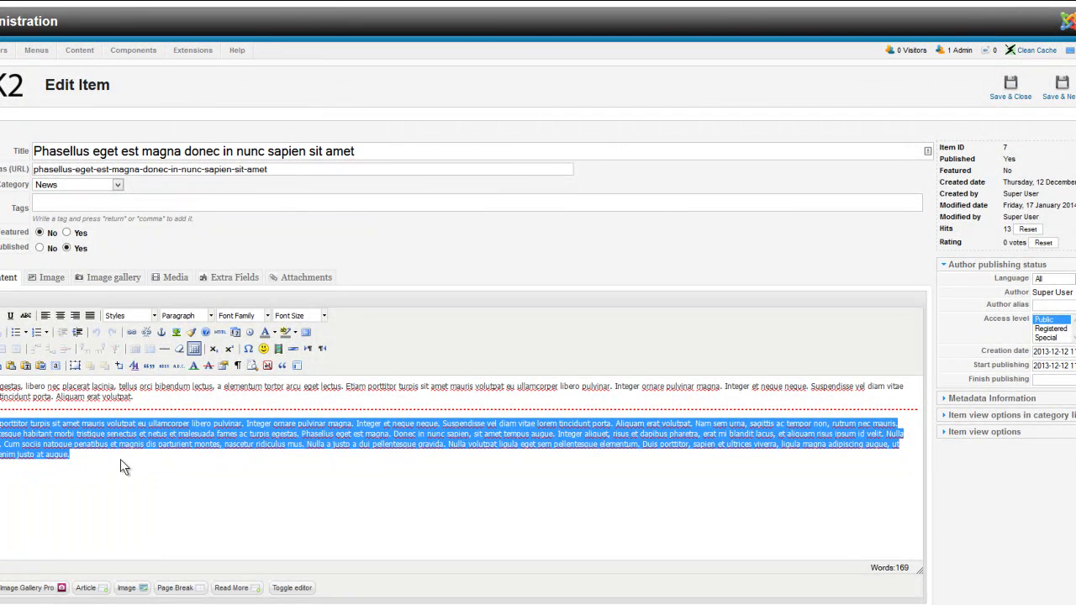
click(147, 484)
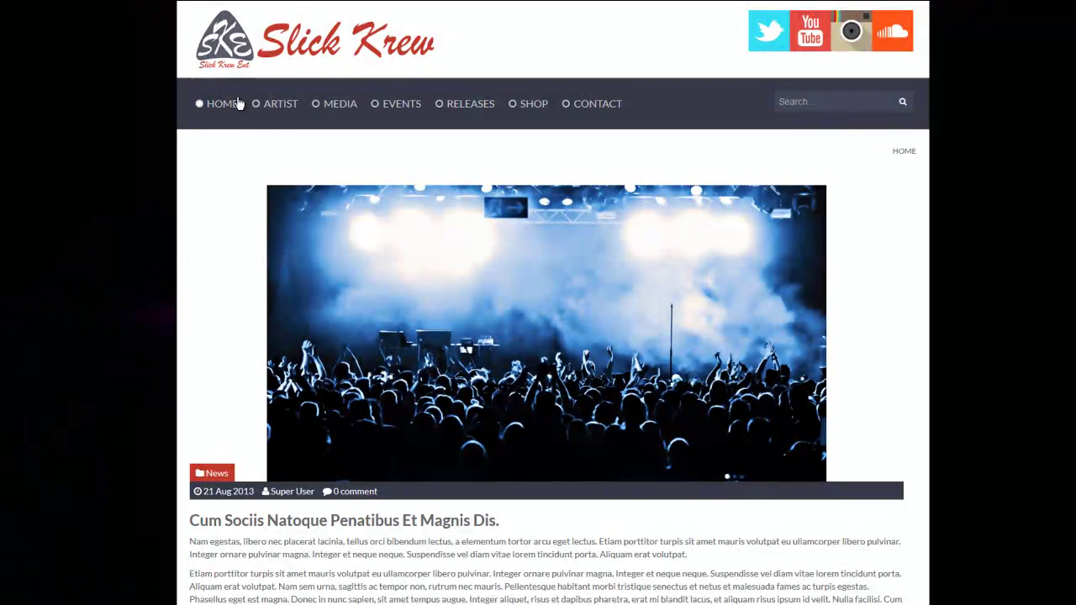
- Return to the site's homepage and view the article excerpts in the News section
click(223, 104)
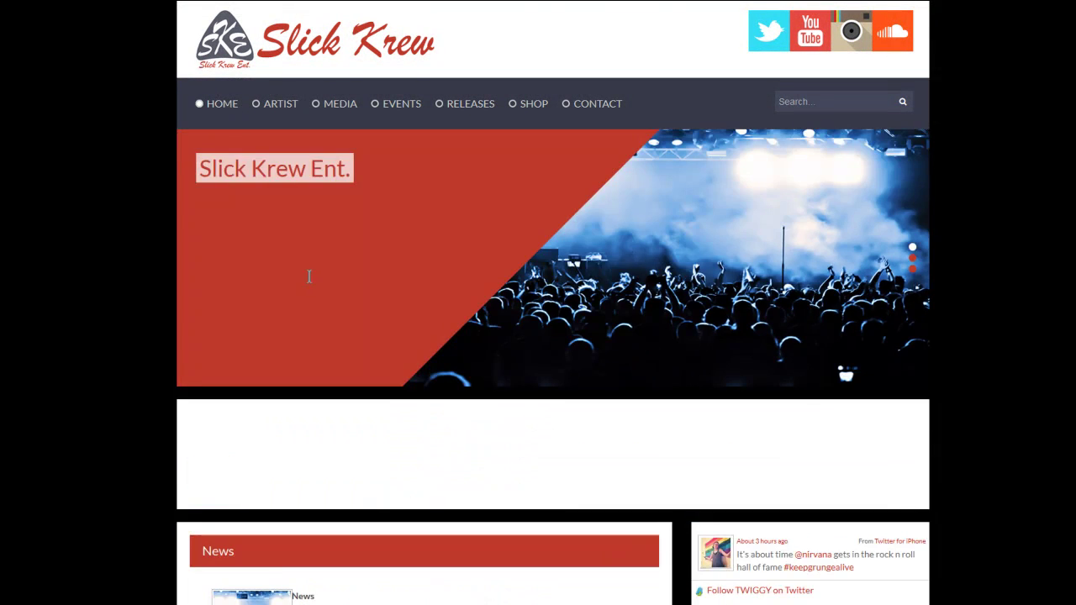
scroll(113, 243, down, 4)
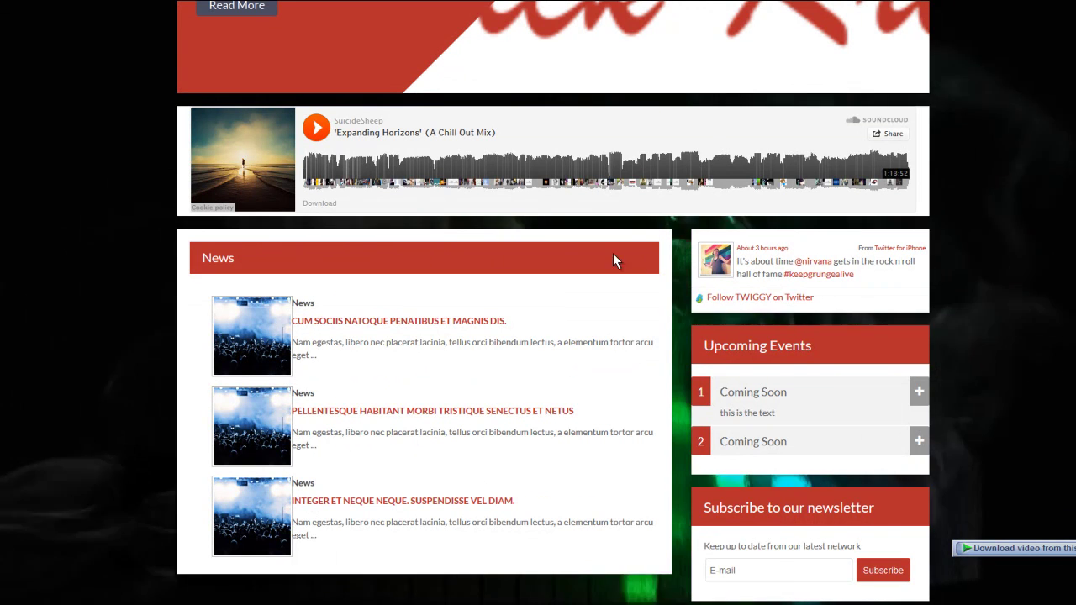
- Return to the K2 item's editor and copy the full-text paragraph below the Read More divider
click(451, 1)
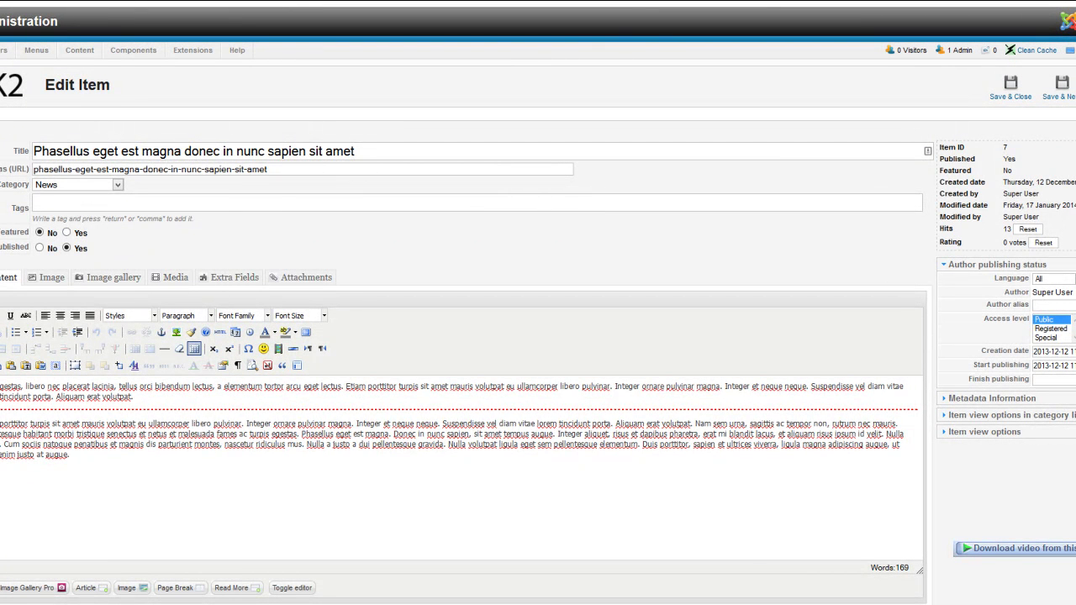
drag(1, 423, 72, 434)
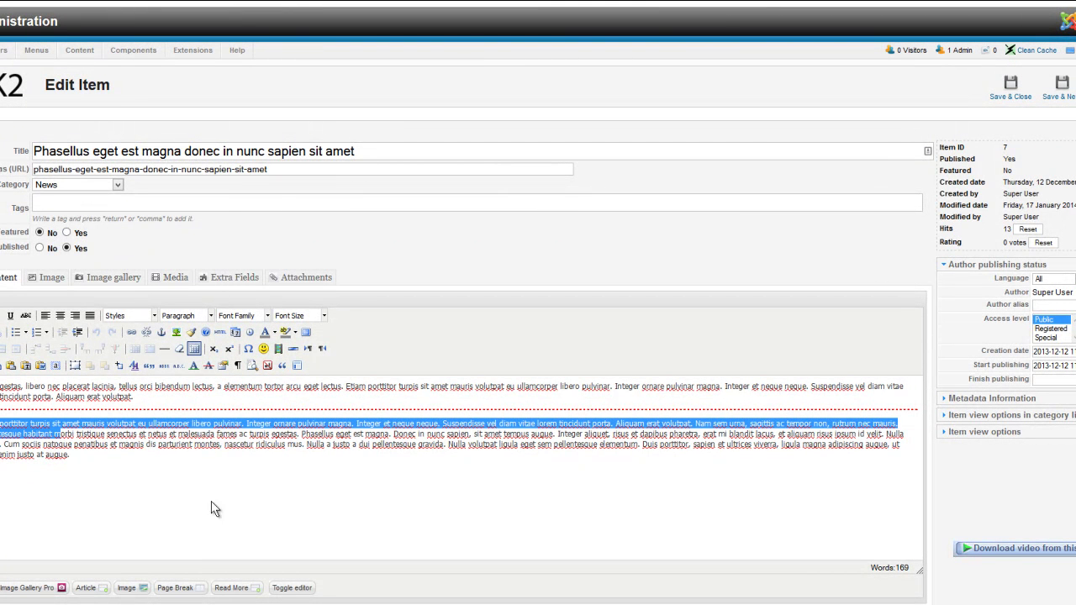
click(178, 479)
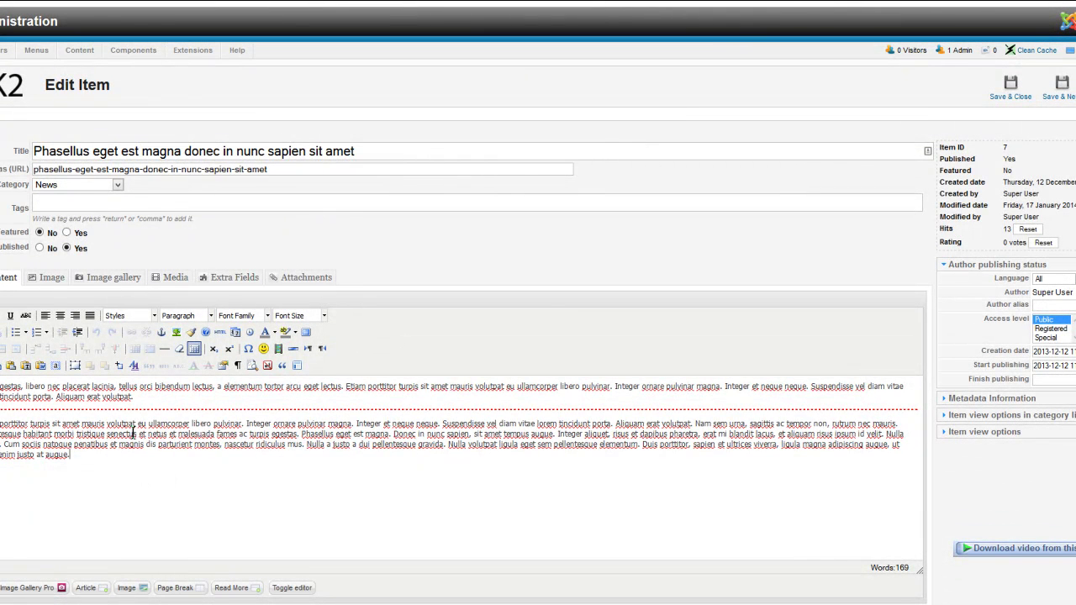
key(ctrl+a)
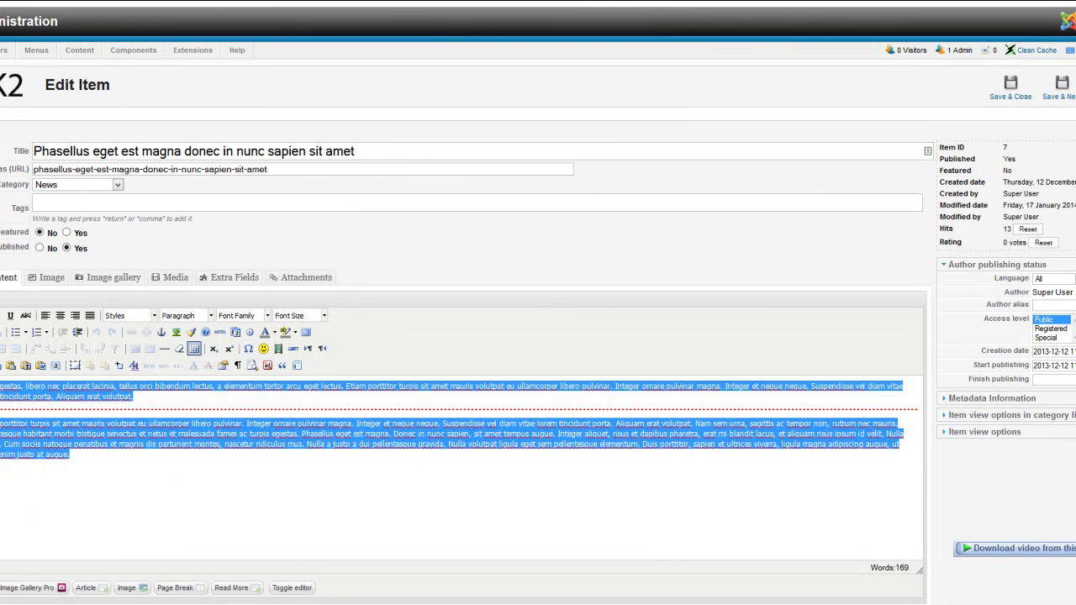
click(65, 473)
triple_click(10, 432)
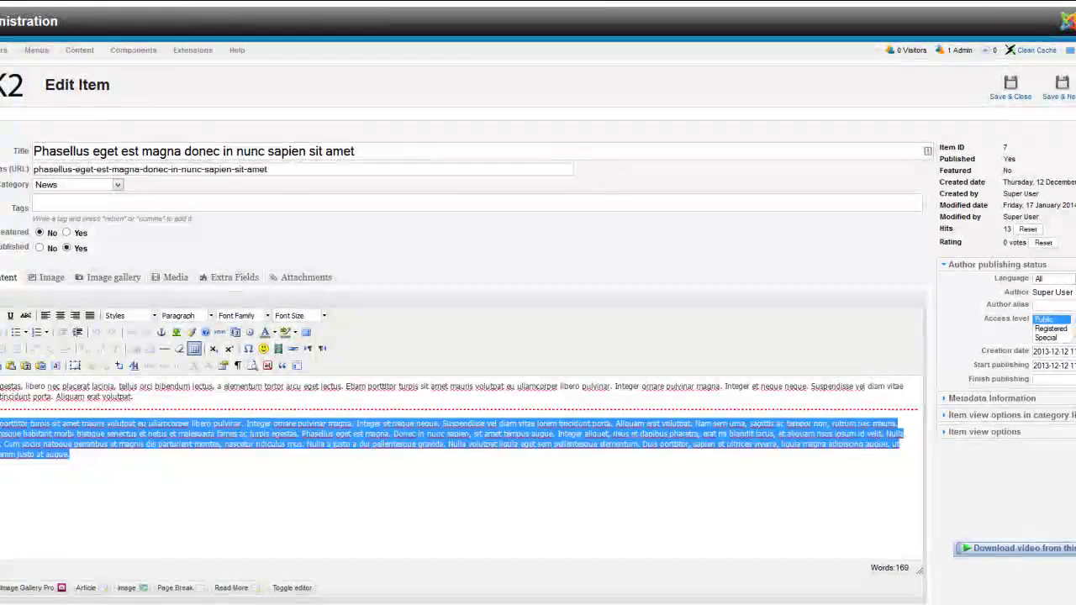
right_click(28, 452)
click(86, 472)
click(584, 329)
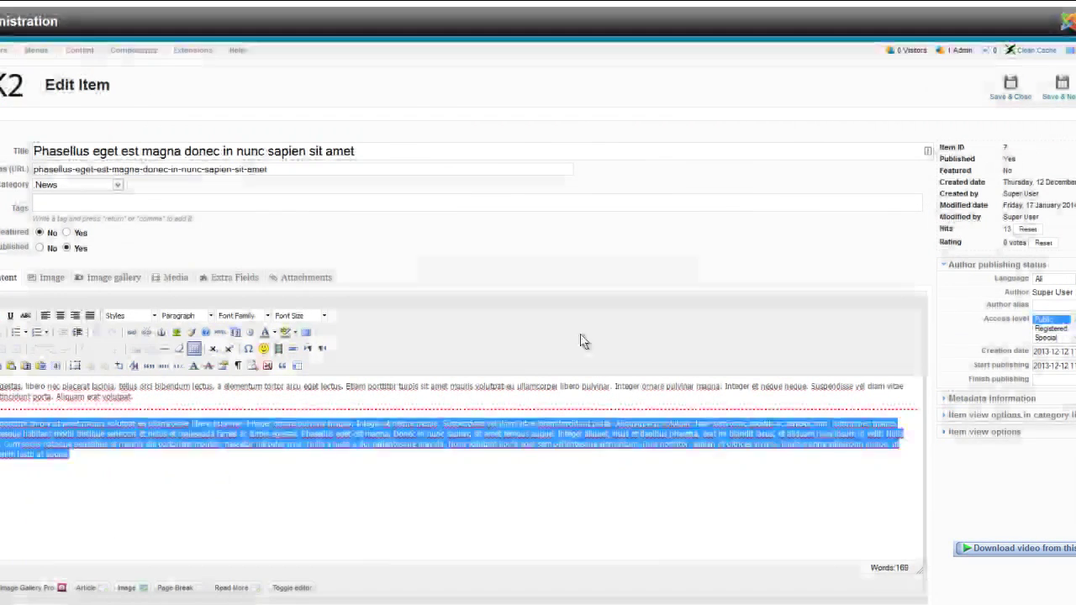
drag(56, 499, 1, 423)
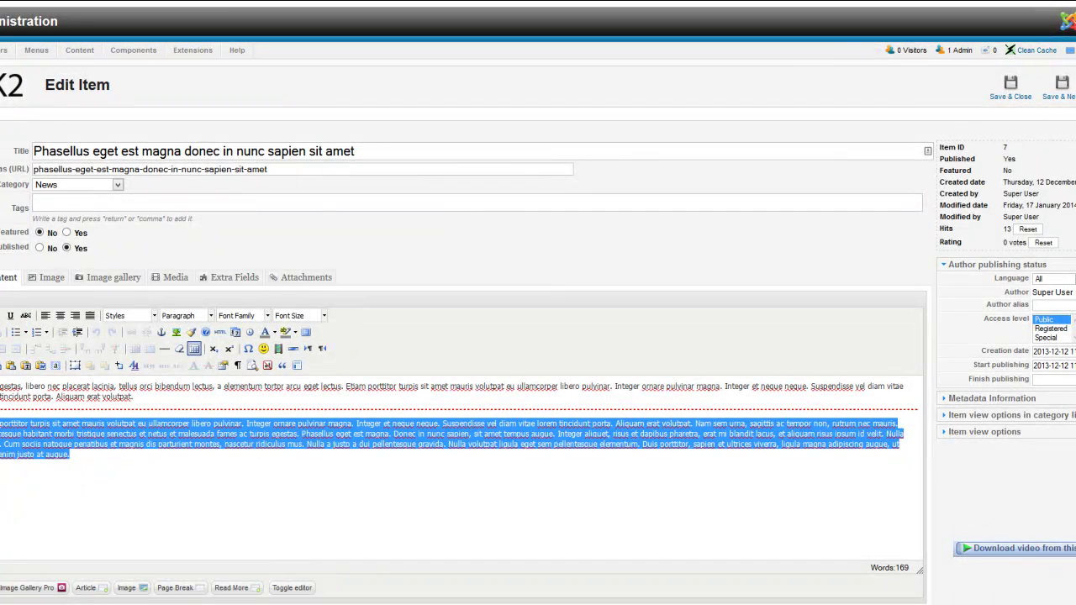
click(82, 455)
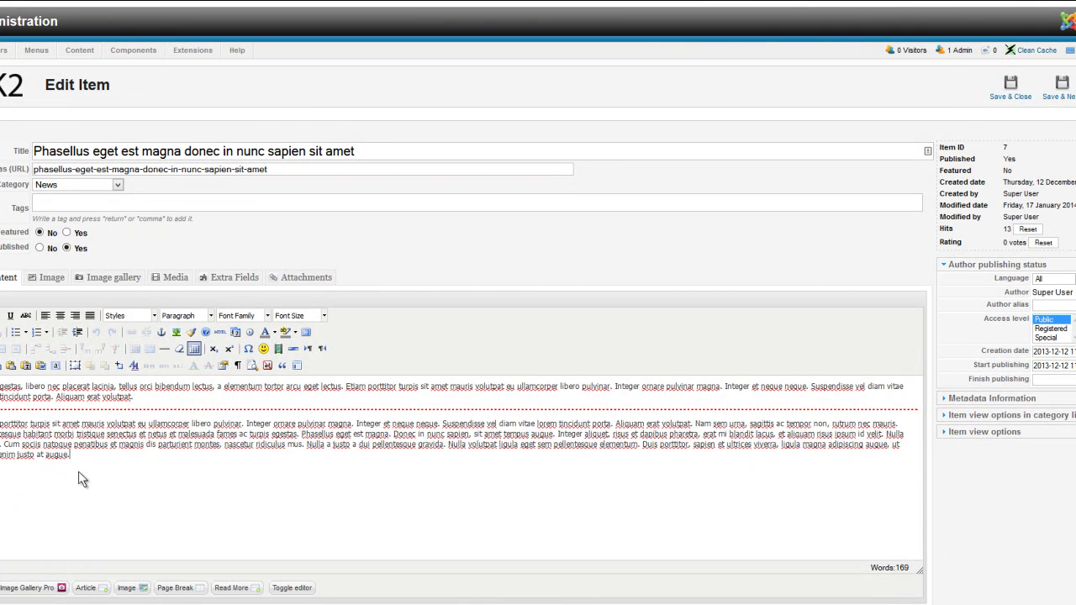
- Replace the item's entire content with the copied paragraph, placed both above and below a new Read More divider
key(ctrl+a)
key(ctrl+v)
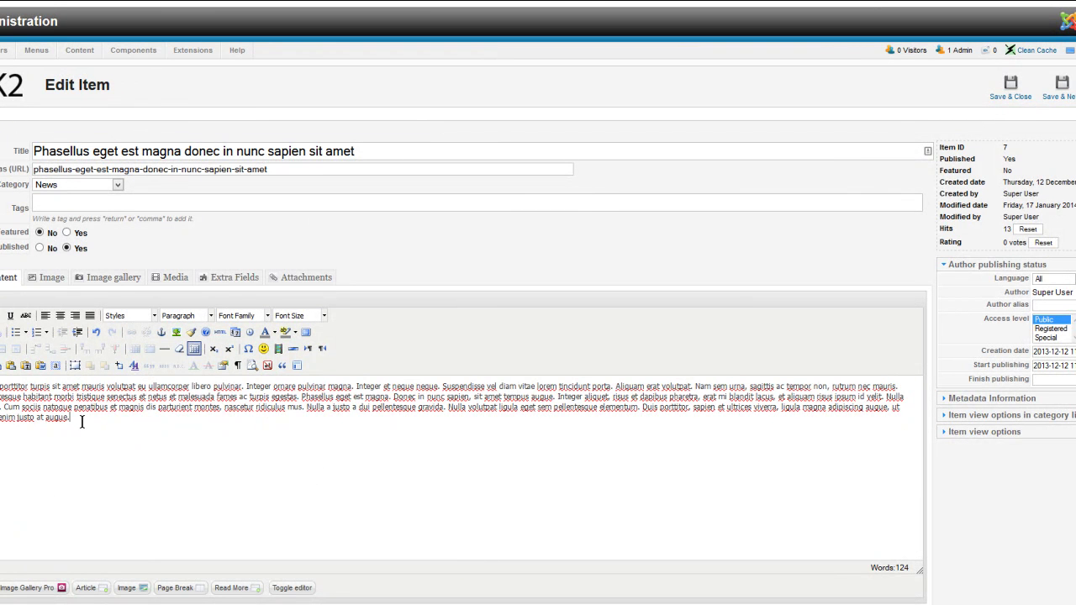
click(235, 588)
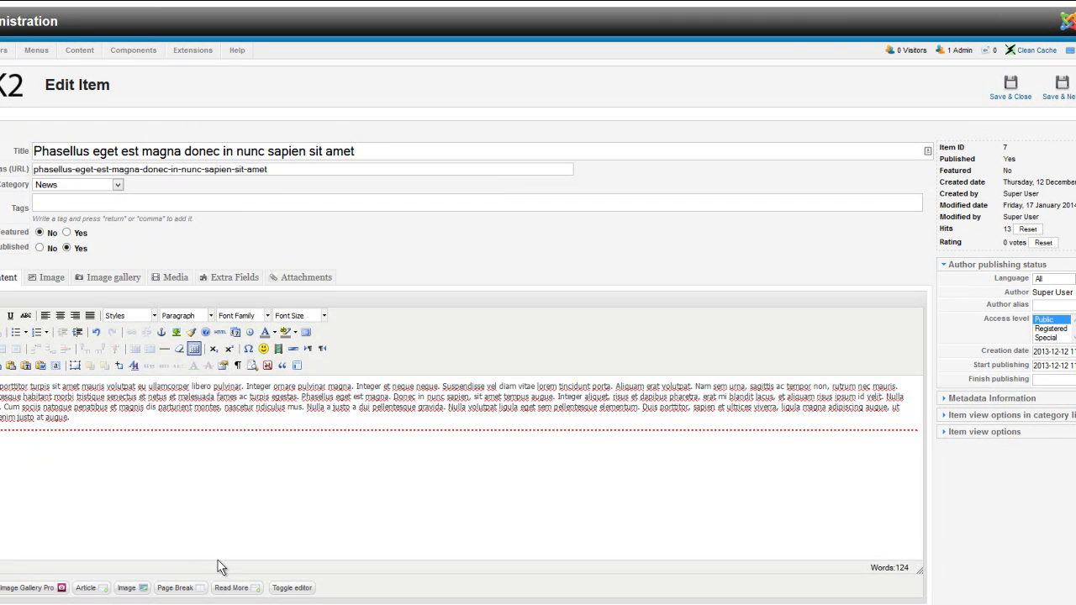
key(ctrl+v)
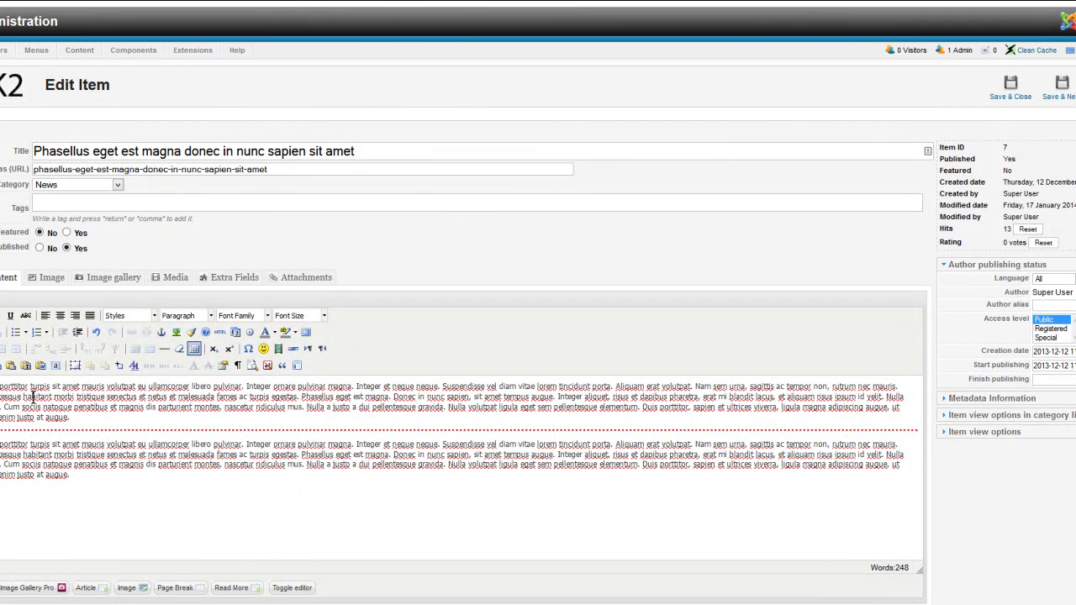
- Highlight the paragraph above the Read More divider and the one below it for review
drag(47, 418, 1, 386)
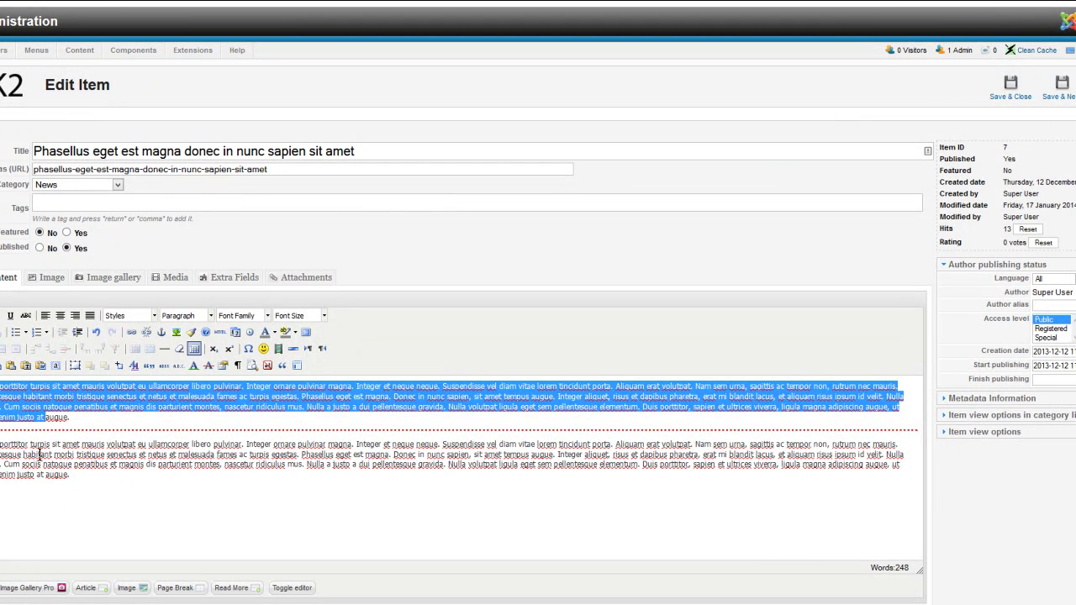
drag(101, 476, 2, 444)
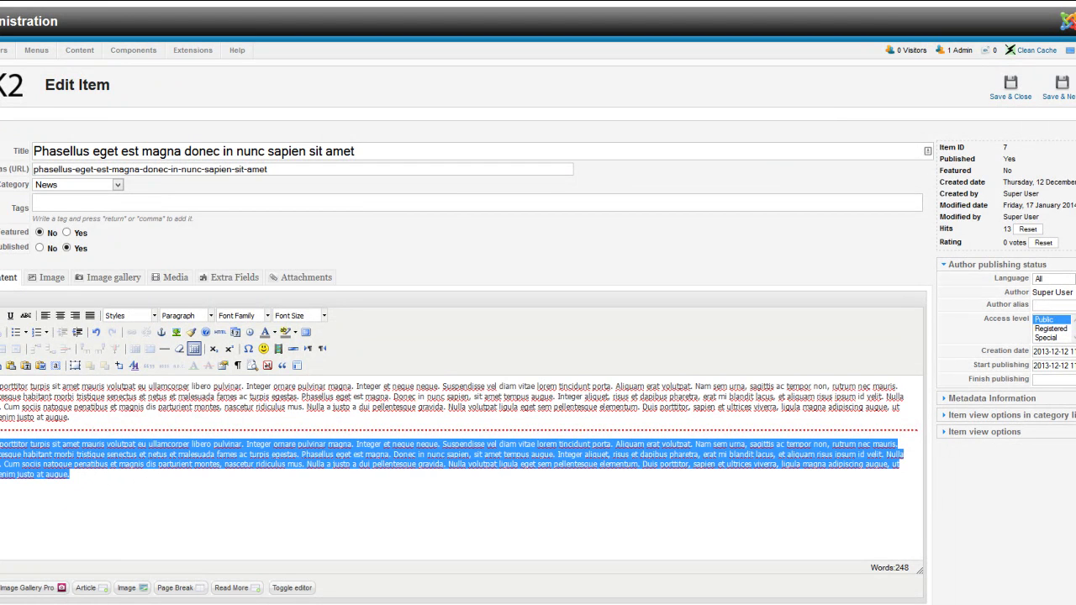
click(99, 485)
drag(90, 476, 1, 444)
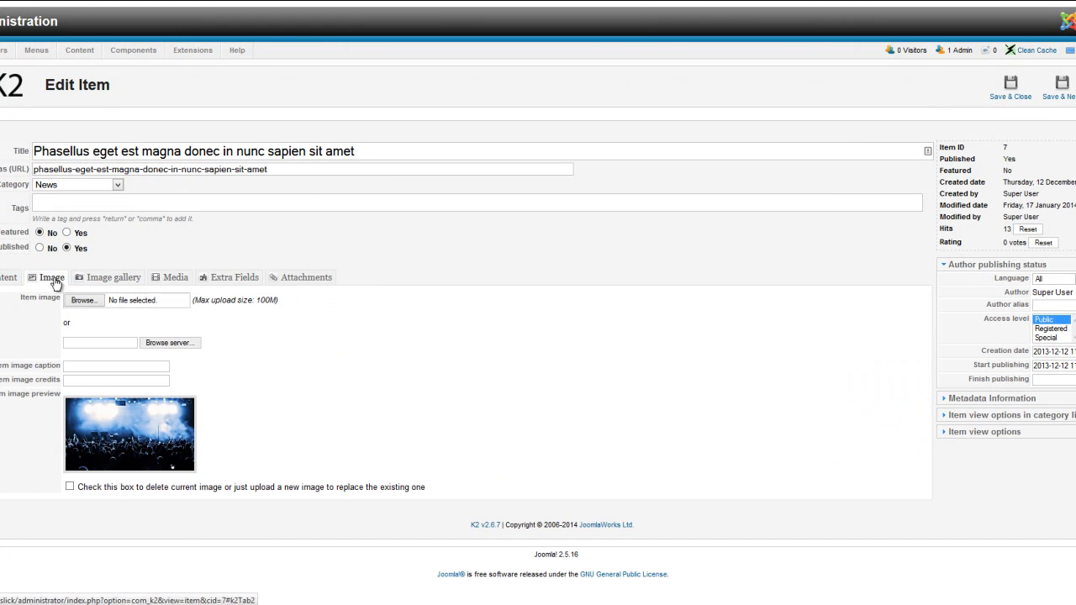
- Show the item's image settings and view the local file chooser for the item image without selecting a file
click(53, 279)
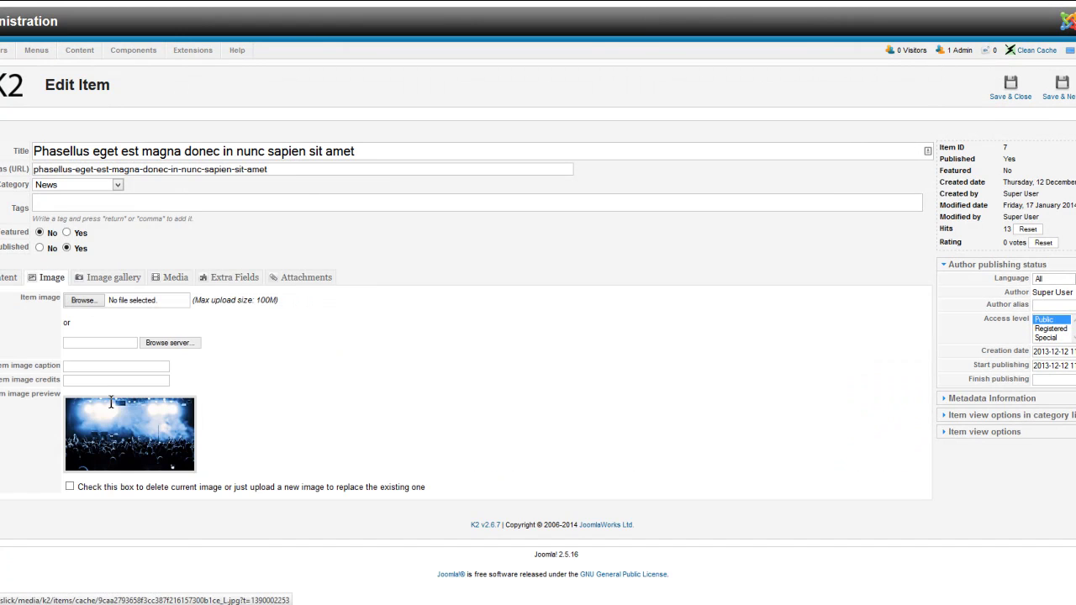
click(92, 301)
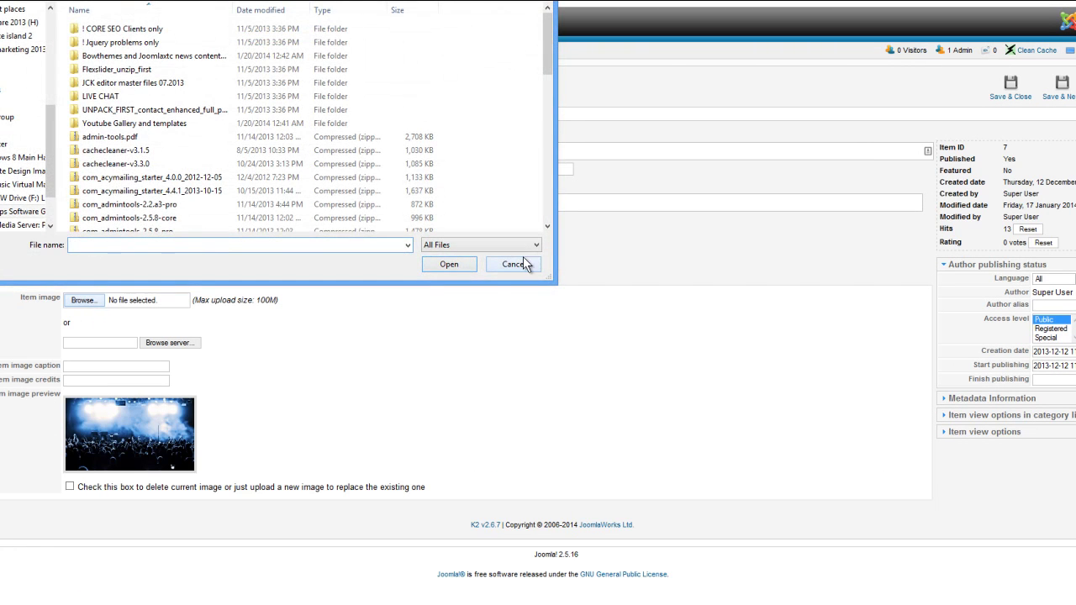
click(516, 266)
click(99, 300)
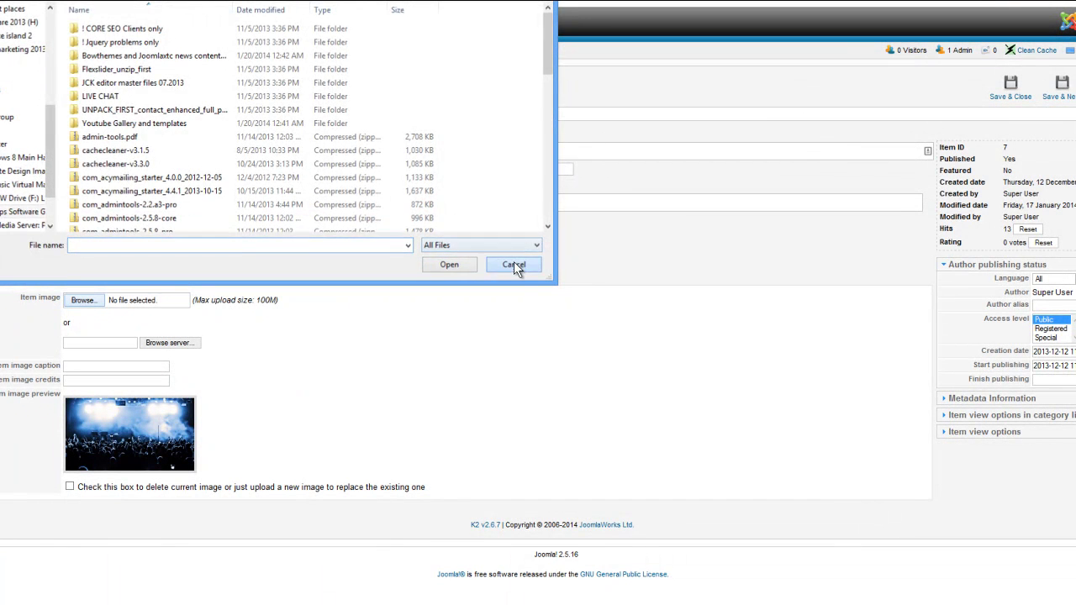
click(513, 263)
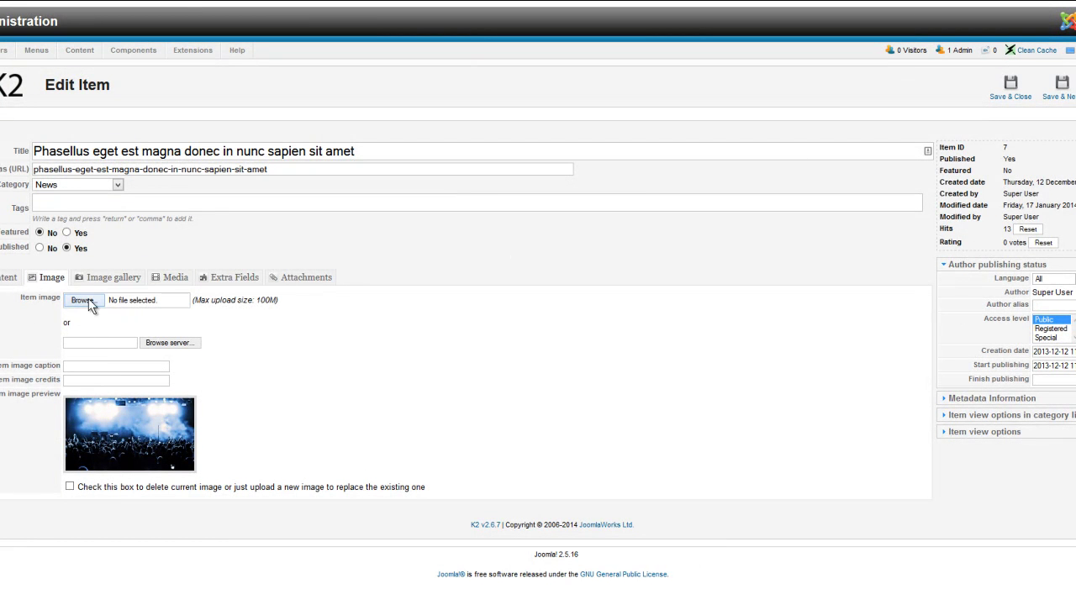
- Browse the server's images folder and its artist subfolder for an item image, and close the browser without choosing one
click(165, 345)
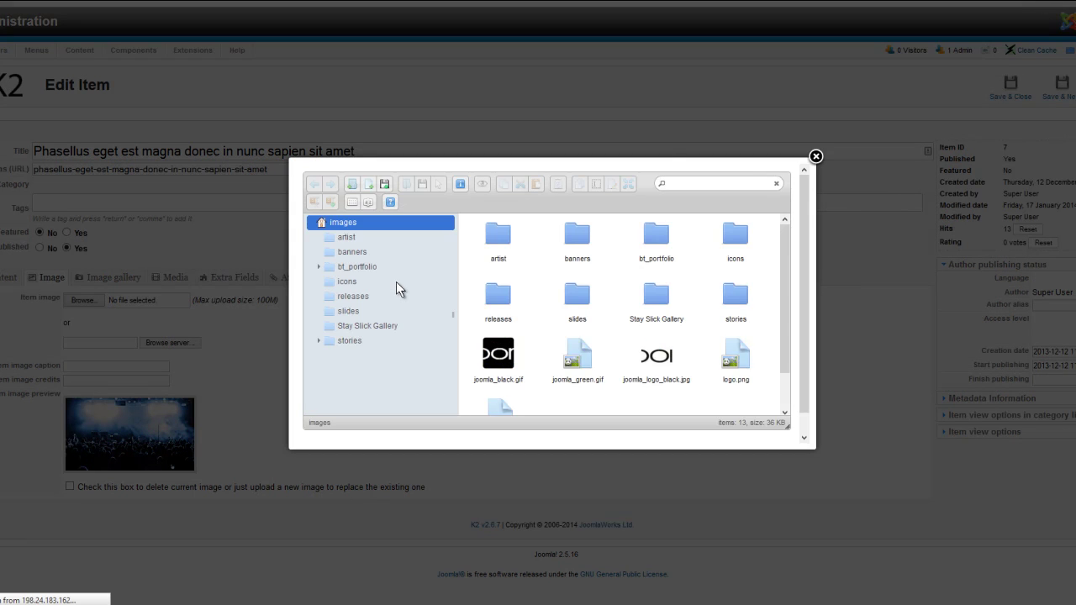
scroll(601, 318, down, 1)
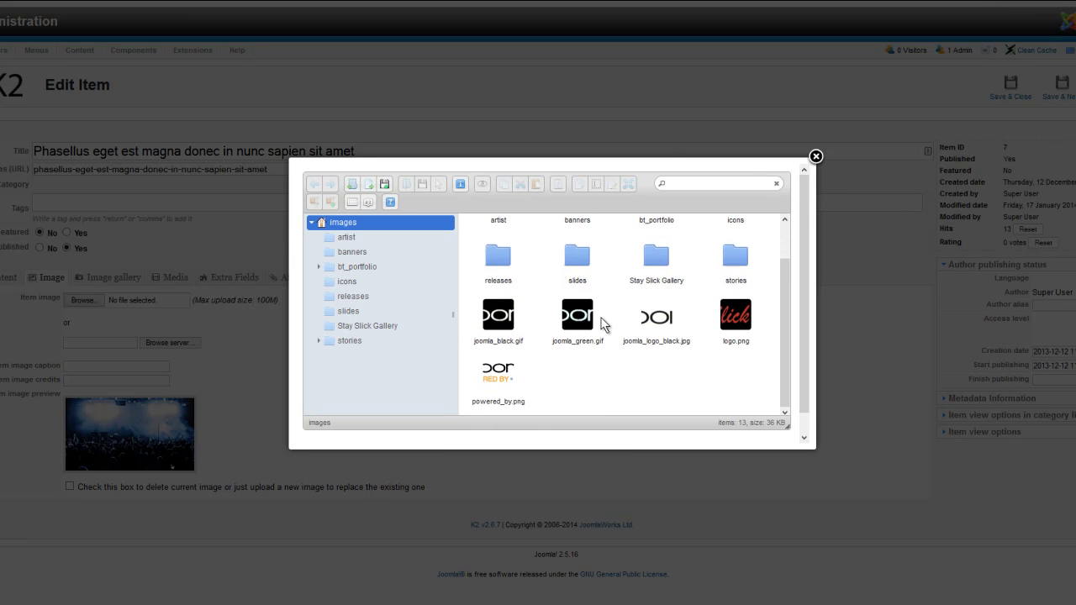
scroll(524, 384, down, 1)
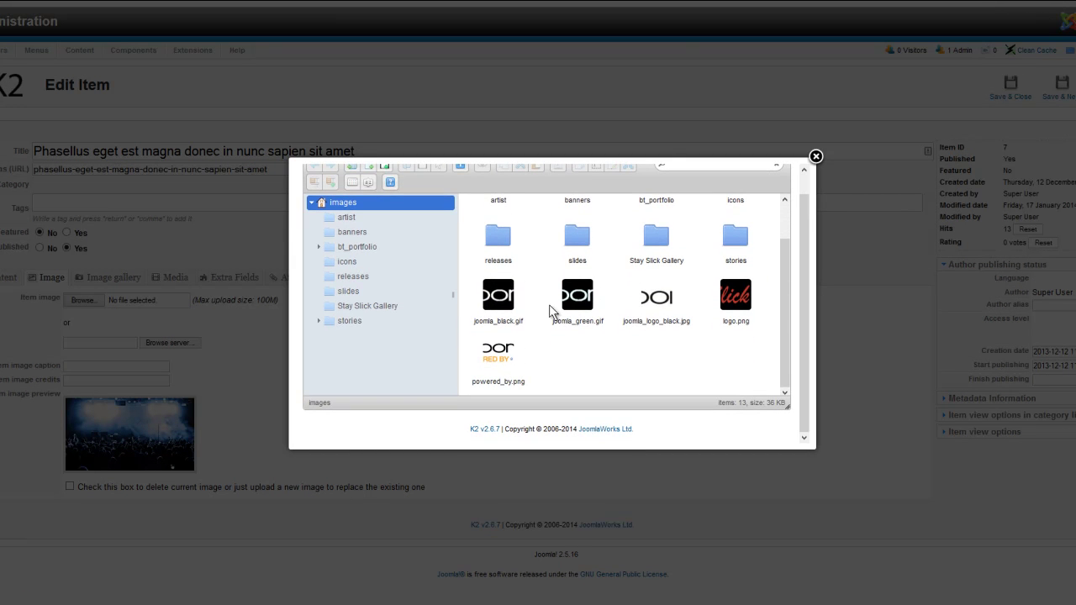
scroll(576, 320, up, 1)
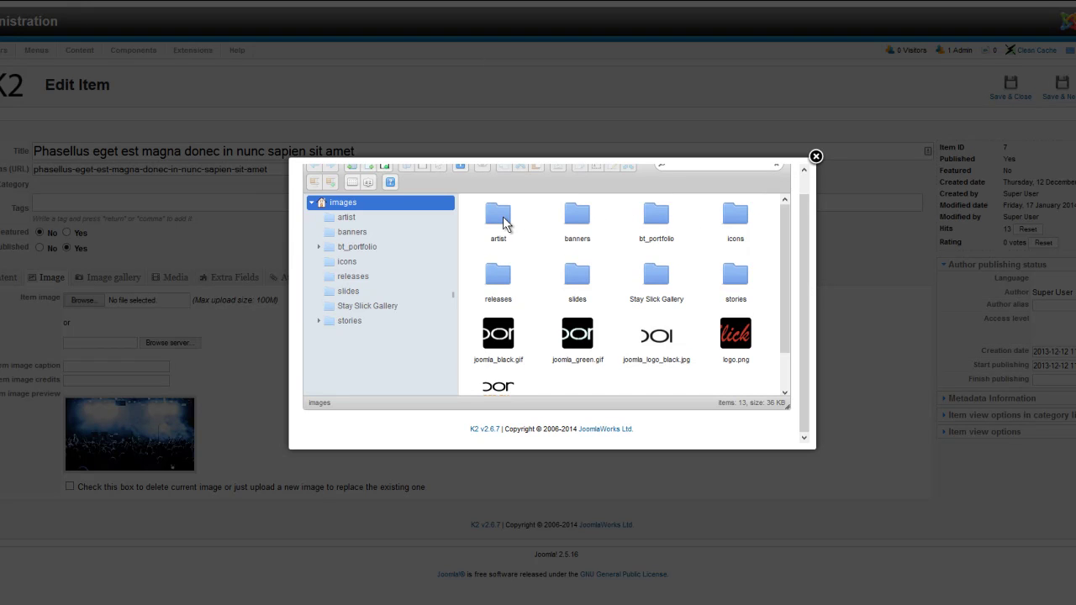
double_click(502, 217)
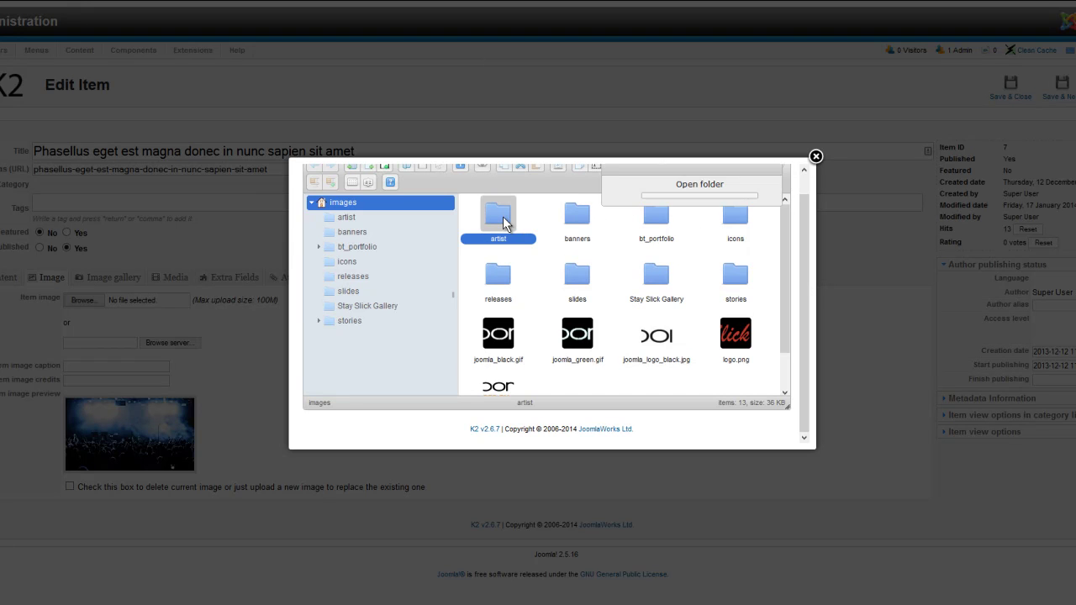
click(815, 156)
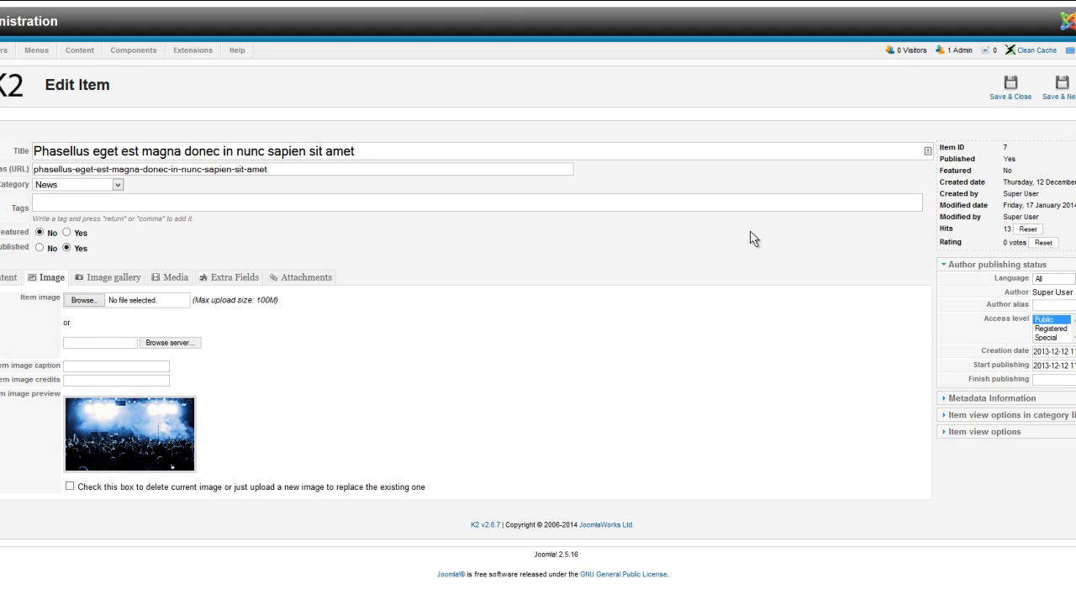
- View the item's image gallery, media, extra fields and attachments settings, and save and close the item
click(108, 278)
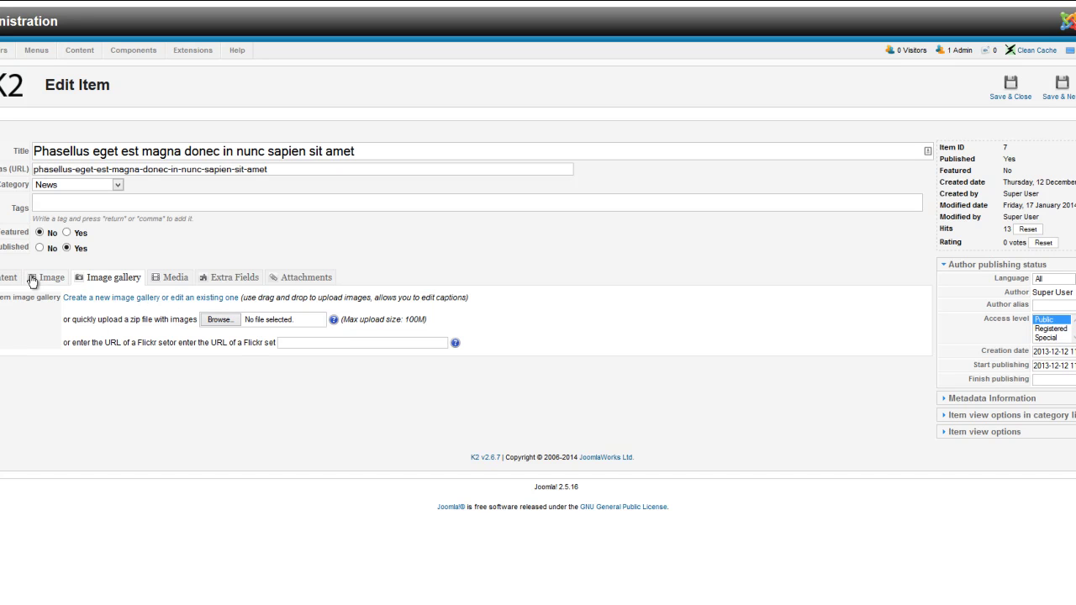
click(175, 279)
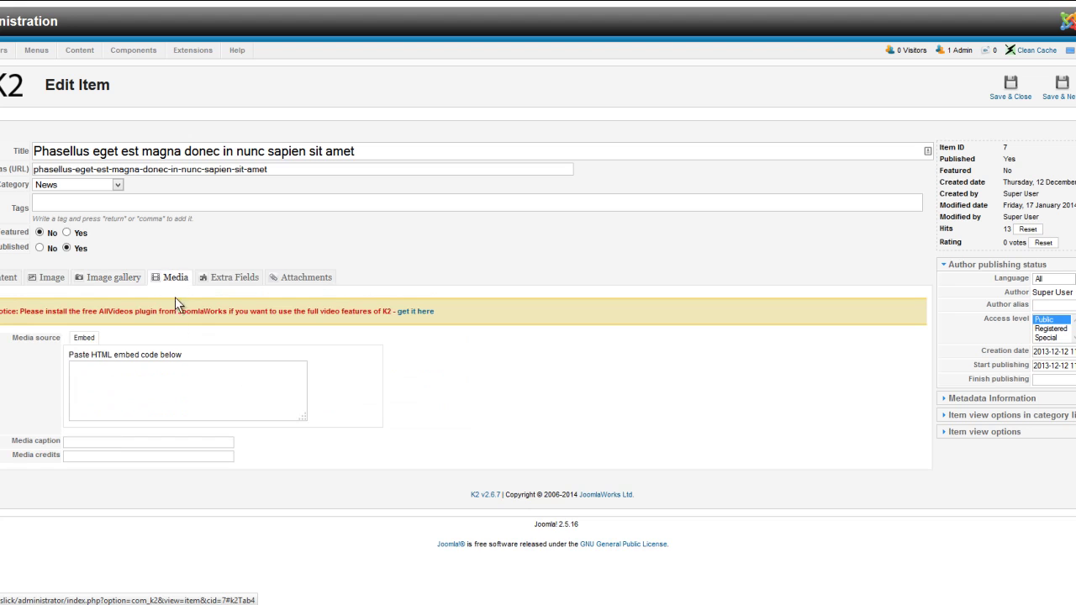
click(241, 281)
click(306, 281)
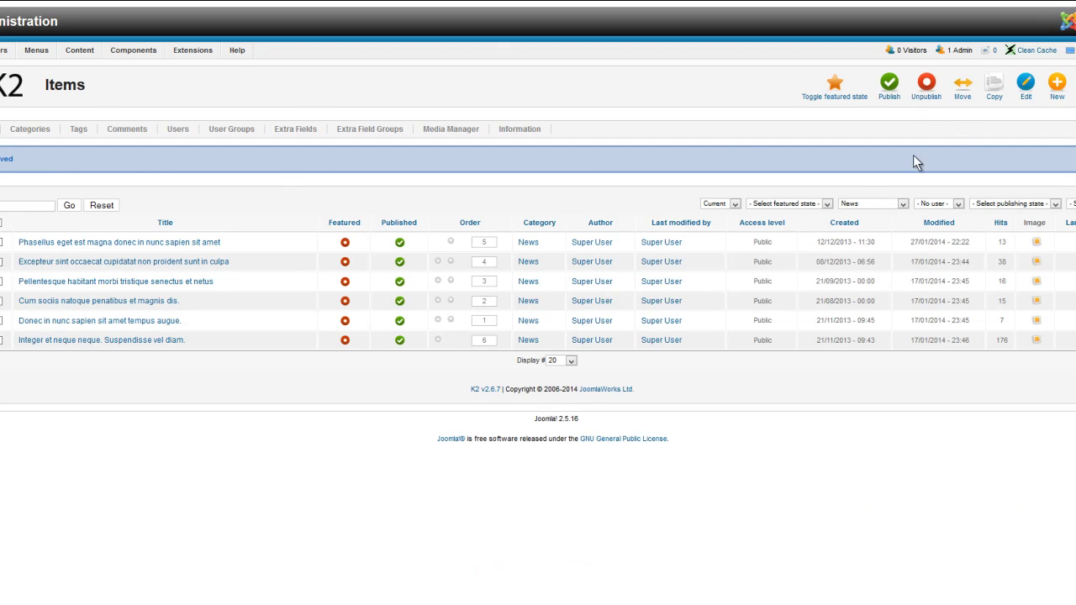
- Start a new K2 item, pick News as its category and revisit the category choices
click(1056, 93)
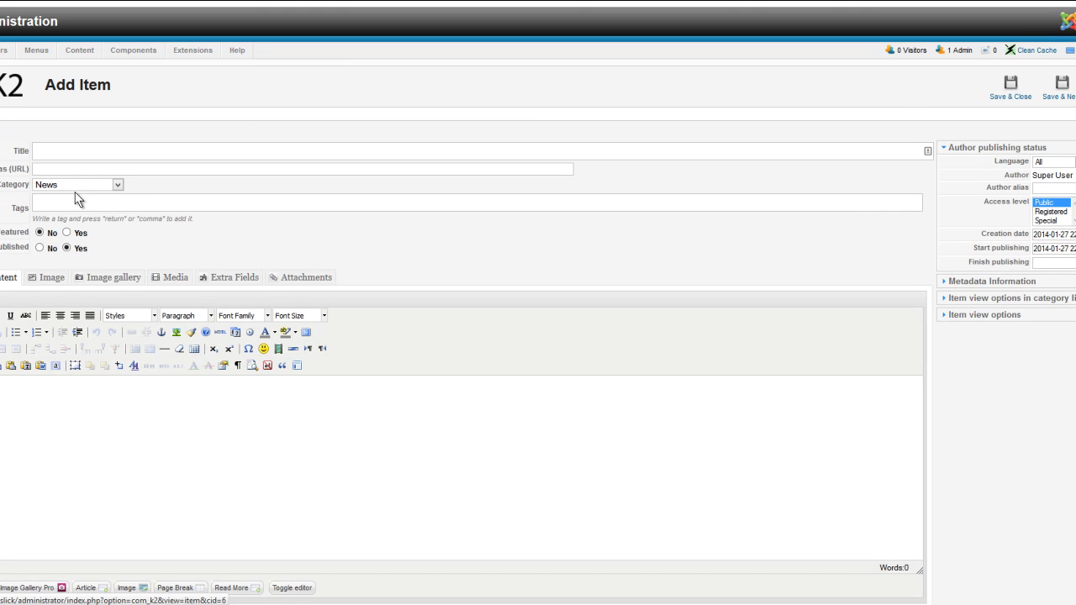
click(78, 186)
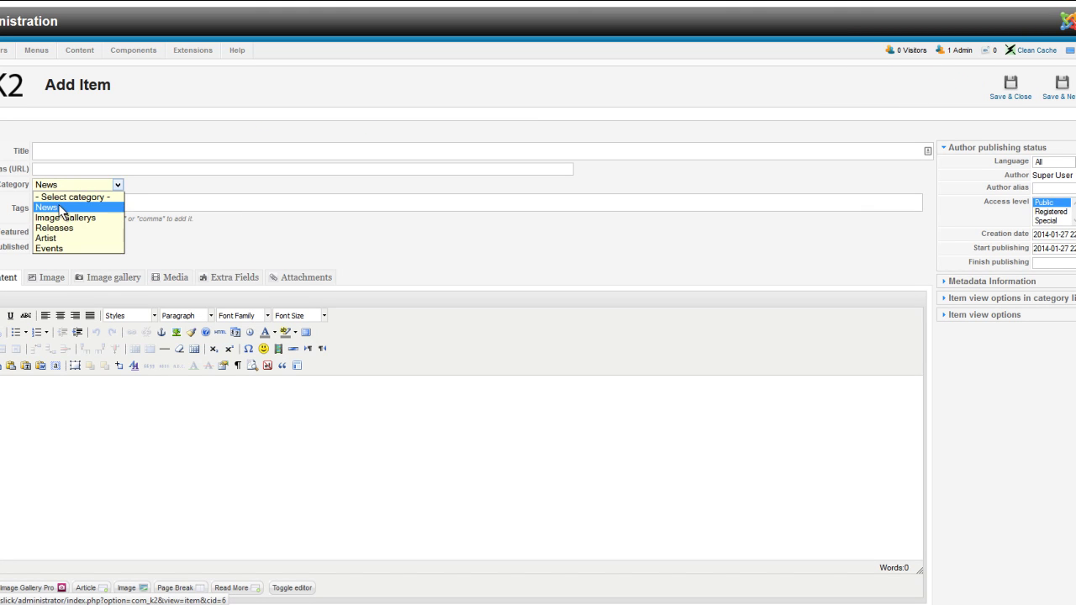
click(62, 208)
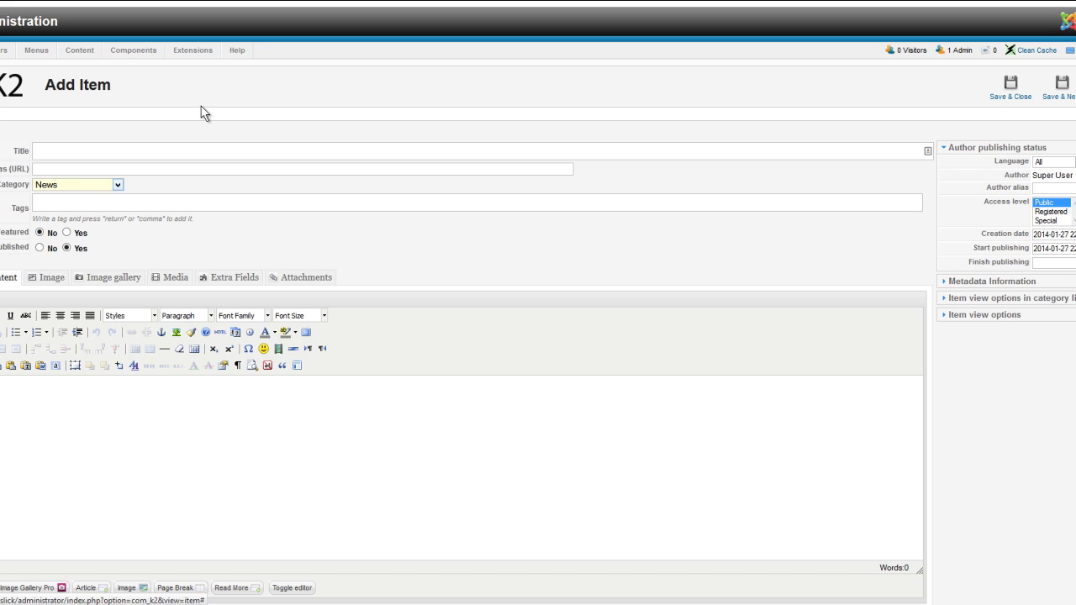
click(76, 185)
click(72, 197)
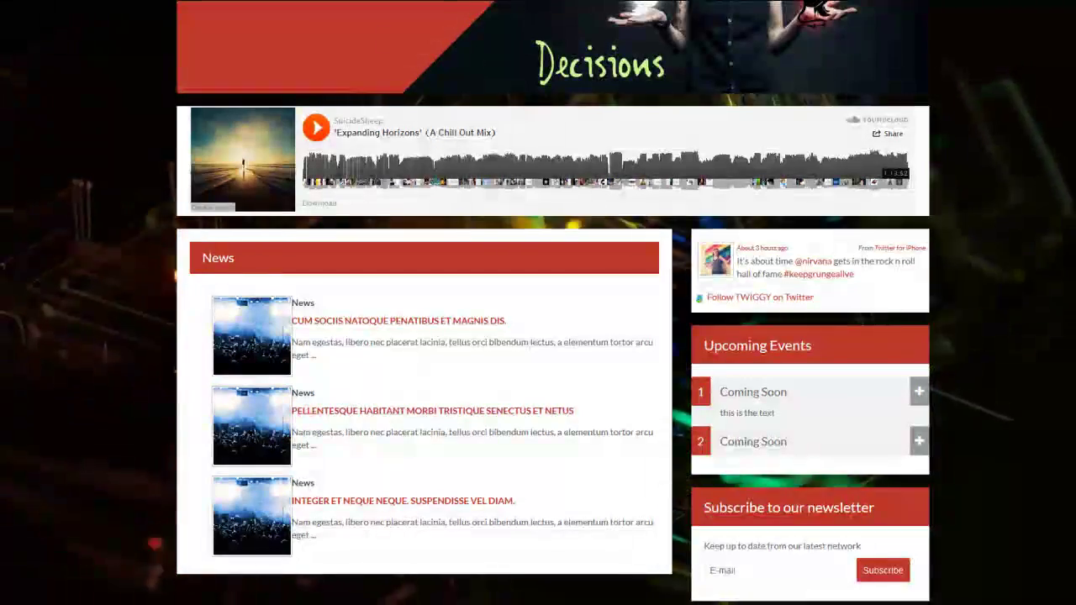
- Return to the site's homepage and examine the News section, the Upcoming Events module and the main menu
scroll(789, 251, down, 1)
scroll(789, 250, down, 1)
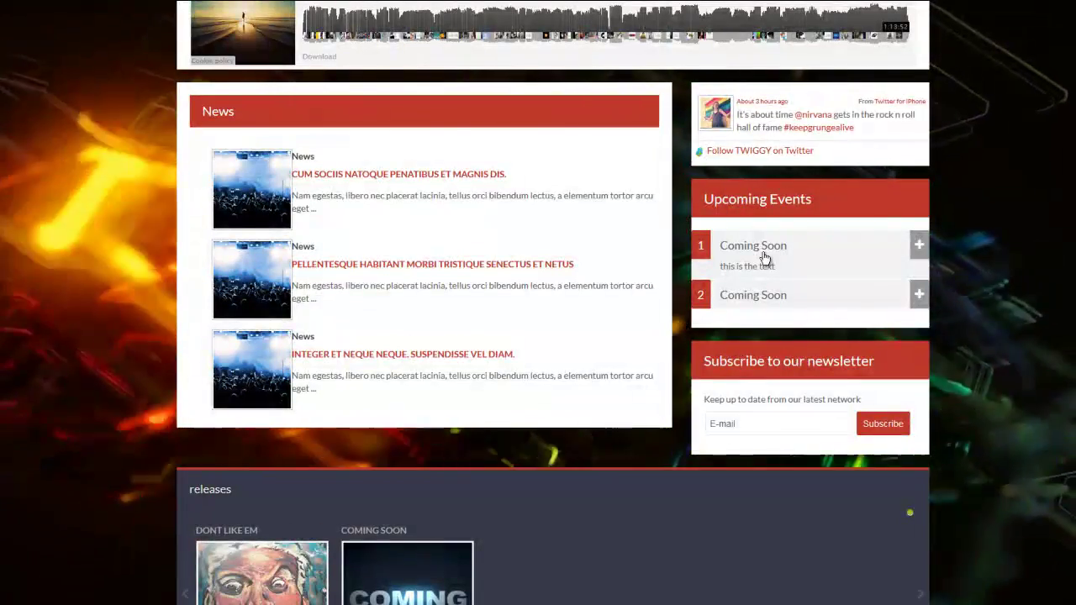
scroll(751, 276, up, 5)
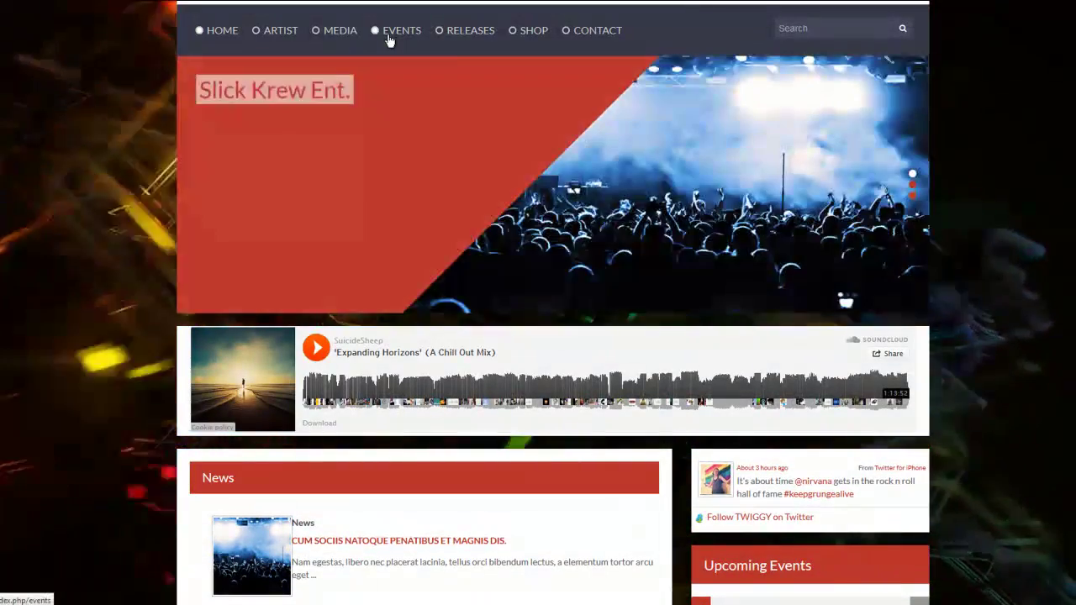
scroll(720, 370, down, 4)
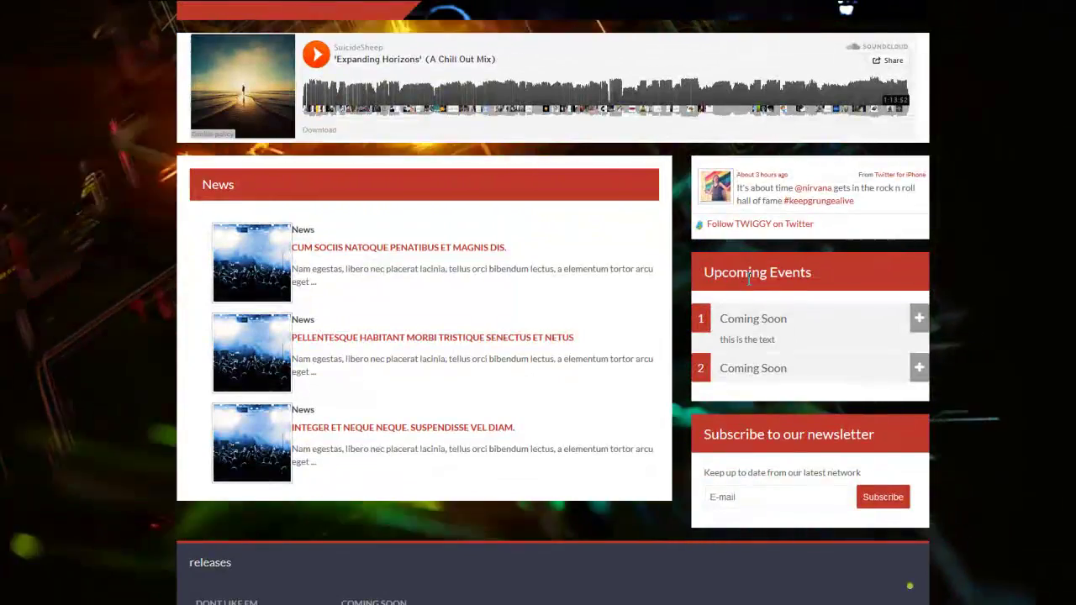
scroll(576, 168, up, 5)
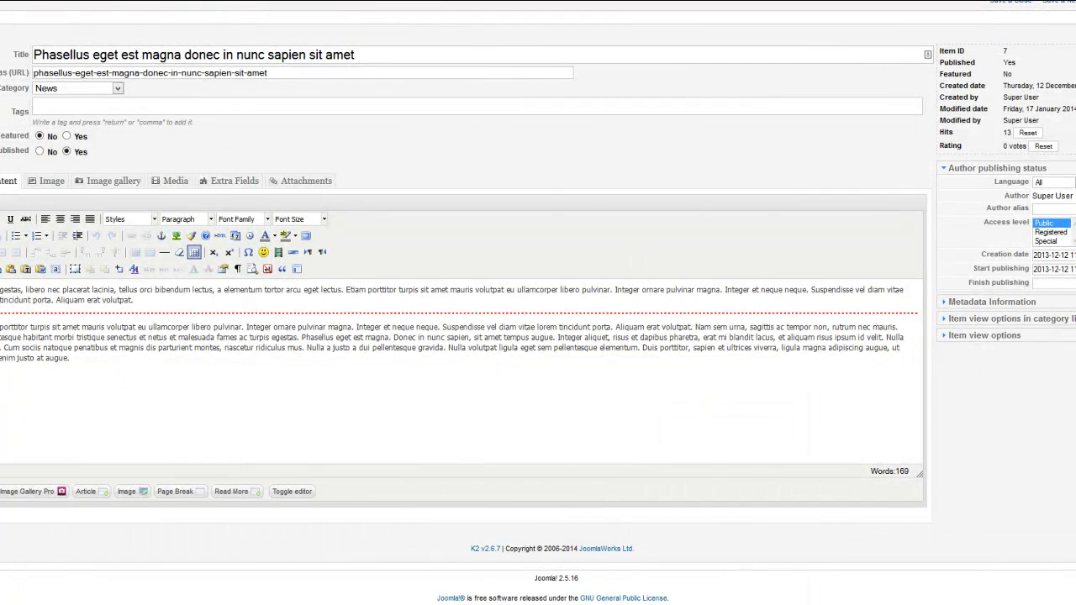
- Clear the News category filter from the K2 items list and open the Events item for editing
scroll(537, 303, up, 2)
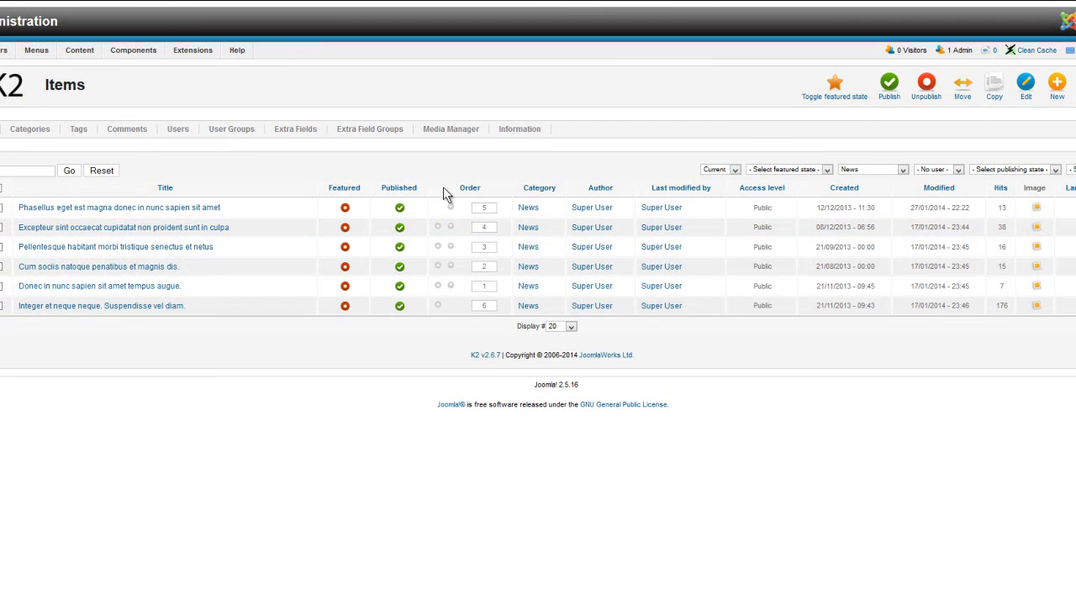
click(870, 168)
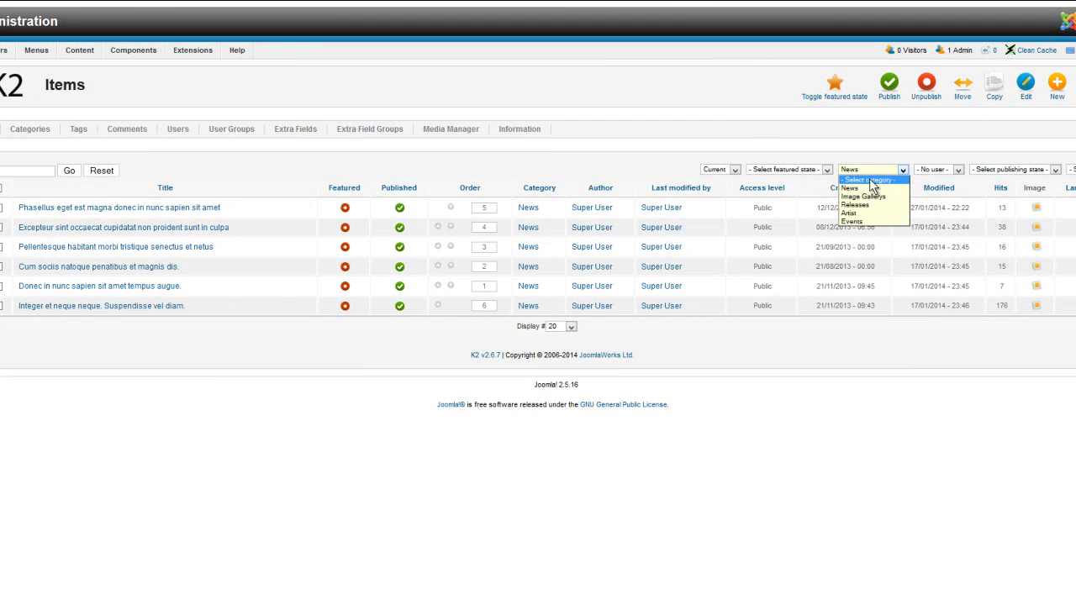
click(870, 177)
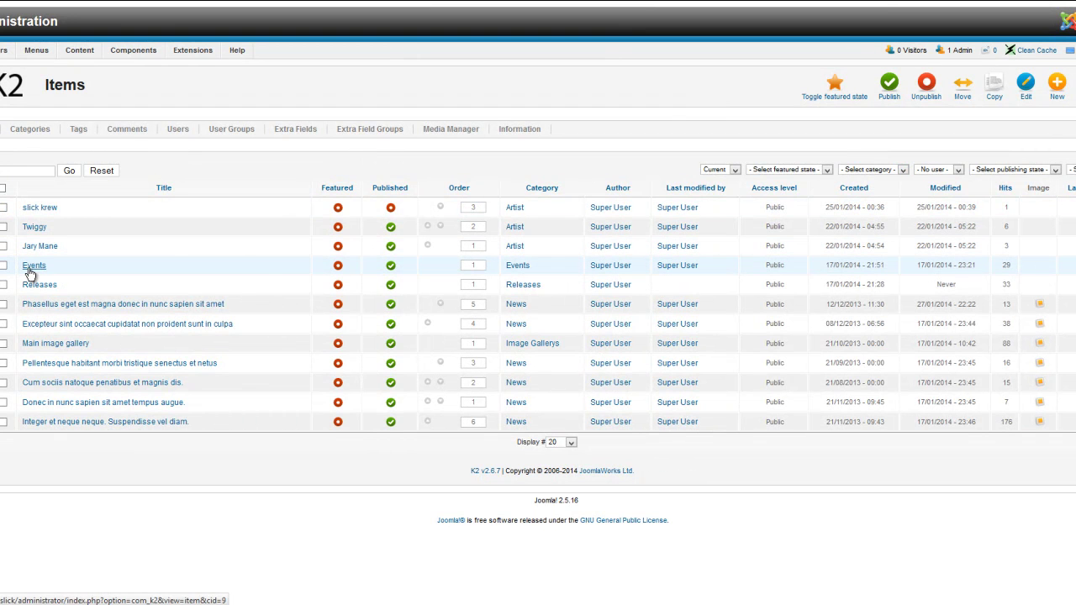
click(30, 267)
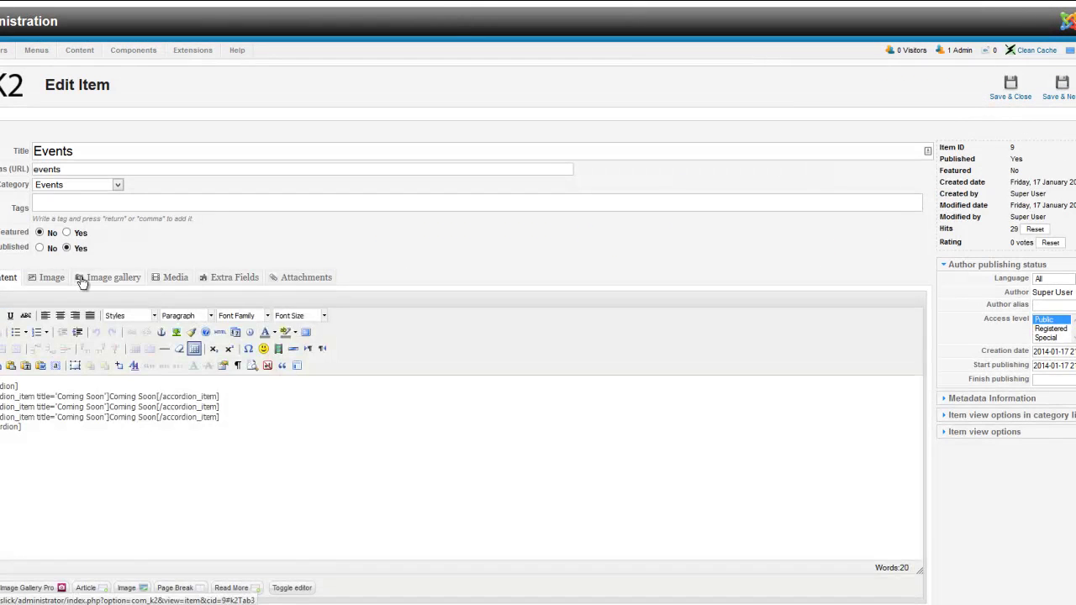
key(ctrl+a)
click(63, 439)
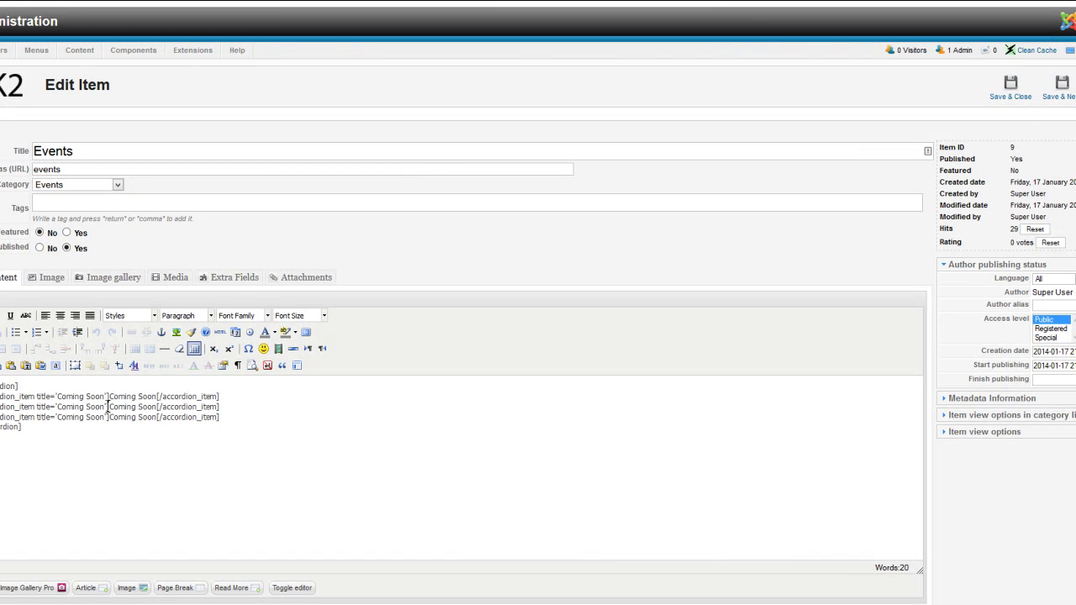
- Retitle the second and third accordion entries 'nov 1st' and 'Pink Band', and append ', dont miss it' to the second entry's text
drag(104, 407, 57, 412)
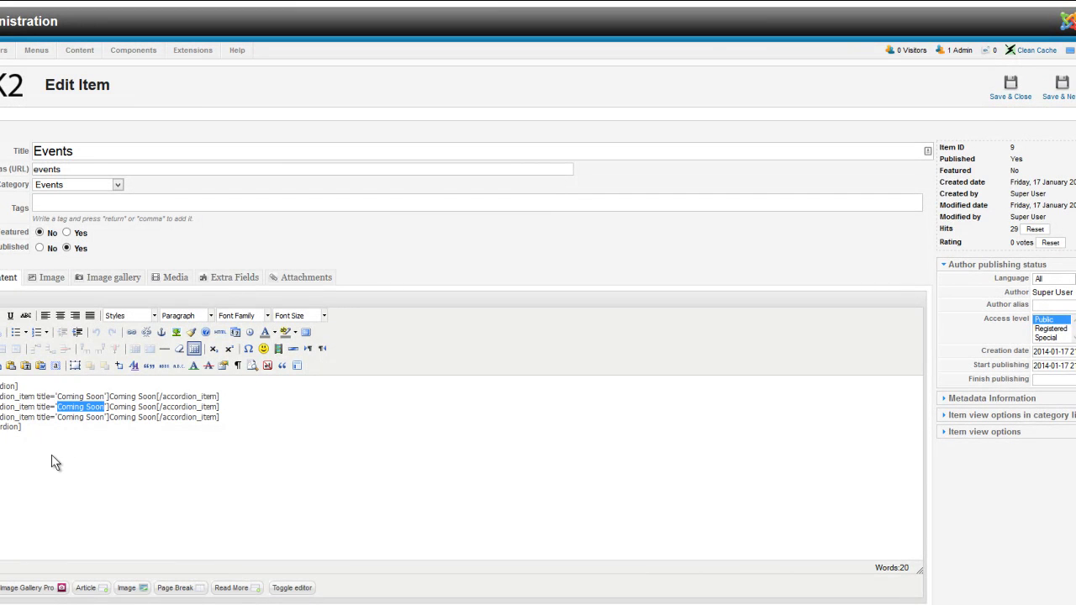
text(nov 1)
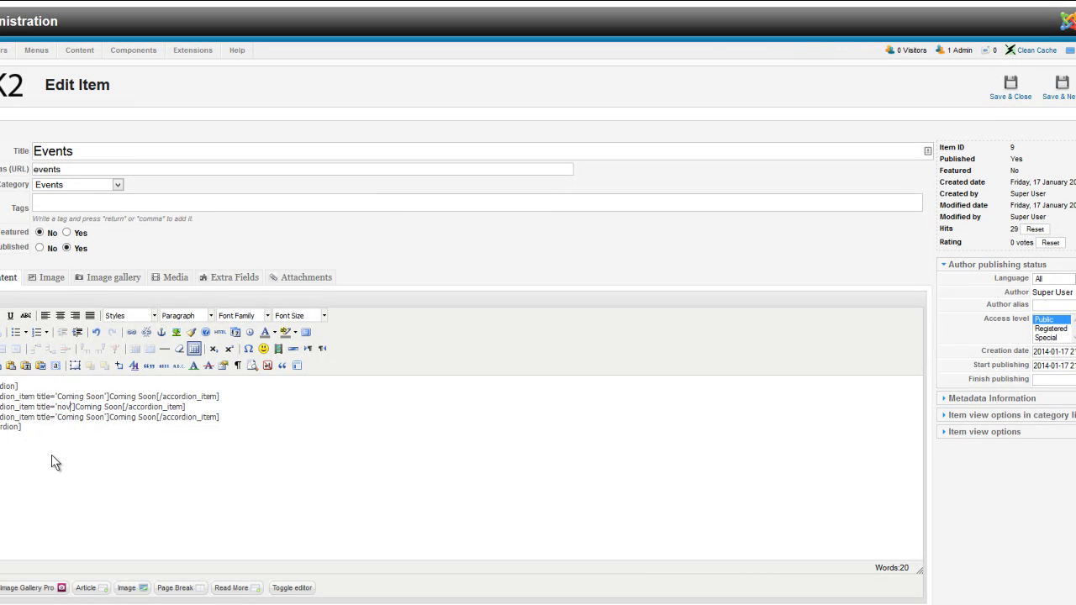
text(st)
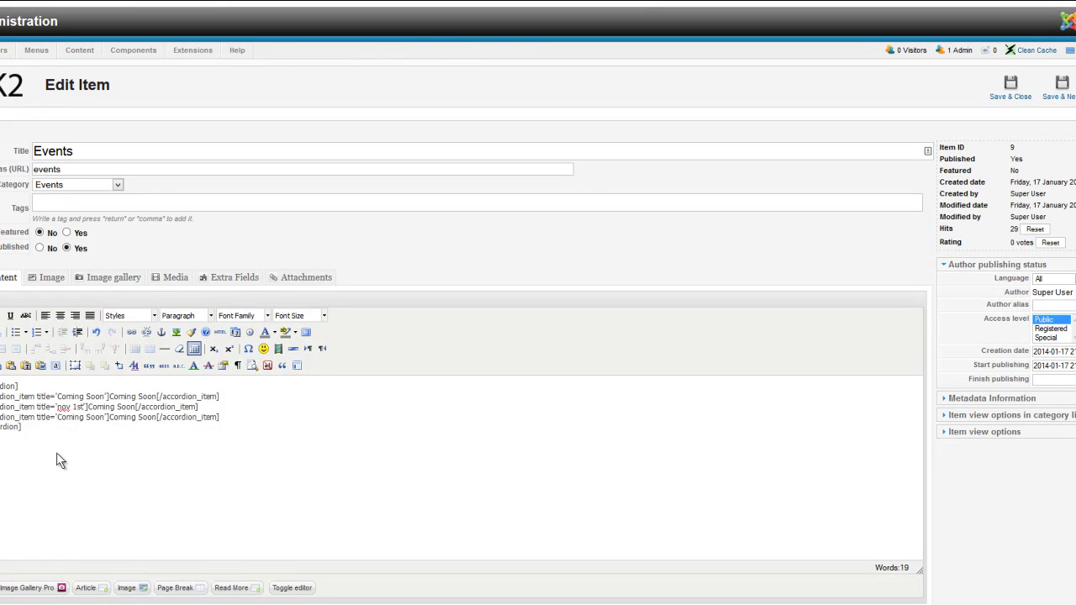
drag(105, 418, 61, 422)
text(Pink F)
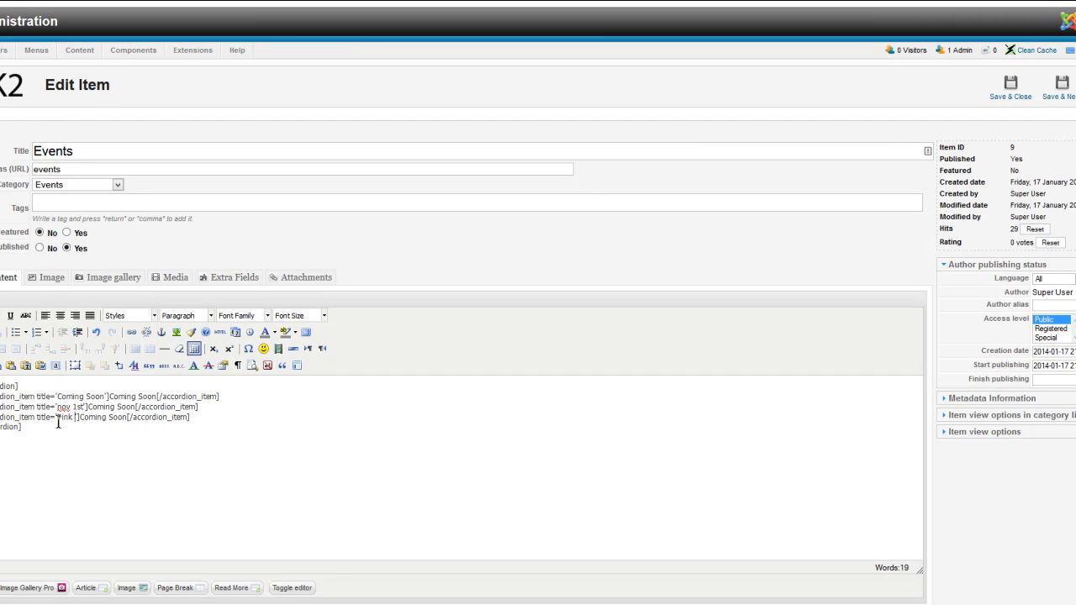
key(BackSpace)
text(Band)
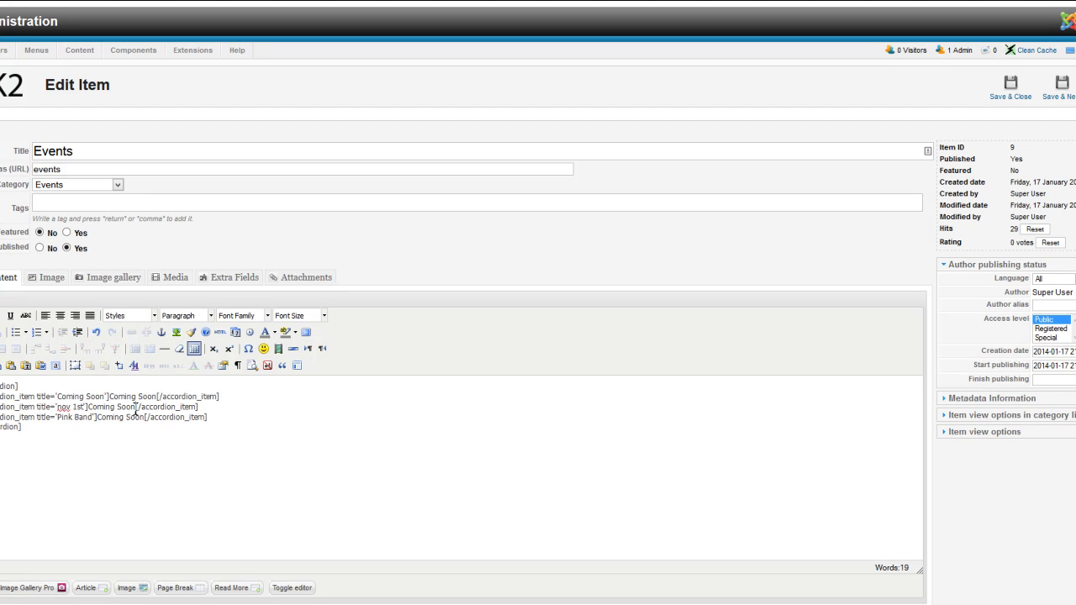
text(dont miss i)
text(t)
- Append ', the long awaited launch of this band, looking forward' to the Pink Band entry's text
text(, )
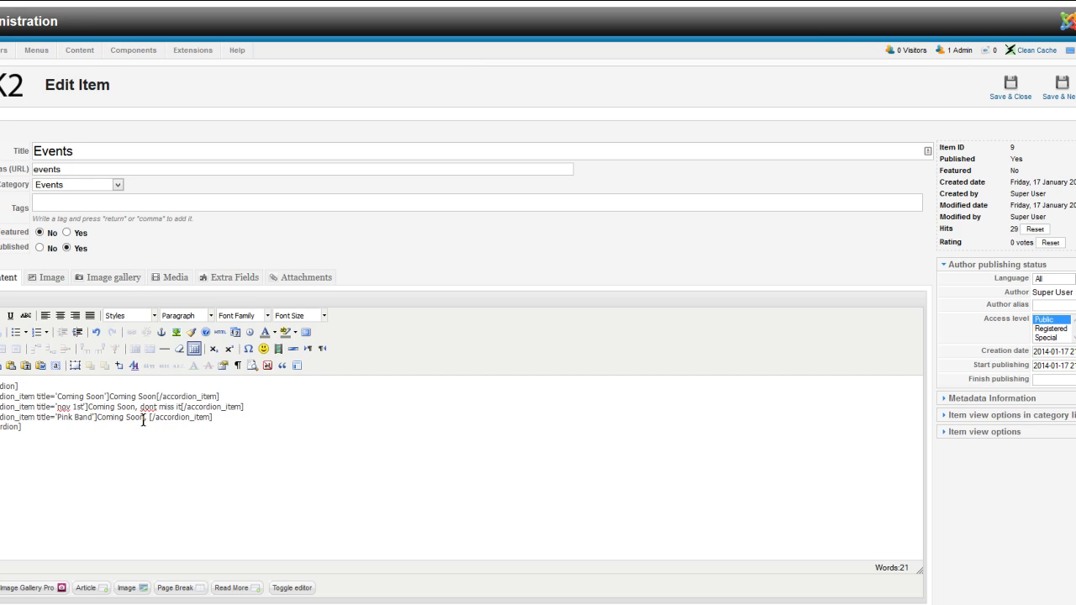
text(the l)
text(ong await)
text(ed )
text(launch of htis b)
key(BackSpace)
key(BackSpace)
key(BackSpace)
key(BackSpace)
key(BackSpace)
key(BackSpace)
text(t)
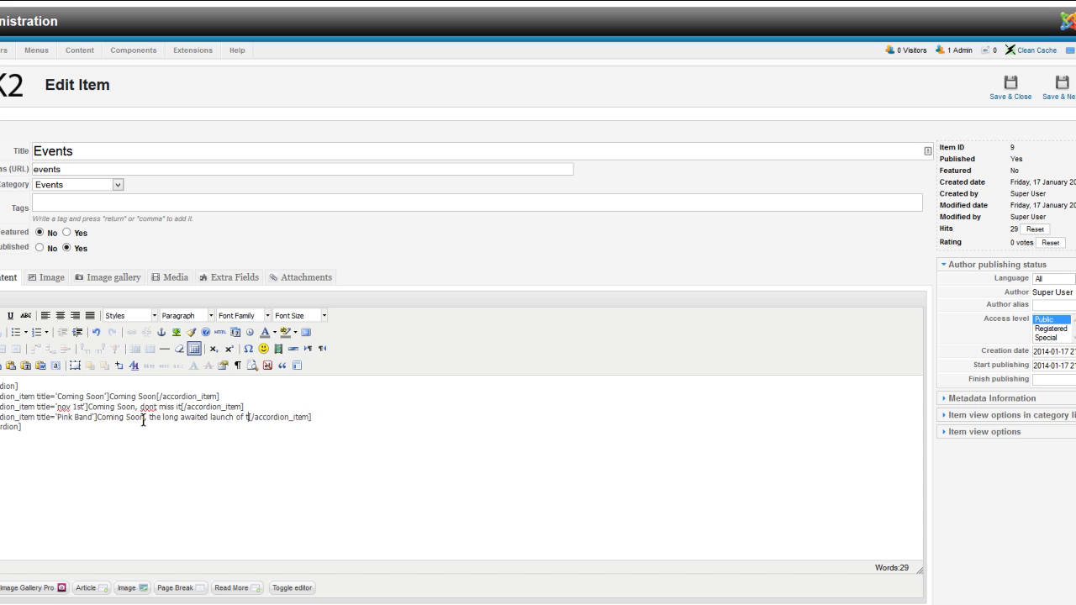
text(his band bla)
key(BackSpace)
key(BackSpace)
key(BackSpace)
key(BackSpace)
text(, looking forward)
- Duplicate the complete Pink Band accordion entry on a new line directly below it
drag(414, 422, 2, 417)
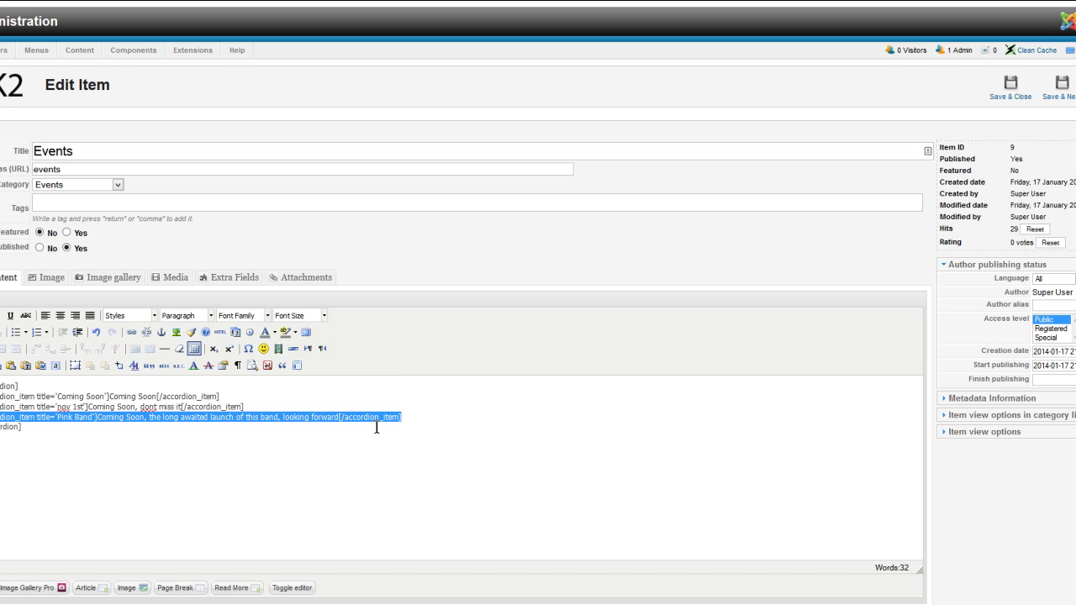
click(412, 419)
key(Return)
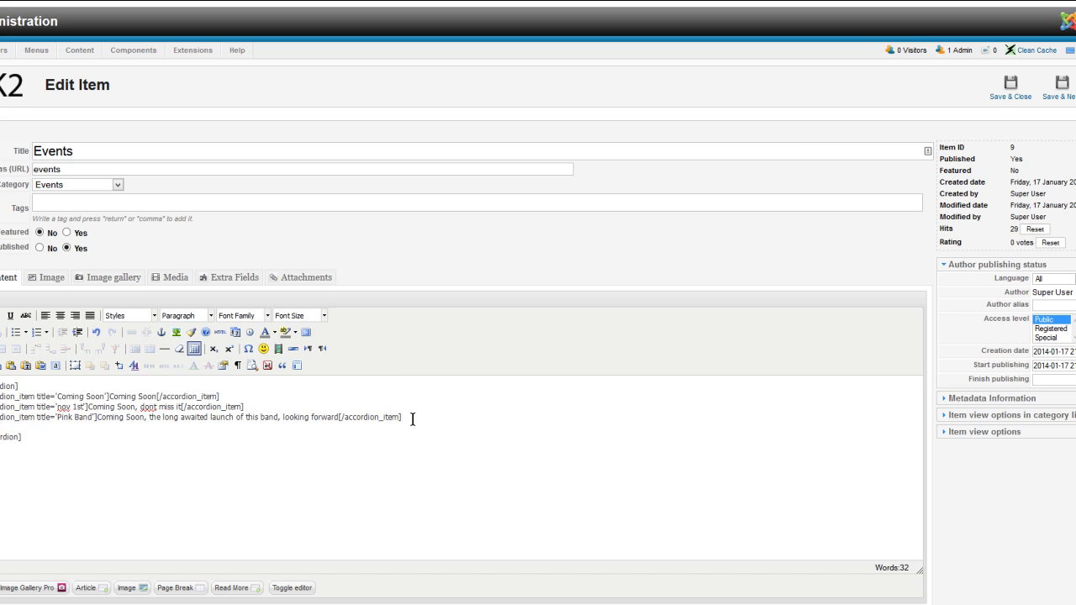
text([accordion_item title='Pink Band']Coming Soon, the long awaited launch of this band, looking forward[/accordion_item])
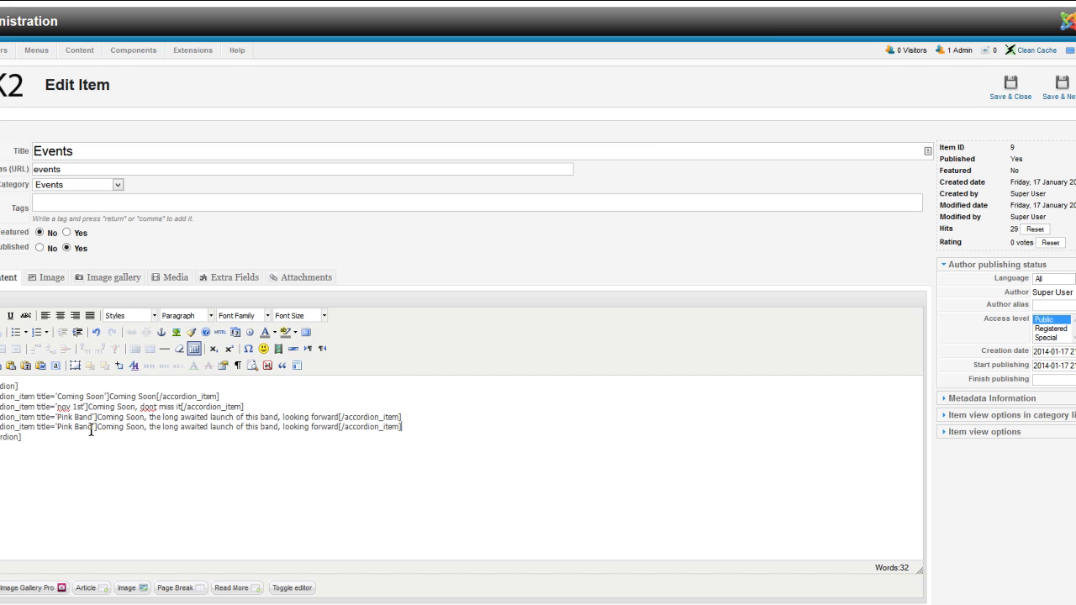
- Retitle the duplicated accordion entry 'Green Band' and replace its text with 'this is different text'
drag(72, 429, 59, 432)
text(Green)
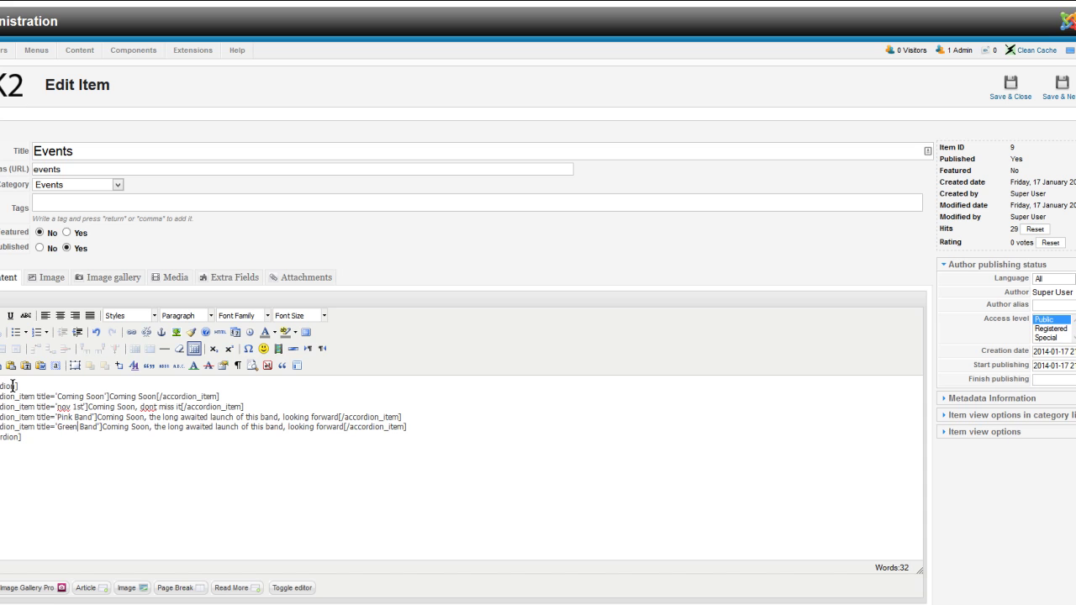
drag(109, 427, 343, 432)
text(this is differ)
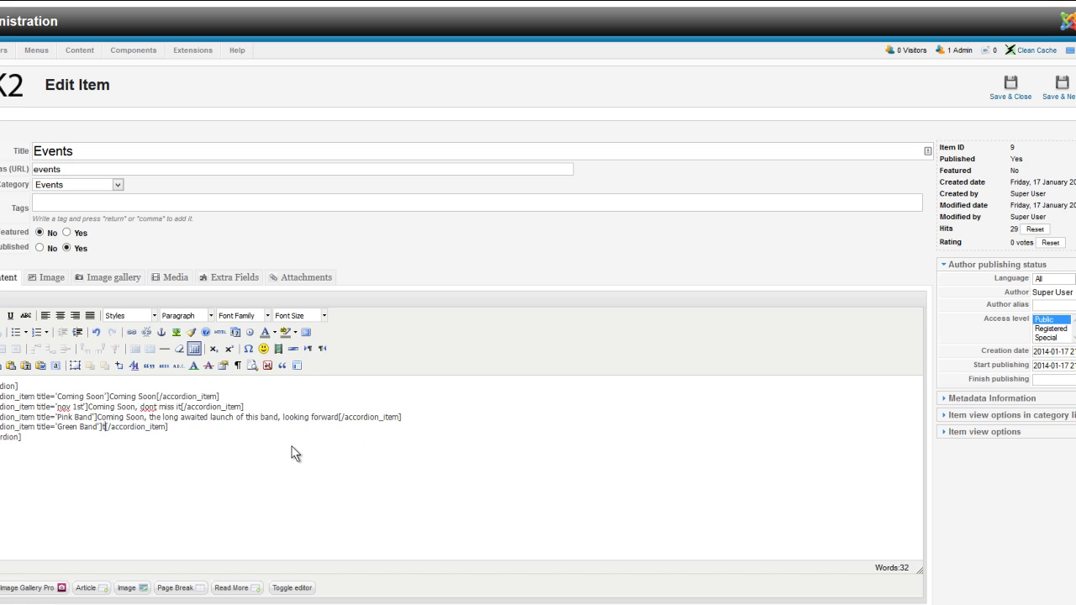
text(ent text)
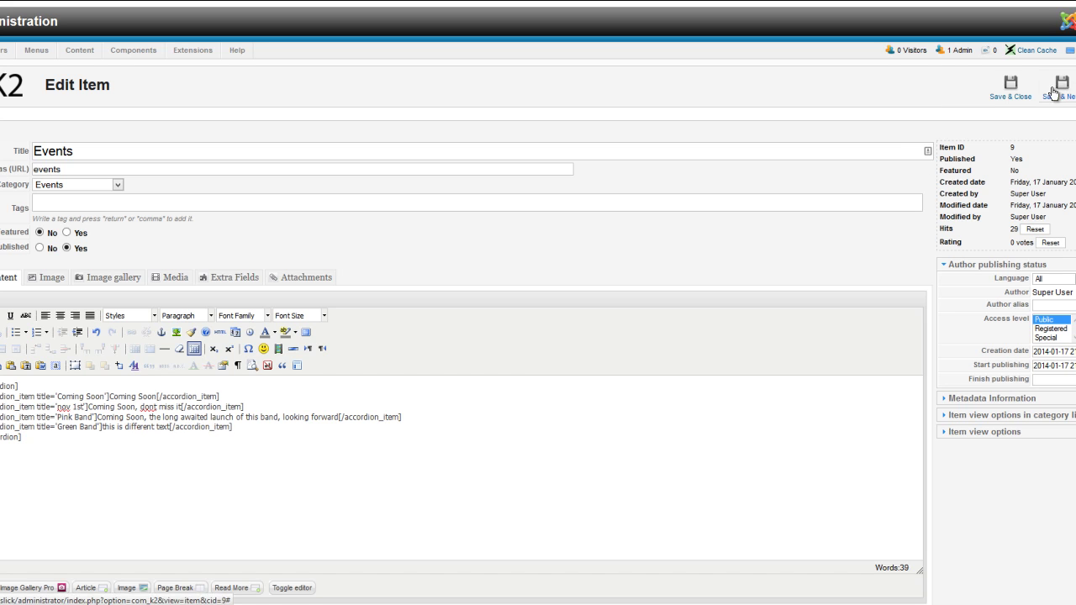
- Copy the item's entire accordion code, save and close the Events item, and return to the browser's administration window
key(ctrl+a)
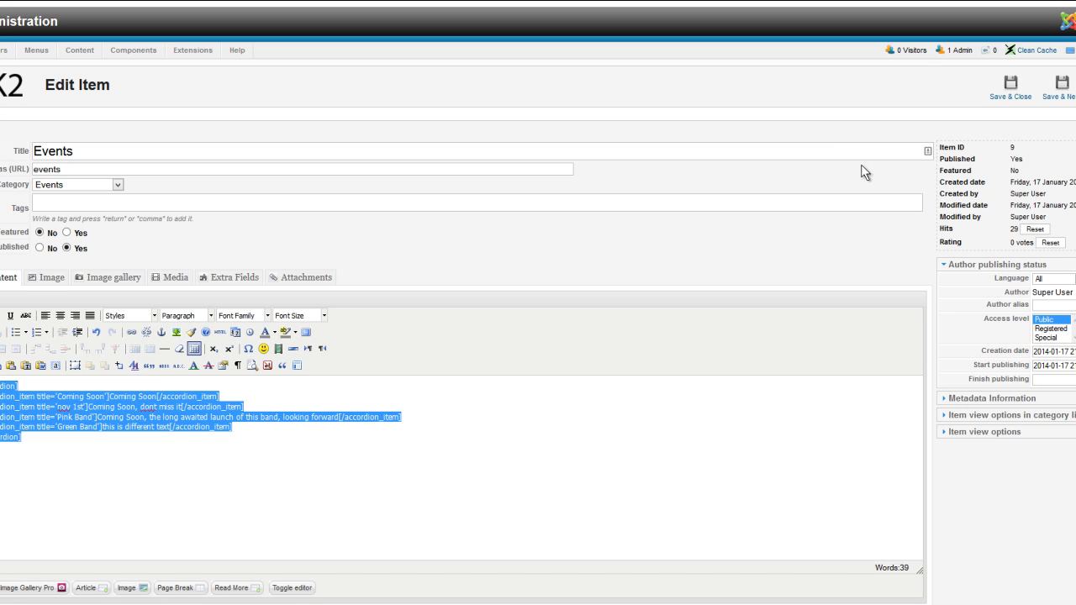
click(1001, 80)
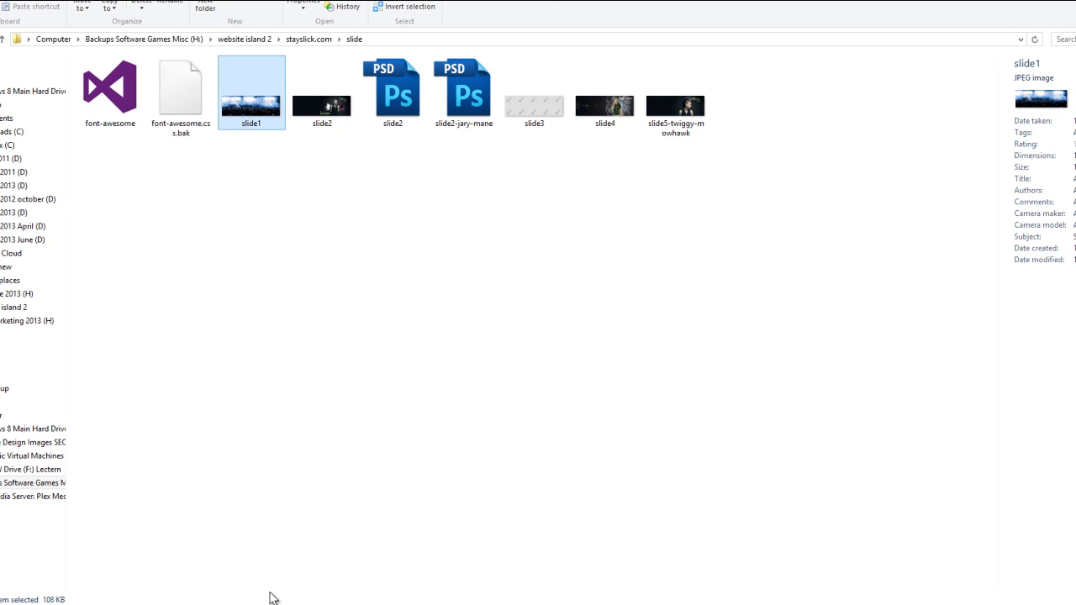
click(77, 603)
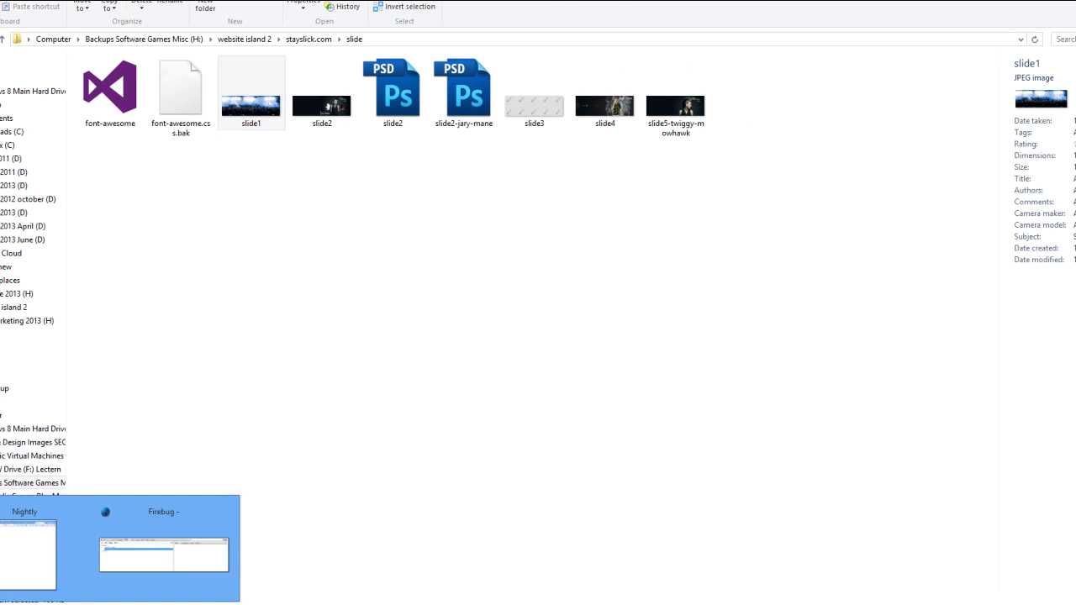
click(44, 598)
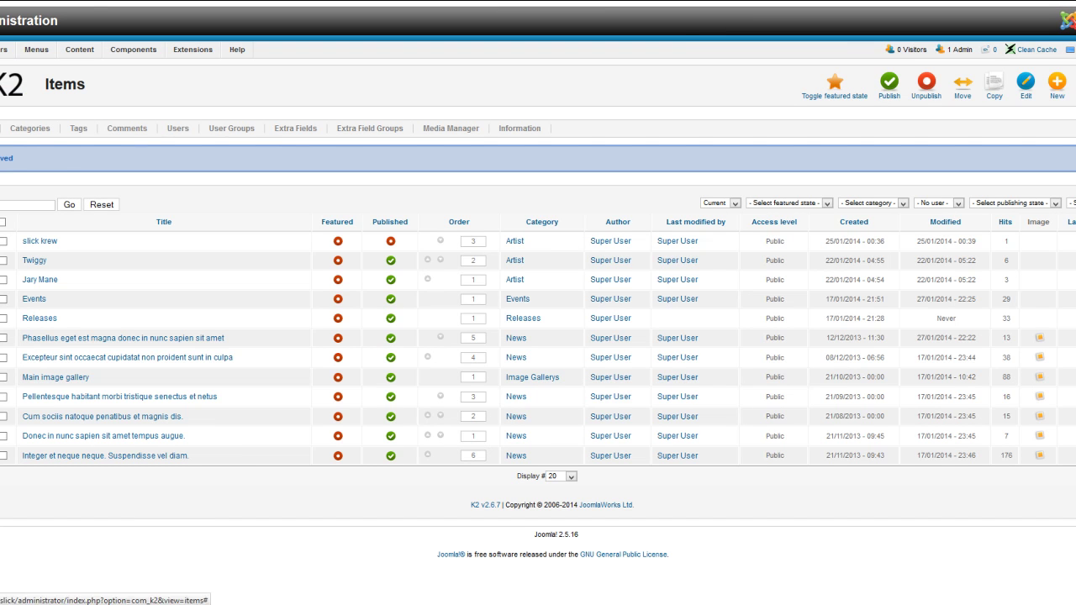
- Open the Upcoming Events module, replace its custom output with the copied accordion code and save the module
click(1070, 50)
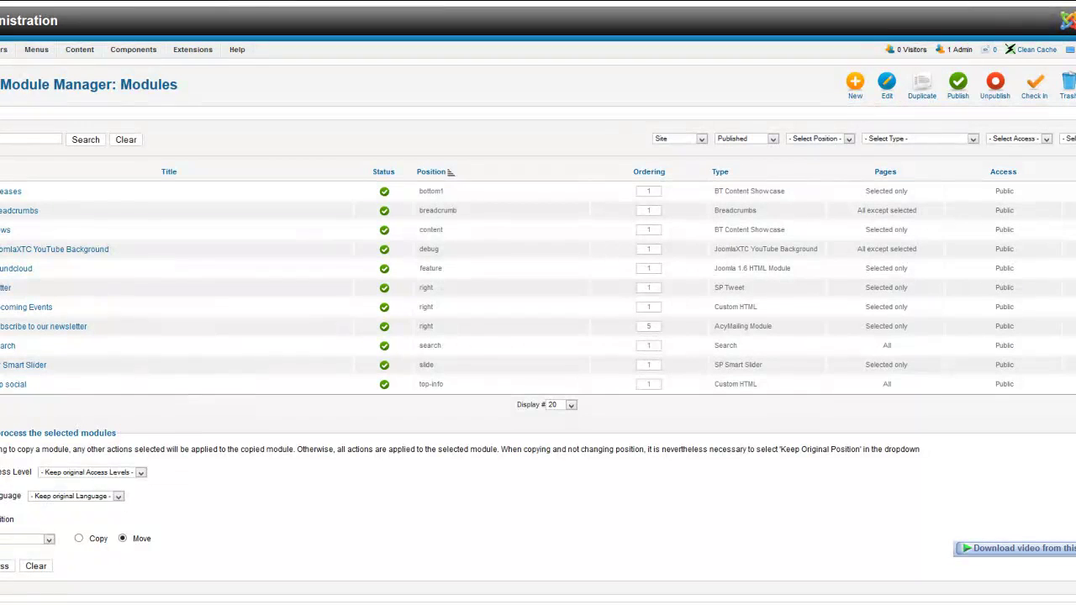
mouse_move(78, 87)
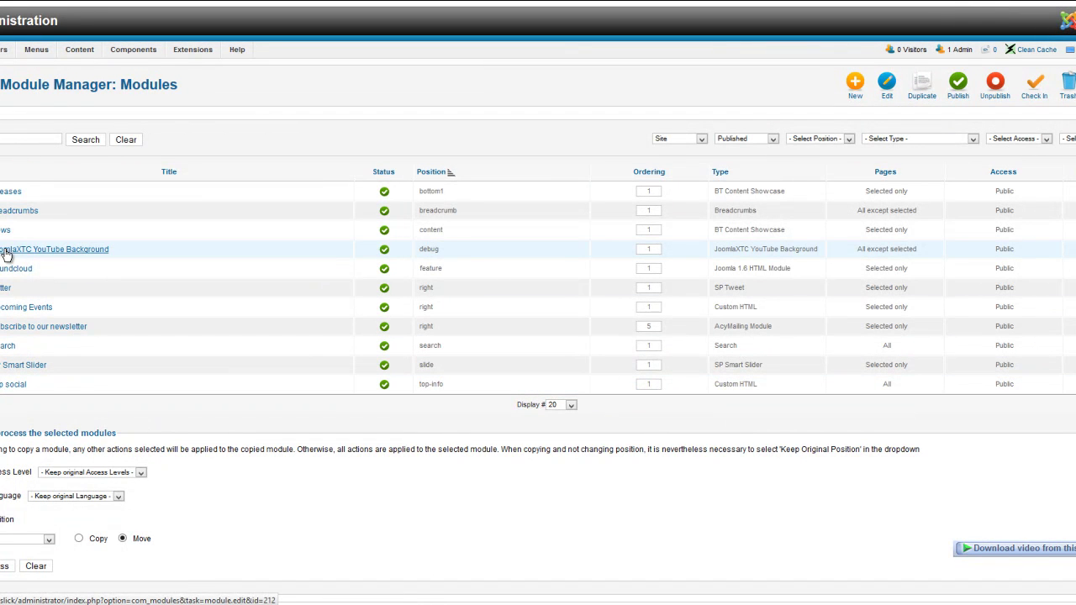
click(4, 309)
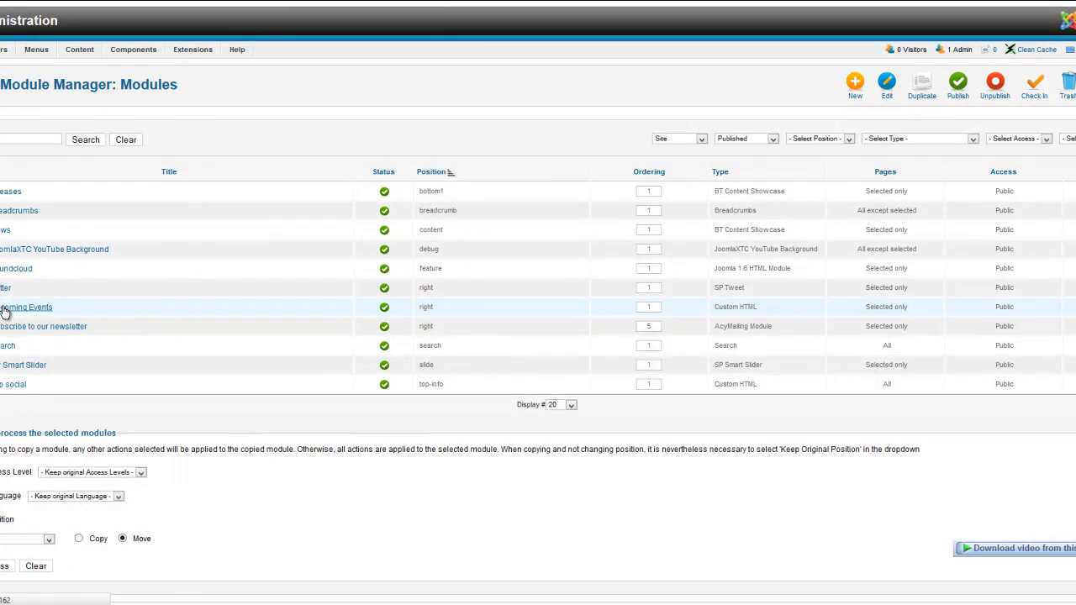
scroll(34, 430, down, 3)
drag(48, 376, 2, 343)
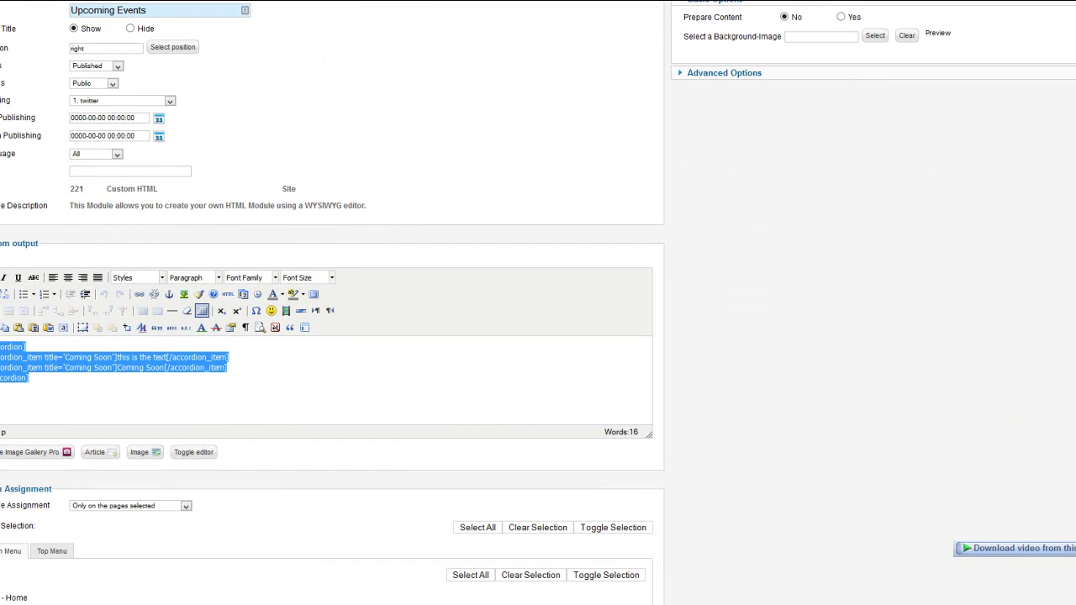
text(cordion] cordion_item title='Coming Soon']Coming Soon[/accordion_item] cordion_item title='nov 1st']Coming Soon, dont miss it[/accordion_item] cordion_item title='Pink Band']Coming Soon, the long awaited launch of this band, looking forward[/accordion_item] cordion_item title='Green Band']this is different text[/accordion_item] cordion])
scroll(1018, 338, up, 3)
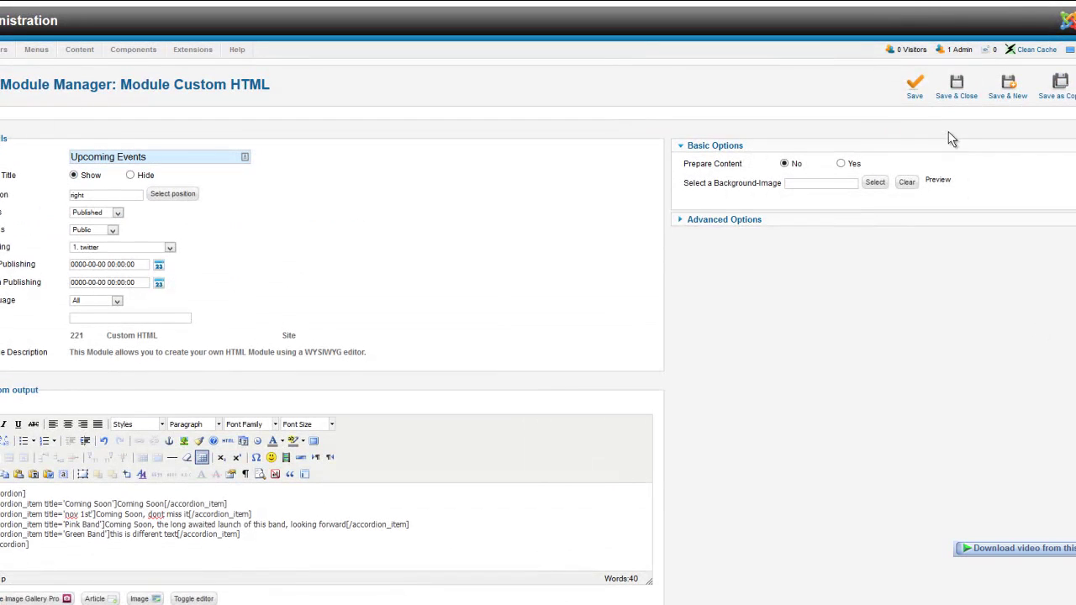
click(914, 86)
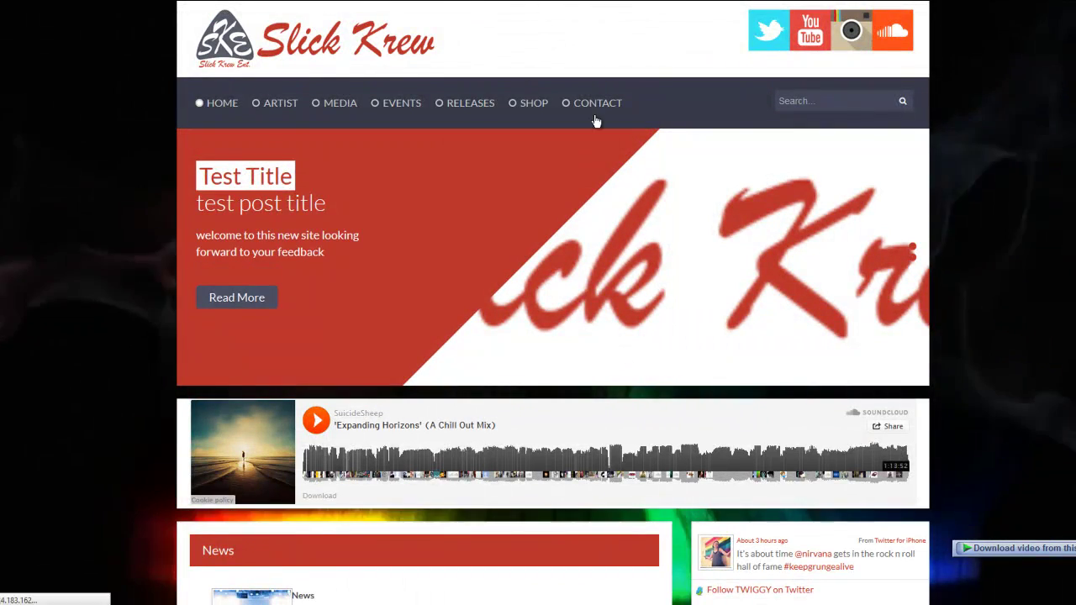
- Check the Upcoming Events module on the site's homepage by expanding the nov 1st, Pink Band and Green Band entries
scroll(847, 257, down, 3)
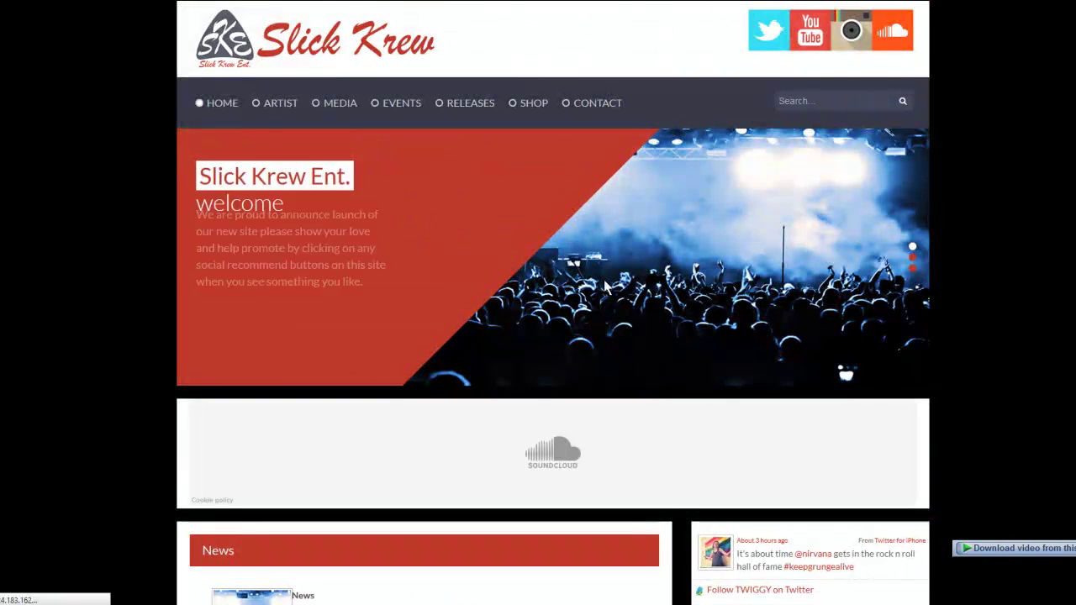
scroll(516, 274, down, 6)
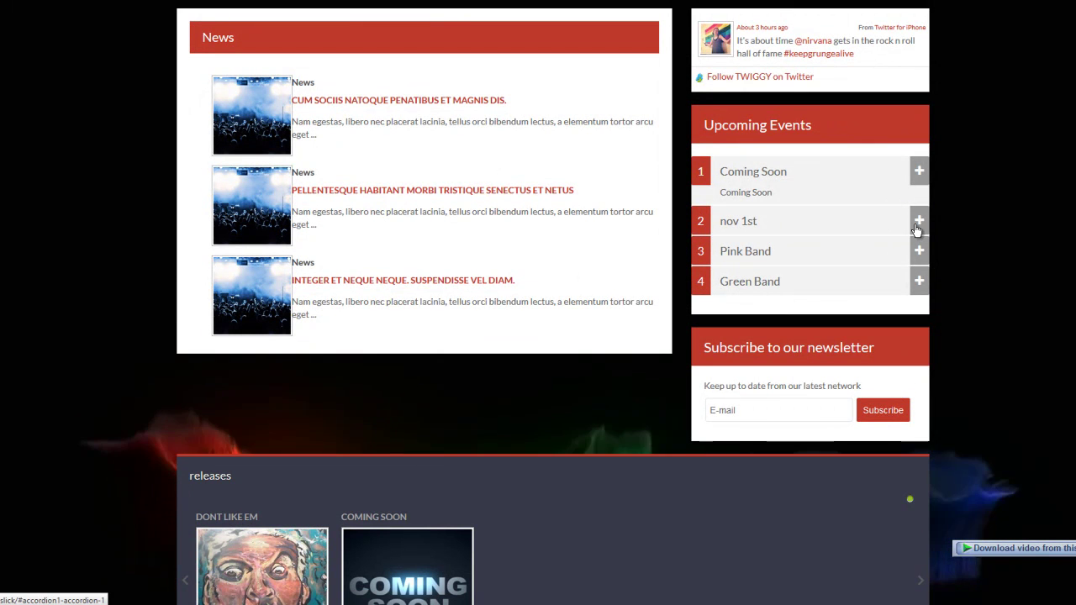
click(917, 221)
click(918, 251)
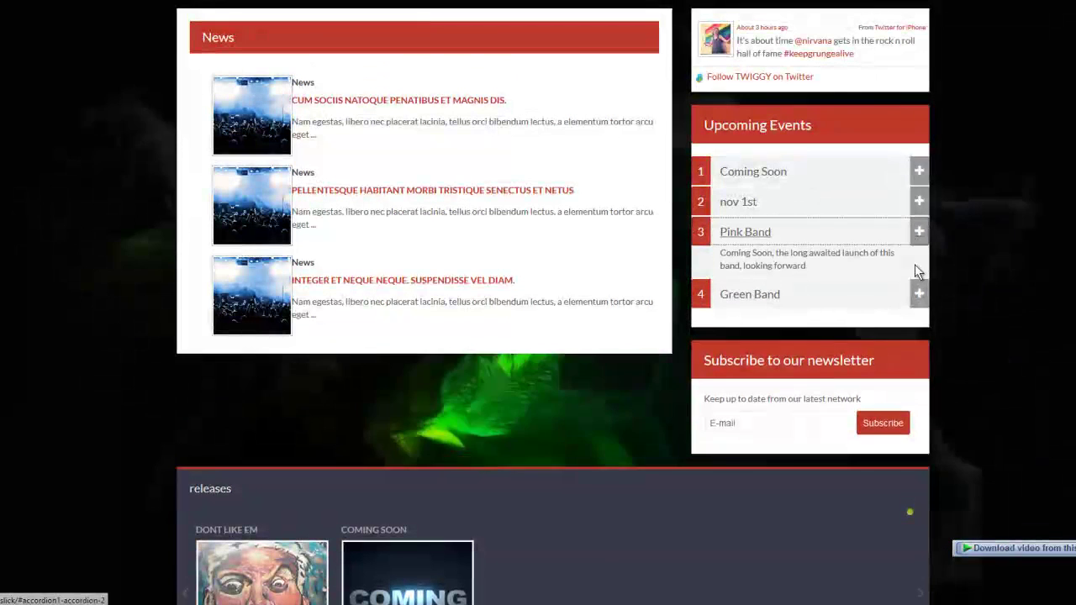
click(917, 293)
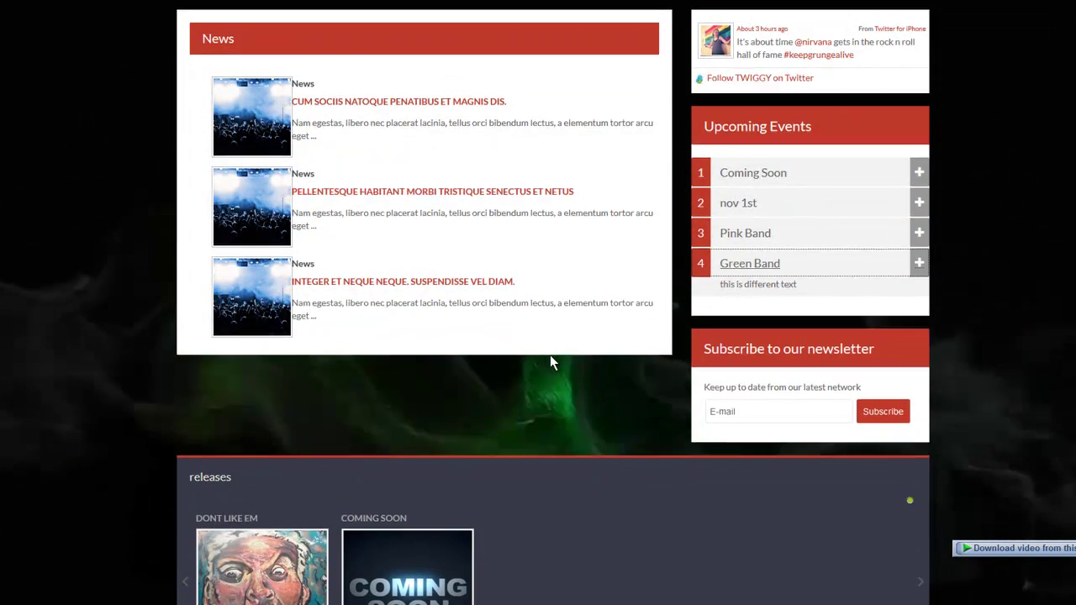
- Open the site's Events page from the main menu and check its accordion entries
scroll(550, 362, up, 5)
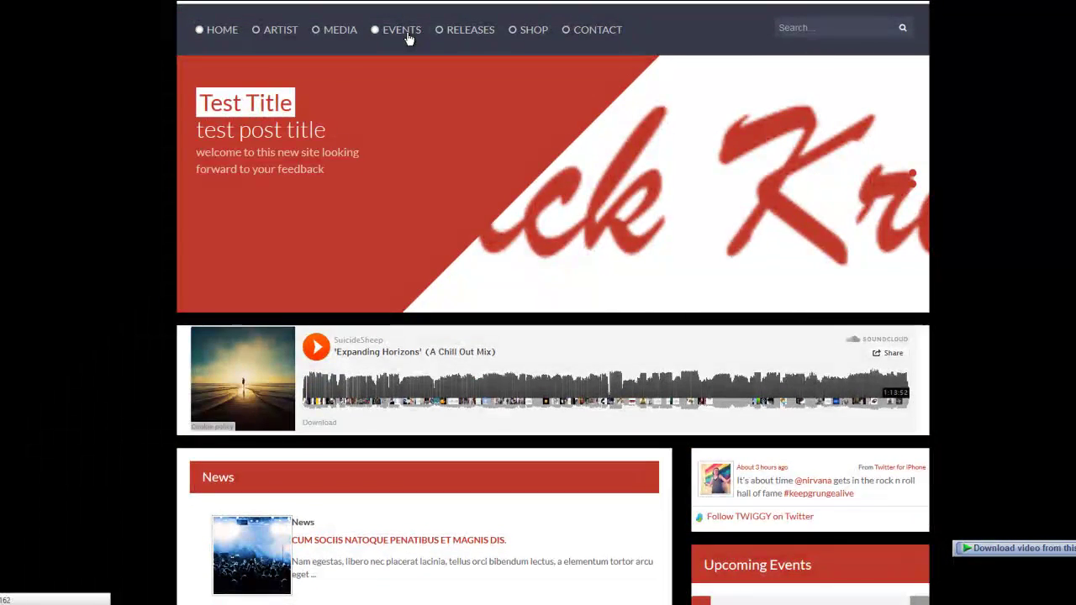
click(407, 37)
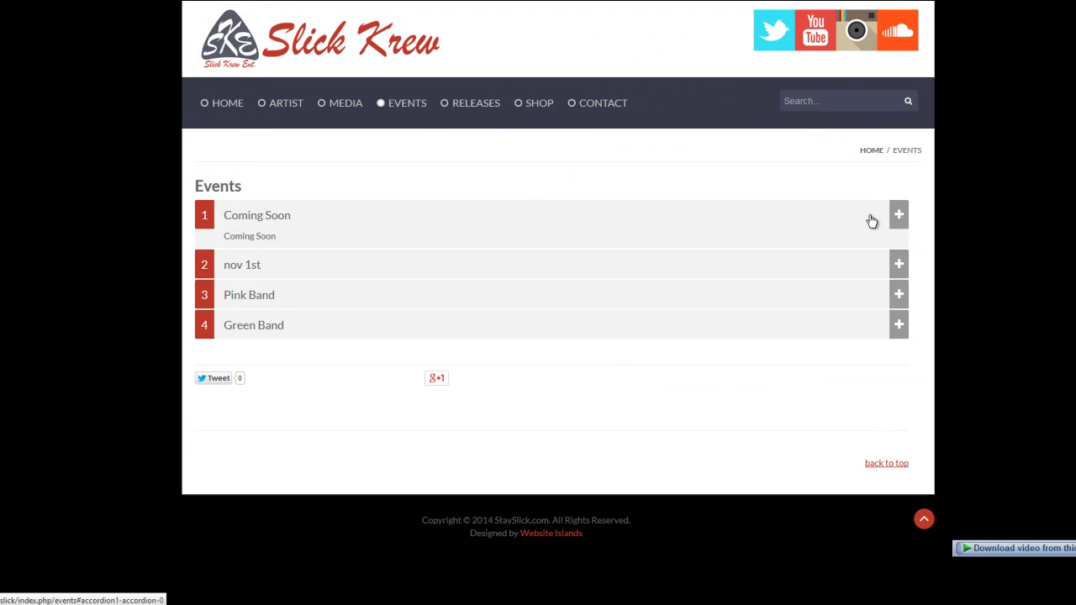
click(900, 220)
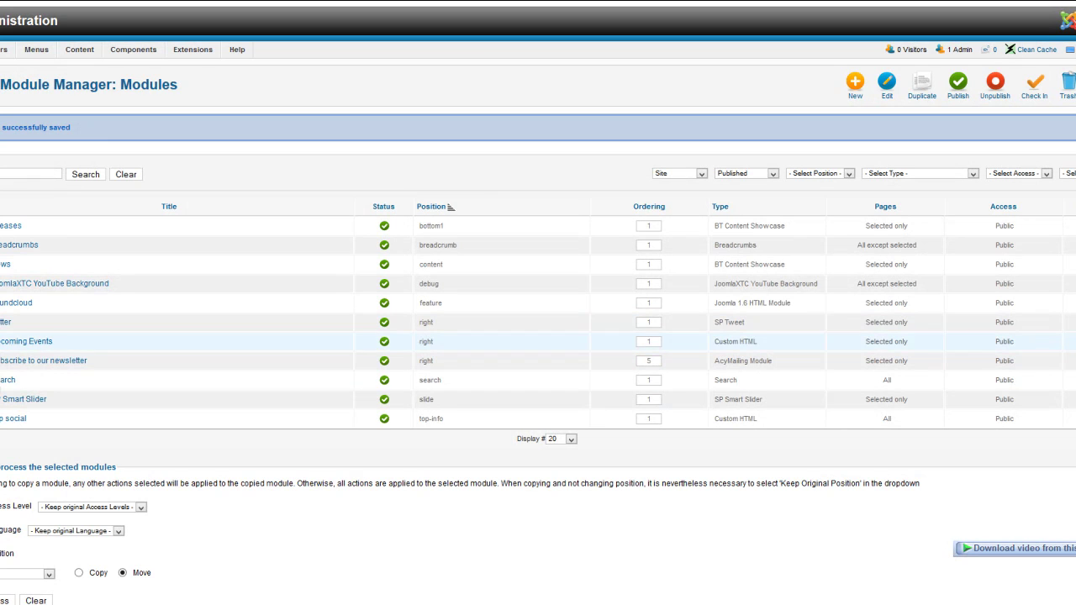
- Open the SP Smart Slider module, show its list of slides and save the module
click(3, 401)
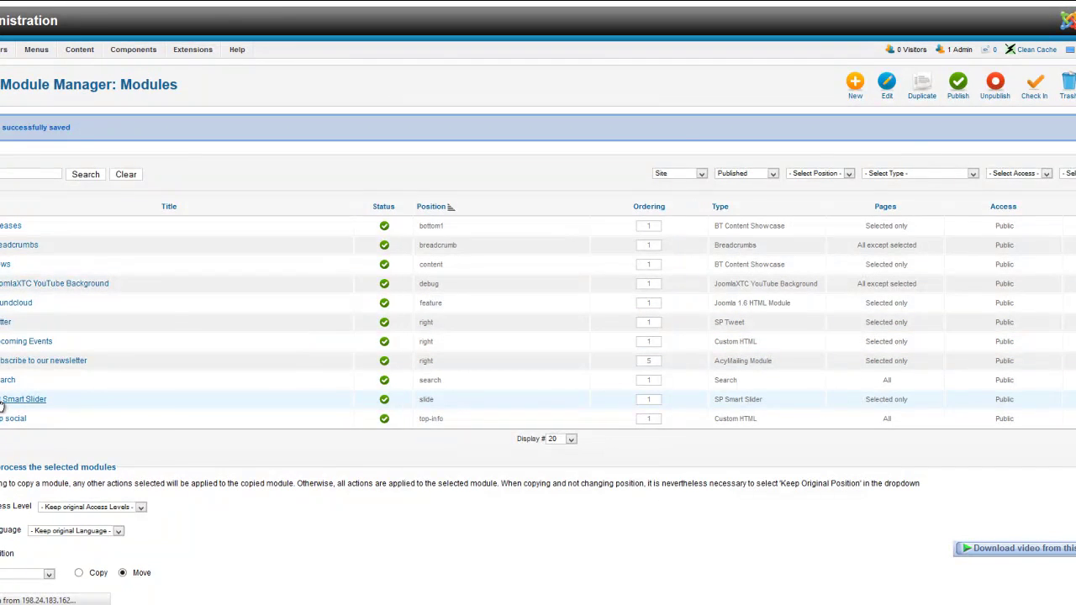
click(699, 215)
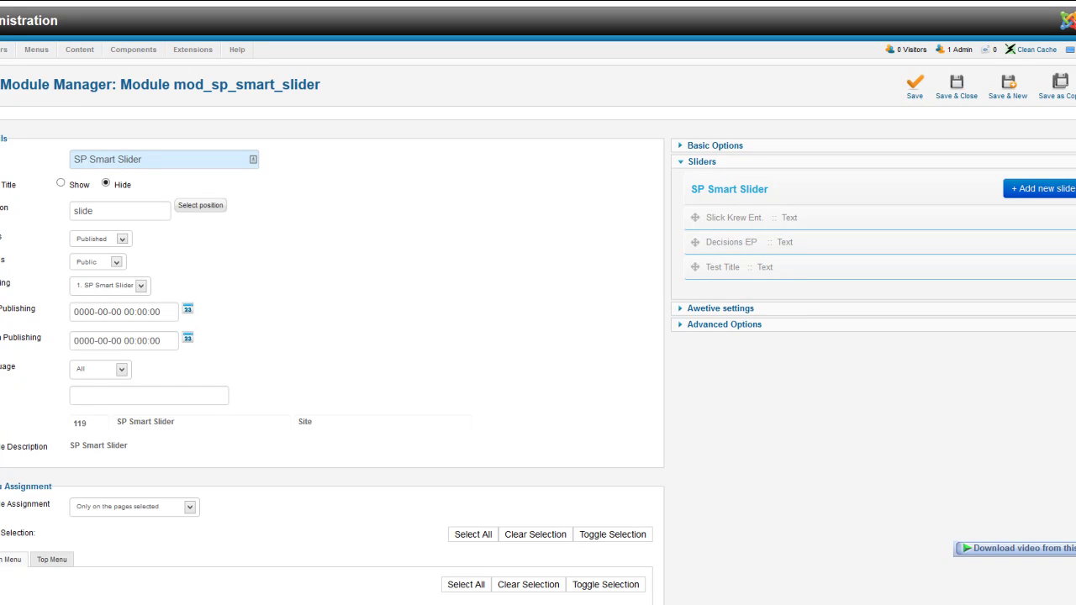
click(914, 87)
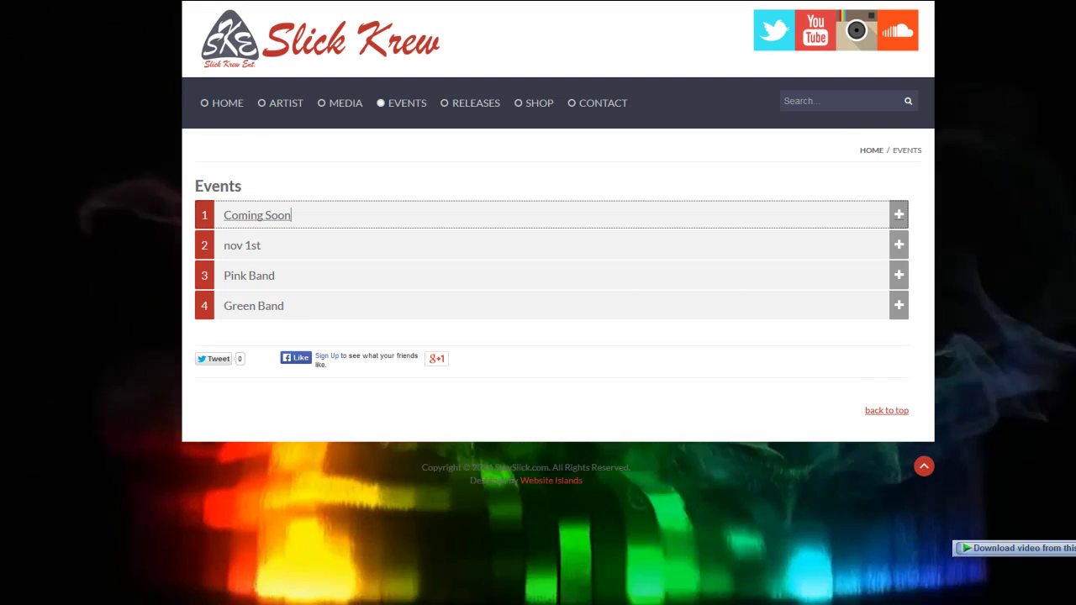
- Return to the site's homepage and check the e-mail field of the newsletter subscription form
click(230, 107)
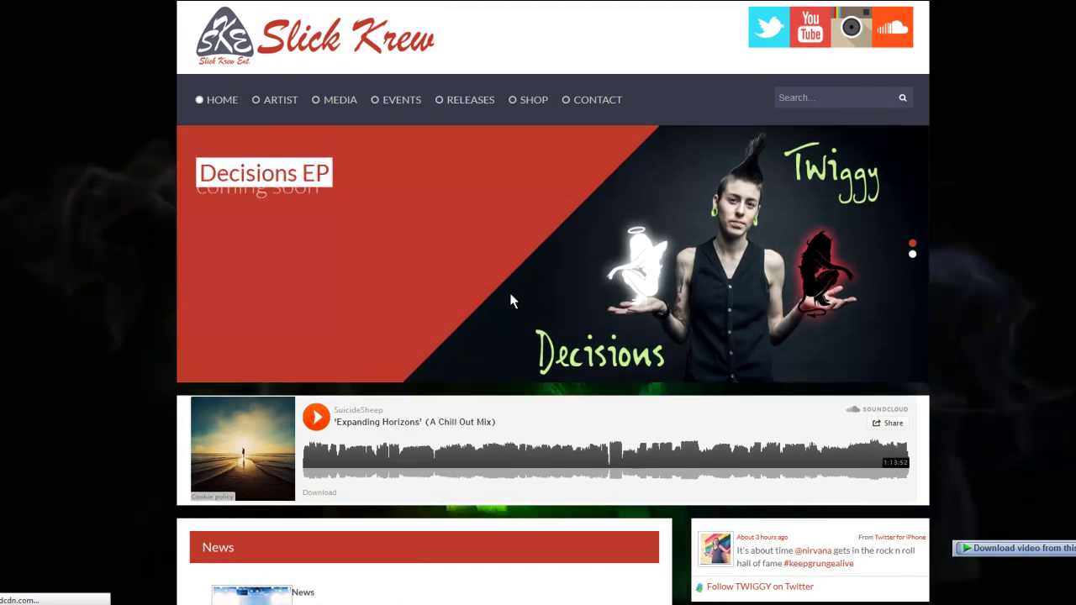
scroll(510, 293, down, 4)
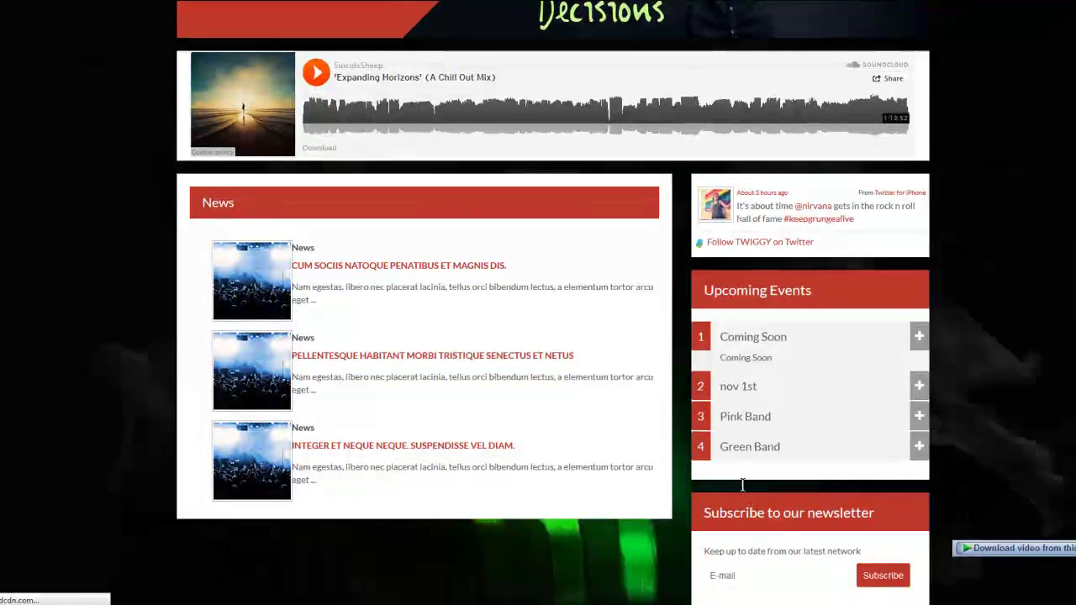
scroll(742, 485, down, 3)
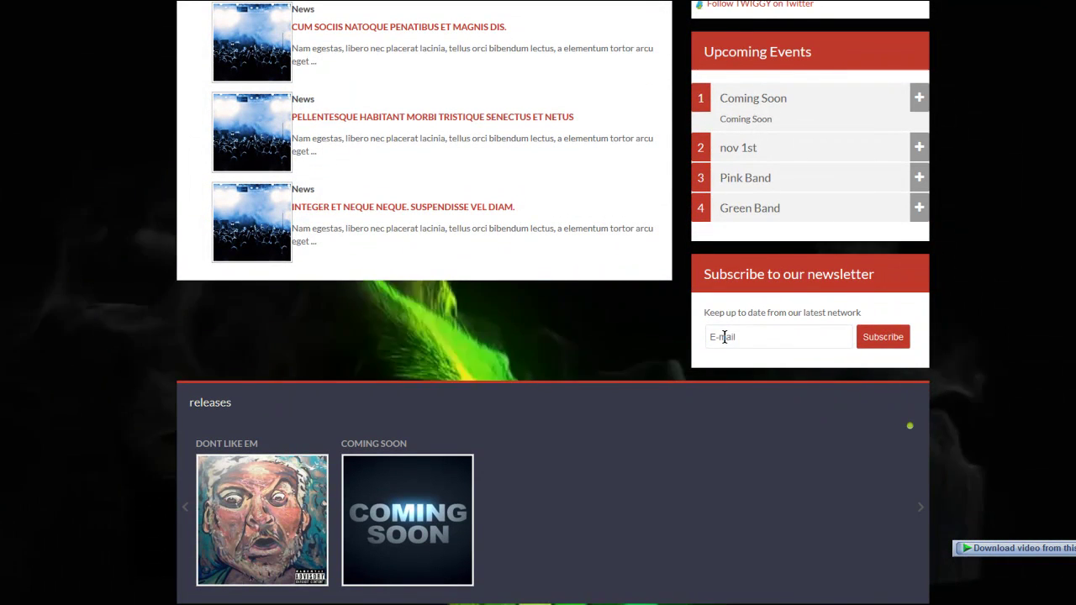
click(724, 337)
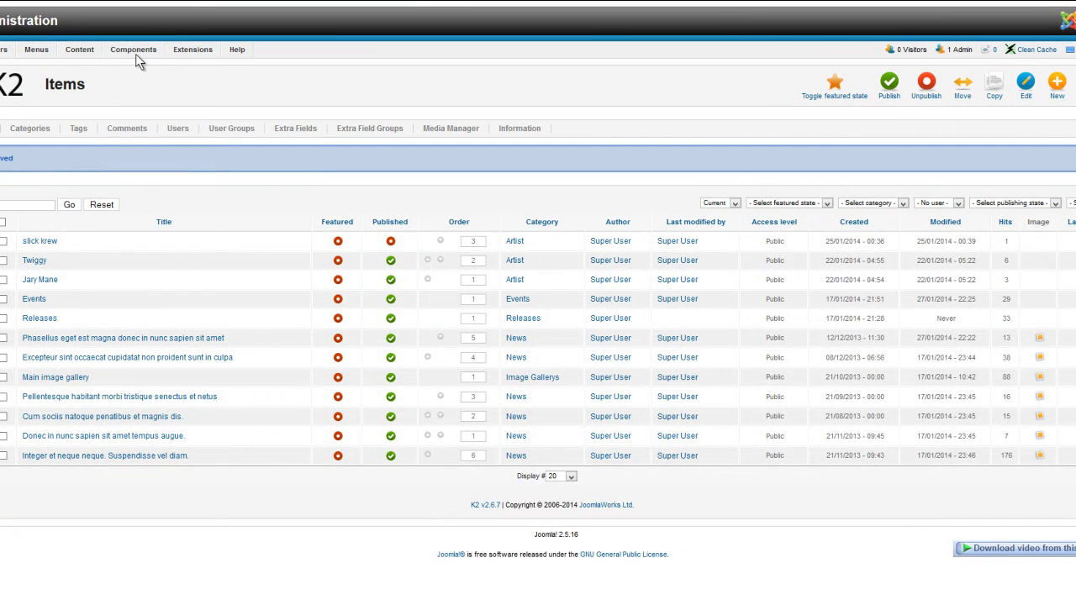
- Switch to the administration and open the AcyMailing component's Lists page to review its newsletter options
mouse_move(136, 56)
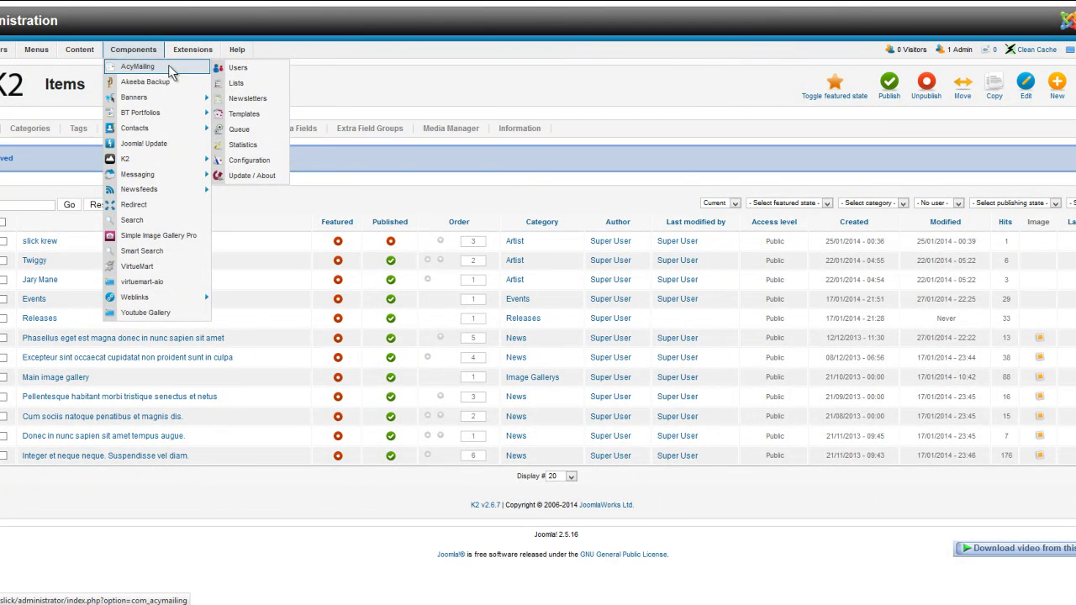
click(232, 84)
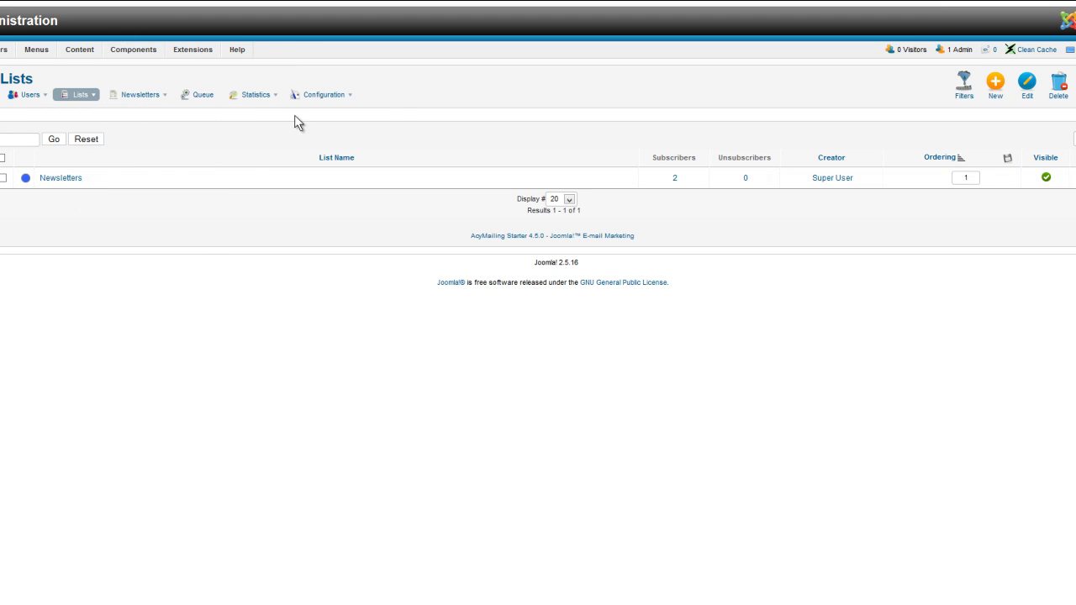
mouse_move(141, 100)
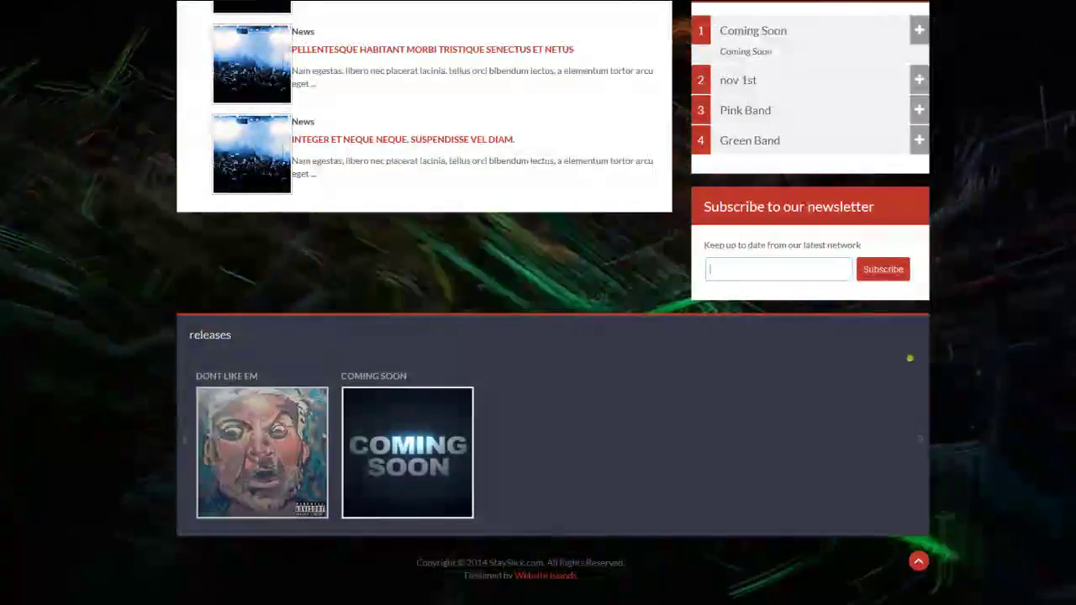
- Review the homepage from the releases section upwards, and open the Portfolios list of BT Portfolios in the administration
scroll(423, 349, up, 10)
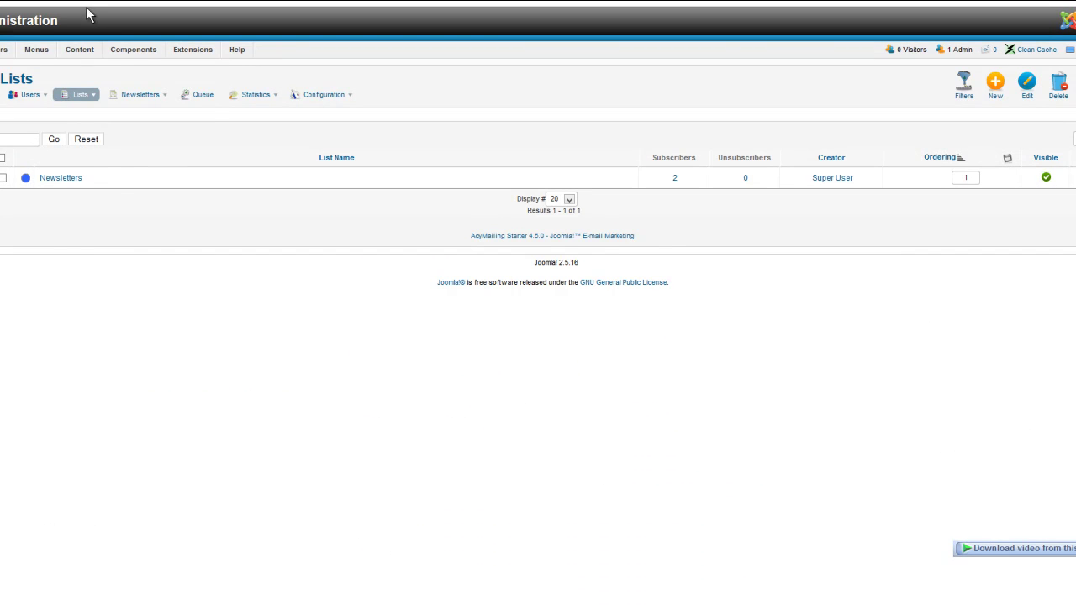
mouse_move(74, 55)
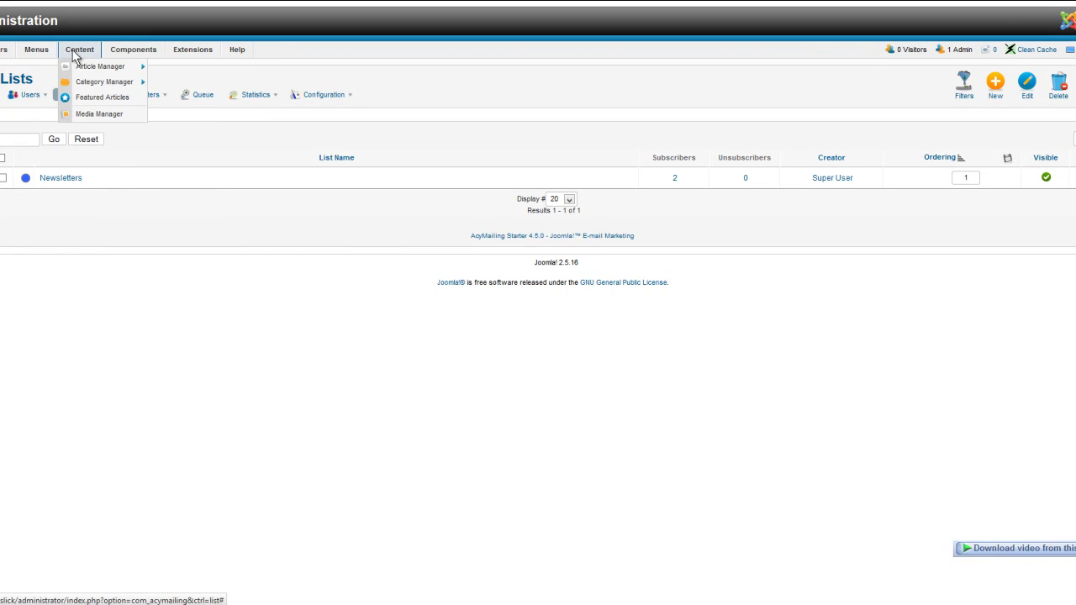
mouse_move(154, 52)
mouse_move(141, 114)
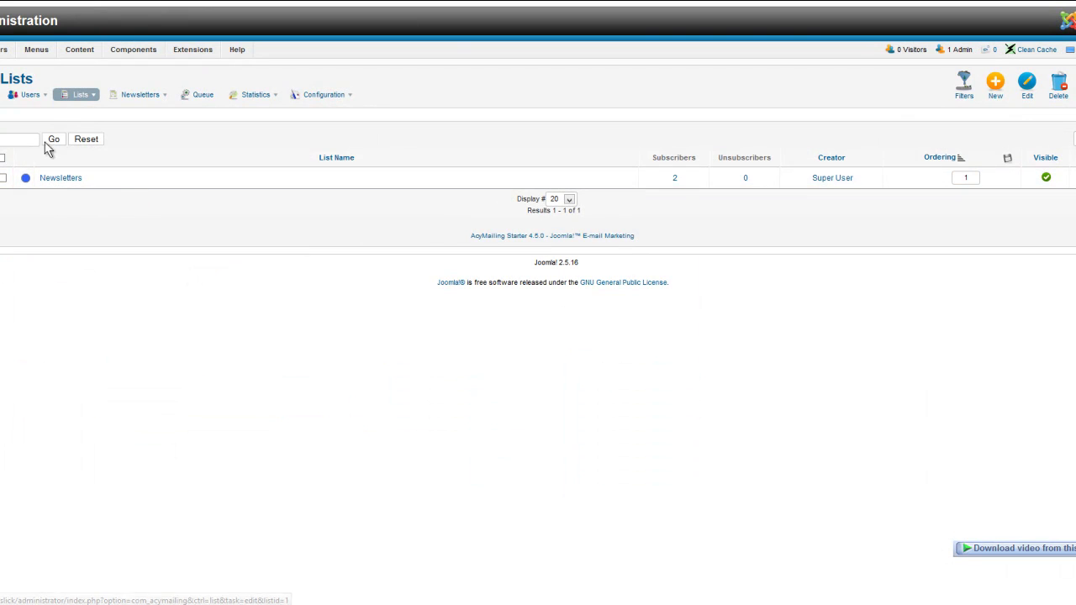
mouse_move(38, 96)
mouse_move(118, 50)
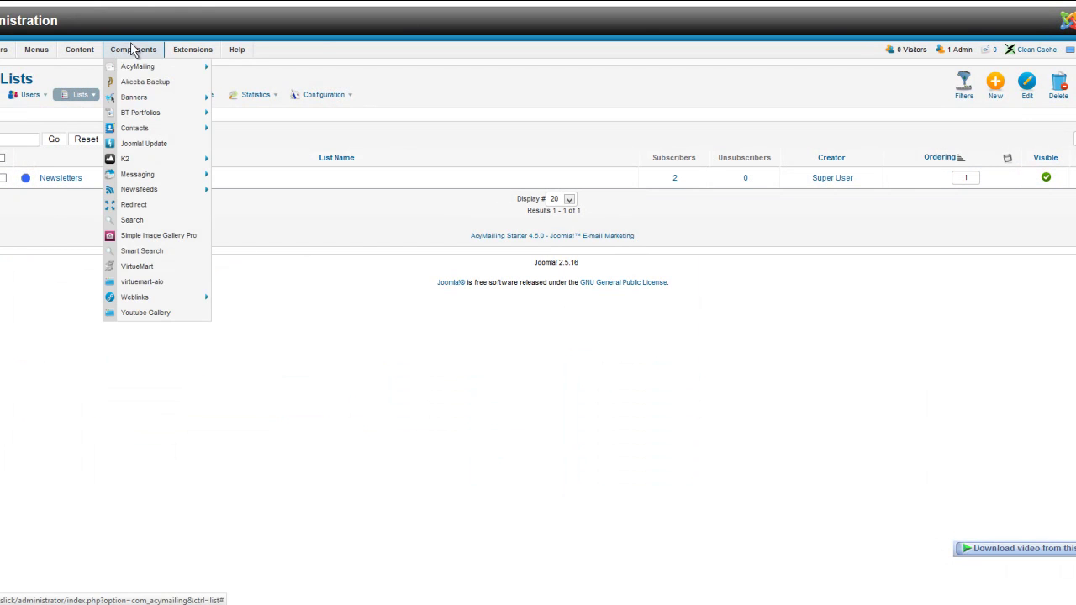
mouse_move(152, 112)
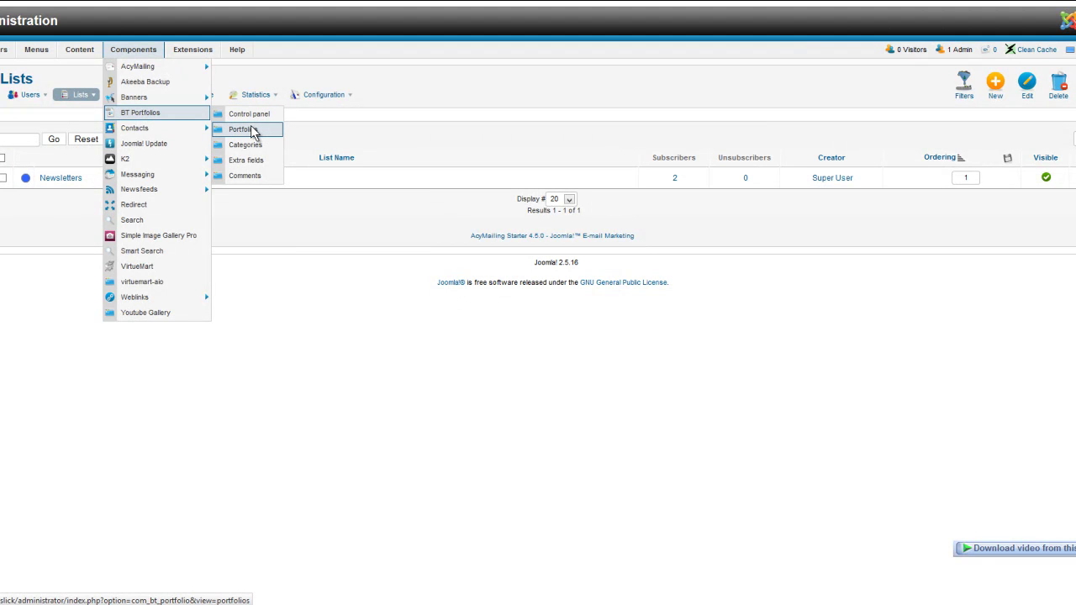
click(251, 130)
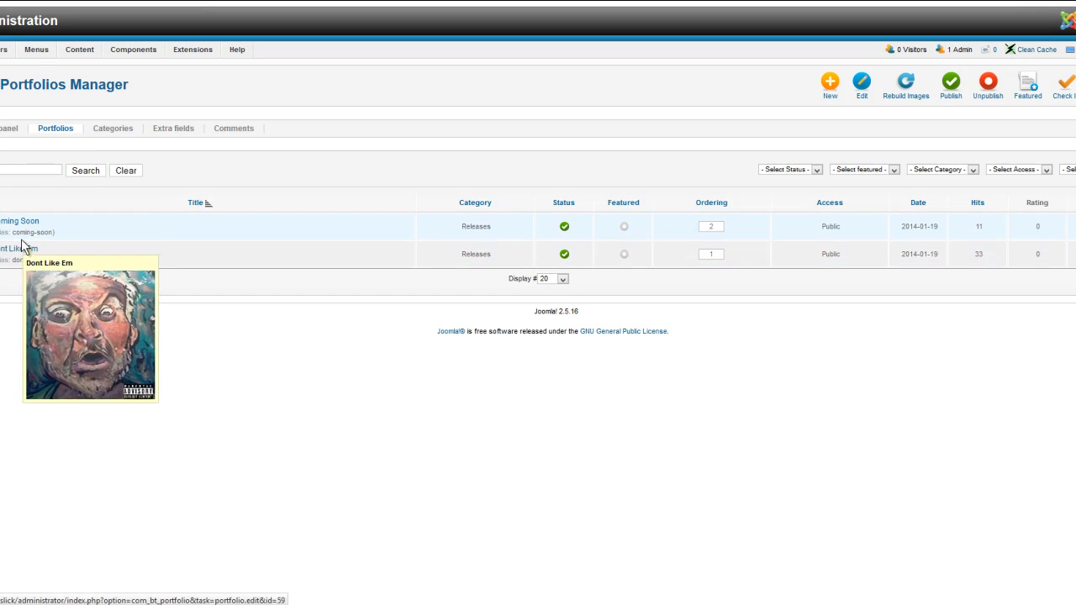
- Open the Dont Like Em portfolio for editing
mouse_move(10, 254)
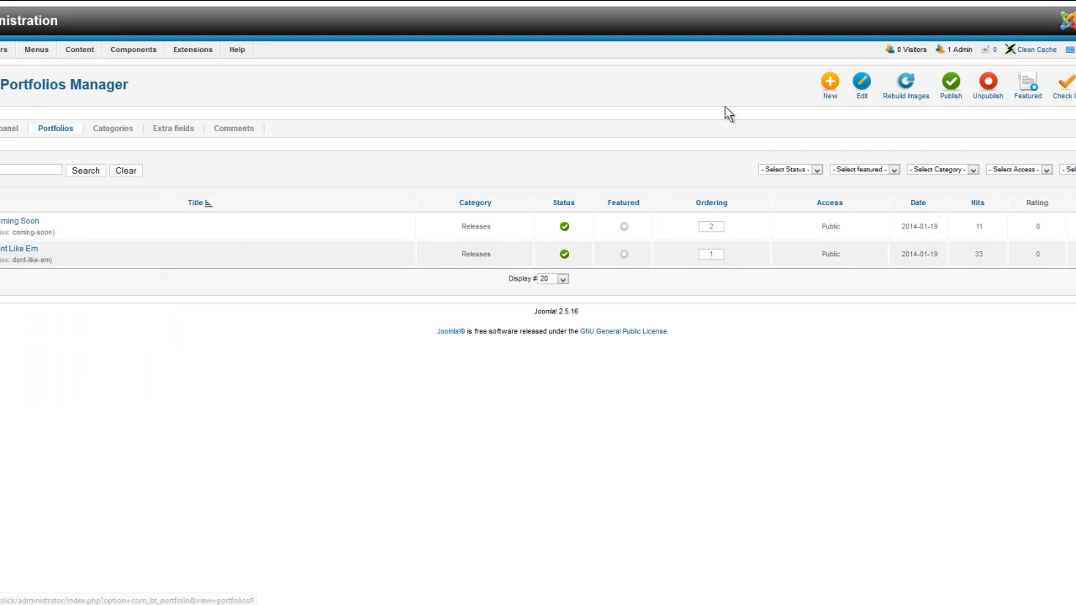
click(828, 87)
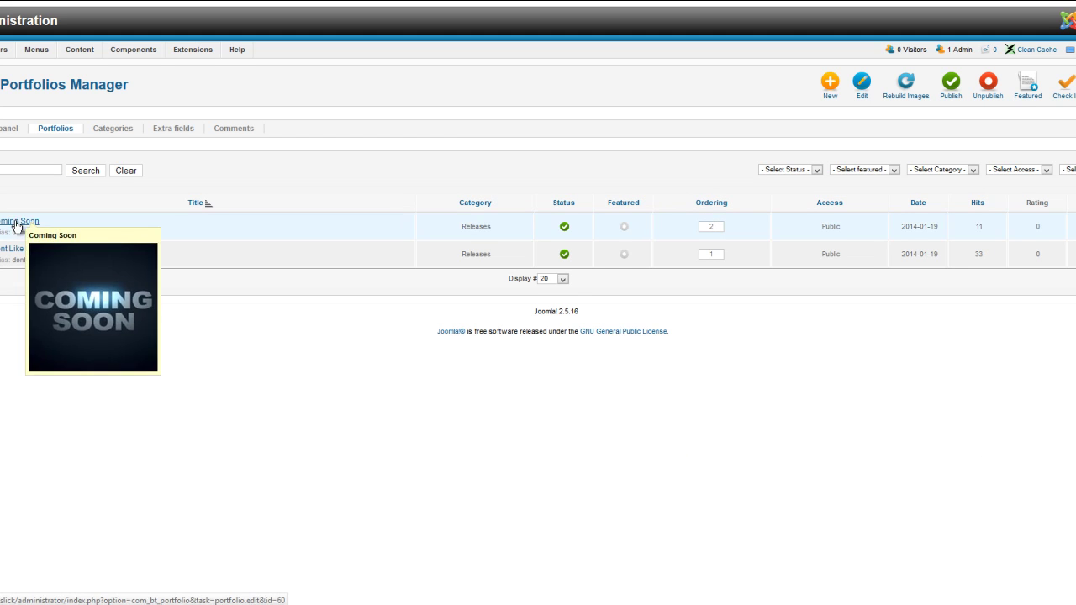
click(24, 251)
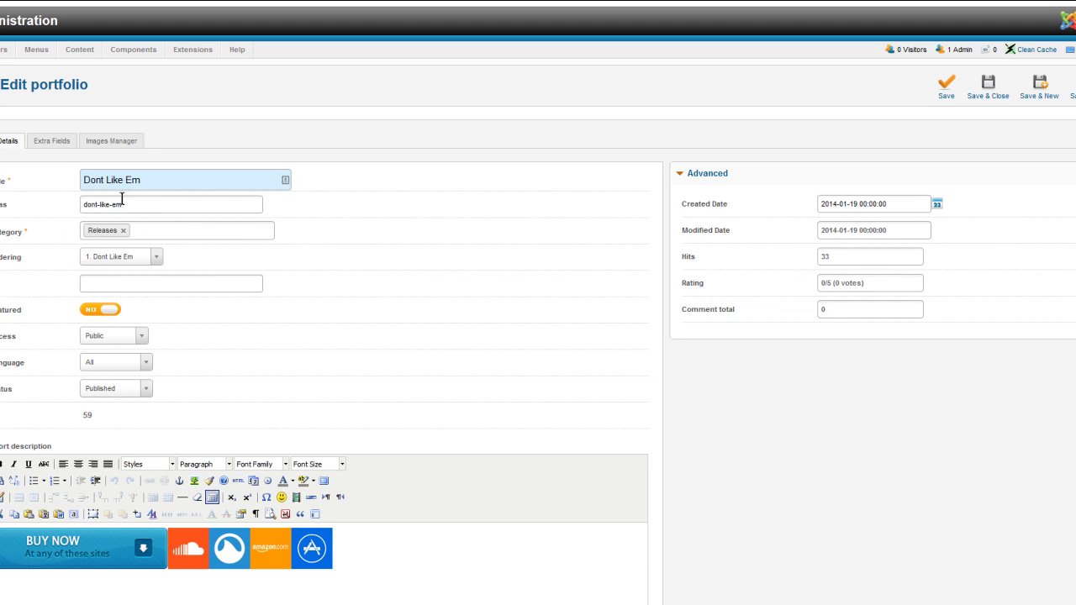
- Remove the portfolio's Releases category and assign Releases to it again
click(164, 234)
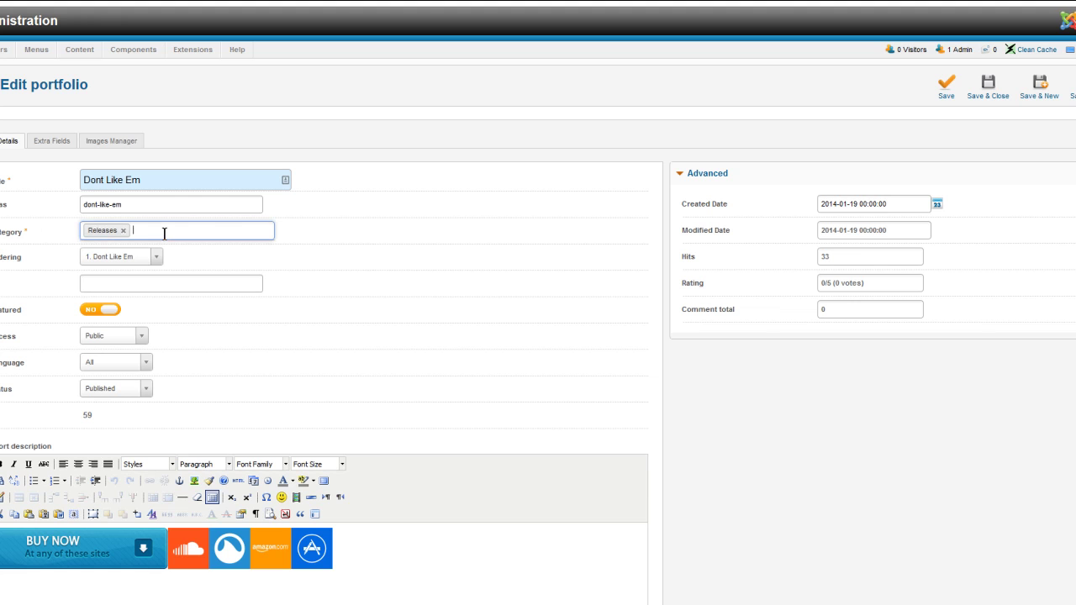
click(122, 230)
click(111, 232)
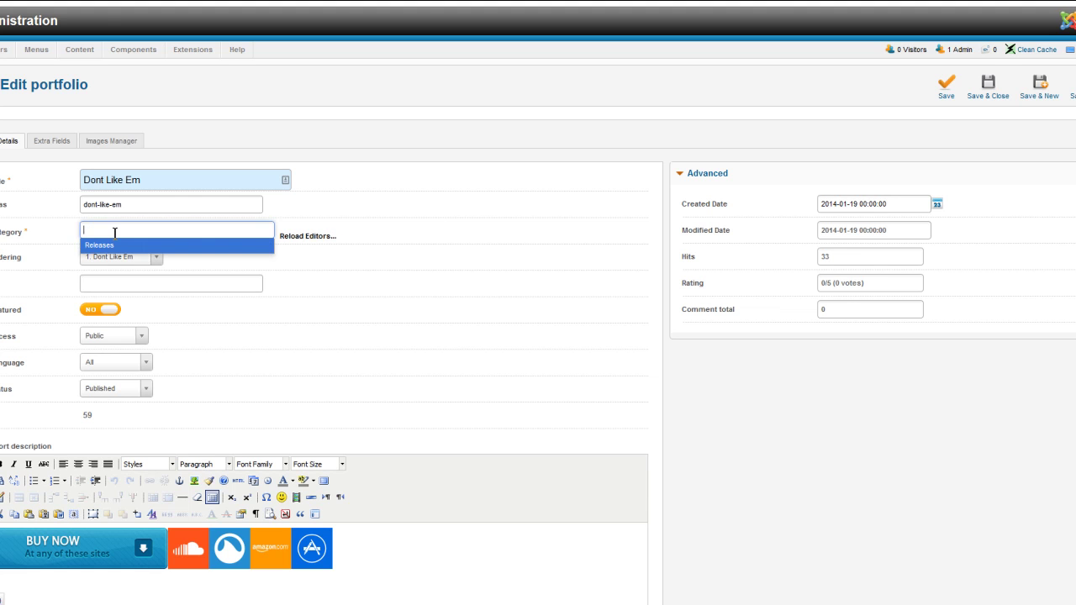
click(103, 249)
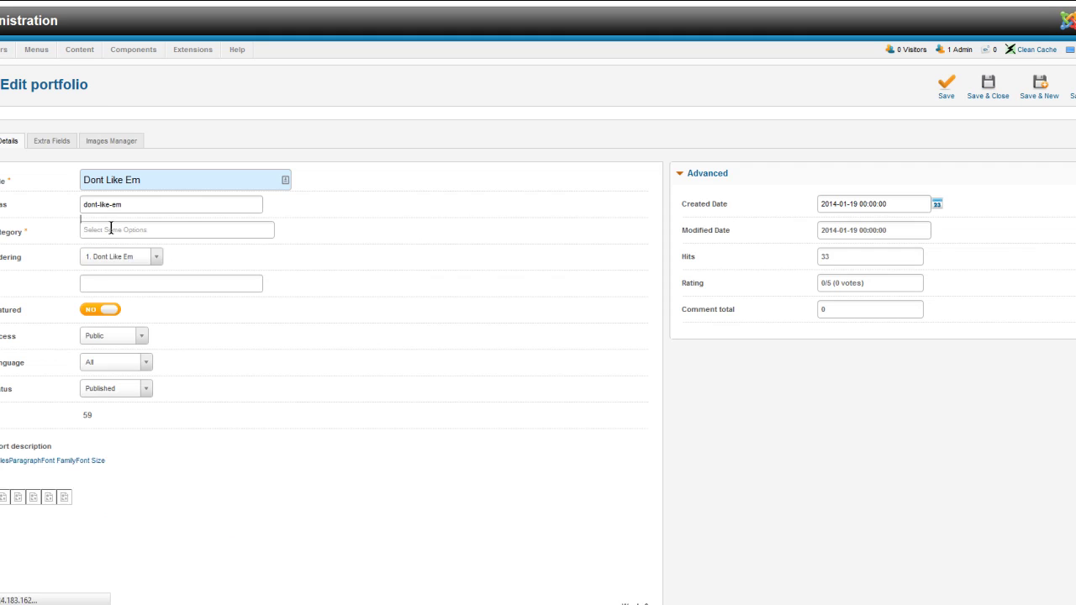
click(111, 231)
click(103, 243)
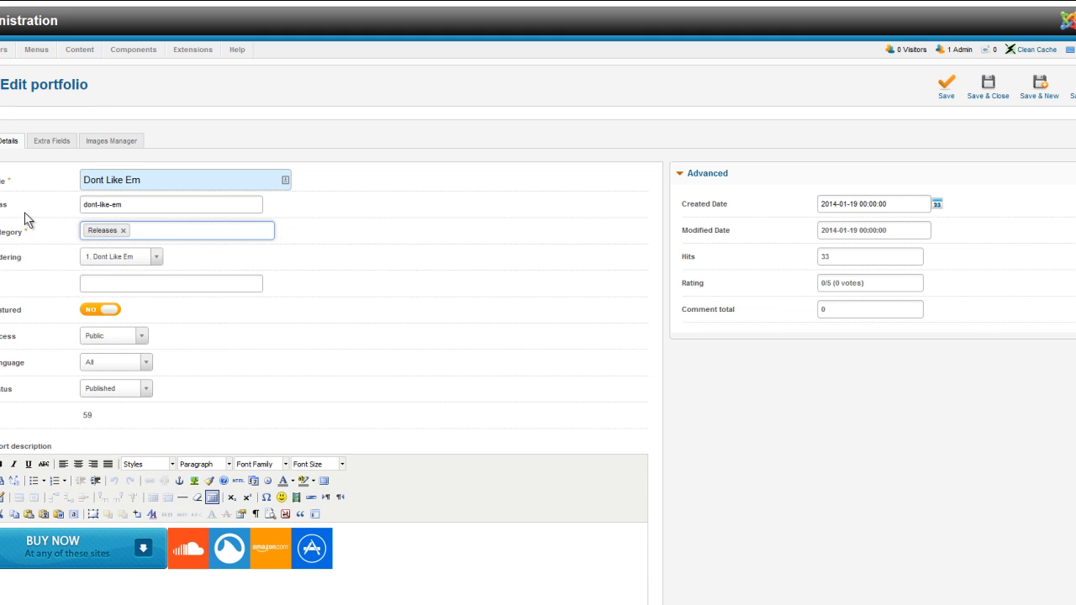
- Add the line "add additional info or sound cloud or youtube code or whatever here" below the Buy Now banner in the full description
scroll(25, 220, down, 2)
click(85, 210)
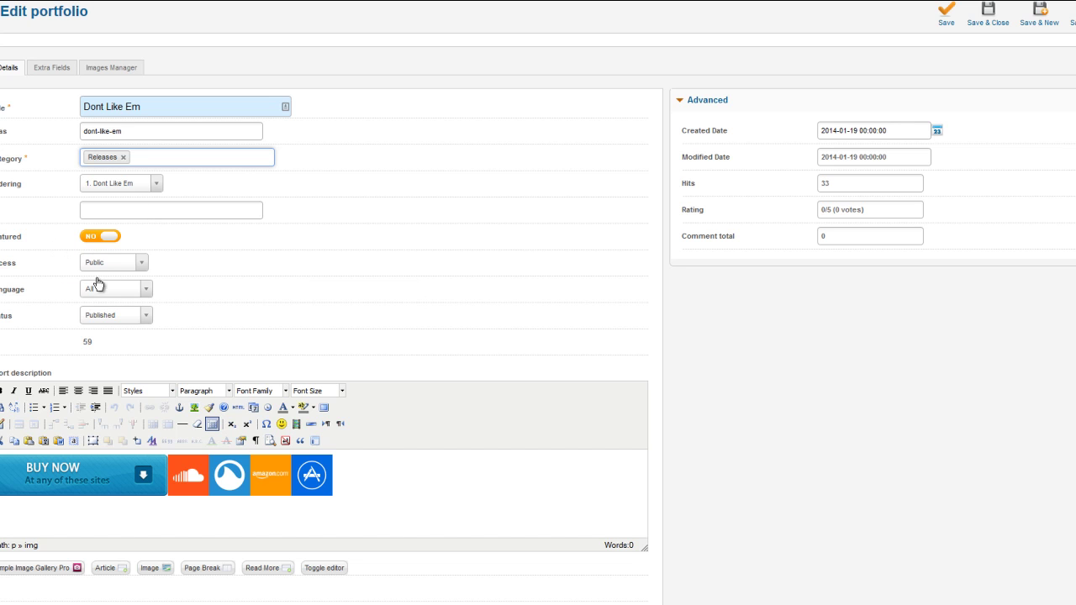
scroll(36, 277, down, 3)
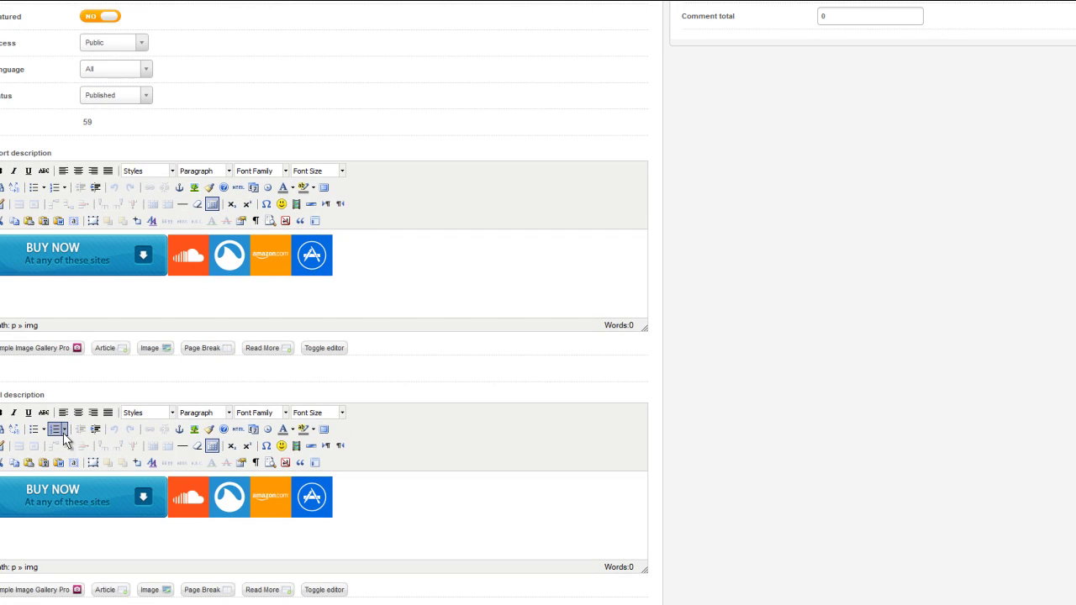
scroll(67, 433, down, 1)
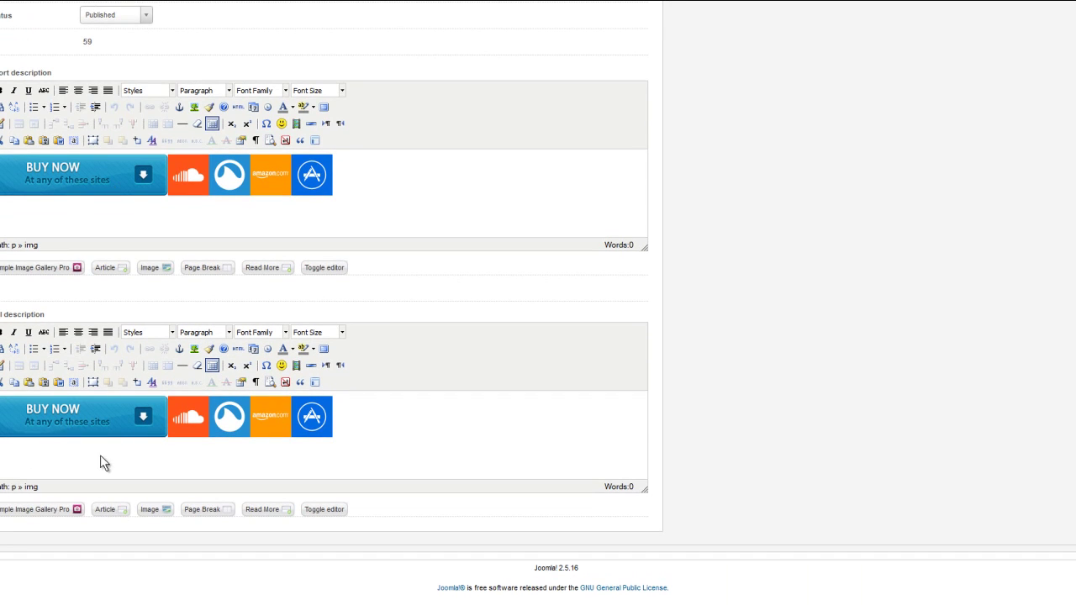
click(365, 429)
key(Return)
key(BackSpace)
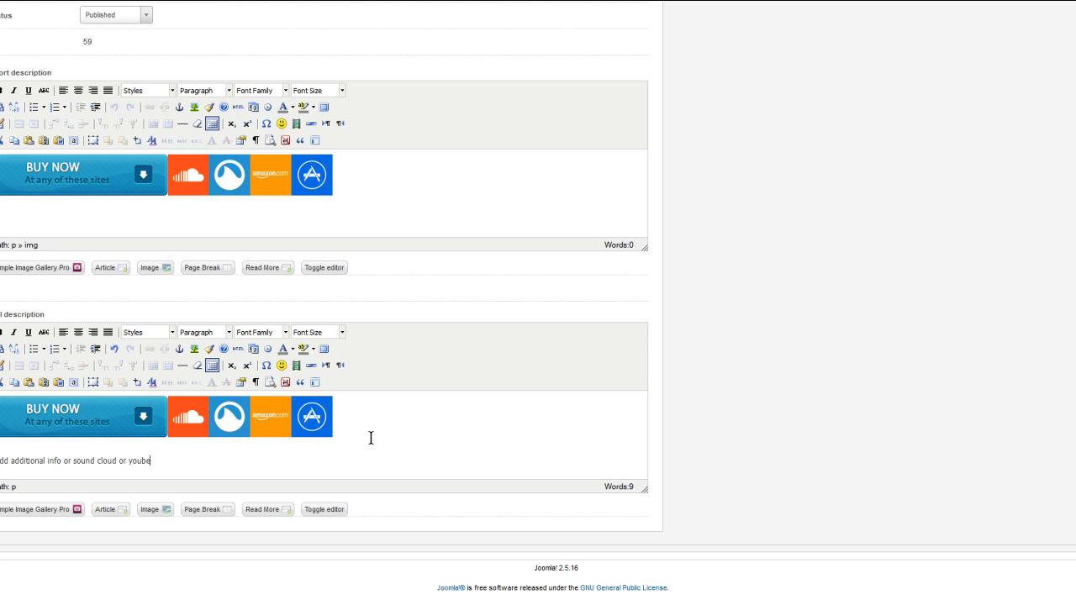
text(e code or whateverhere)
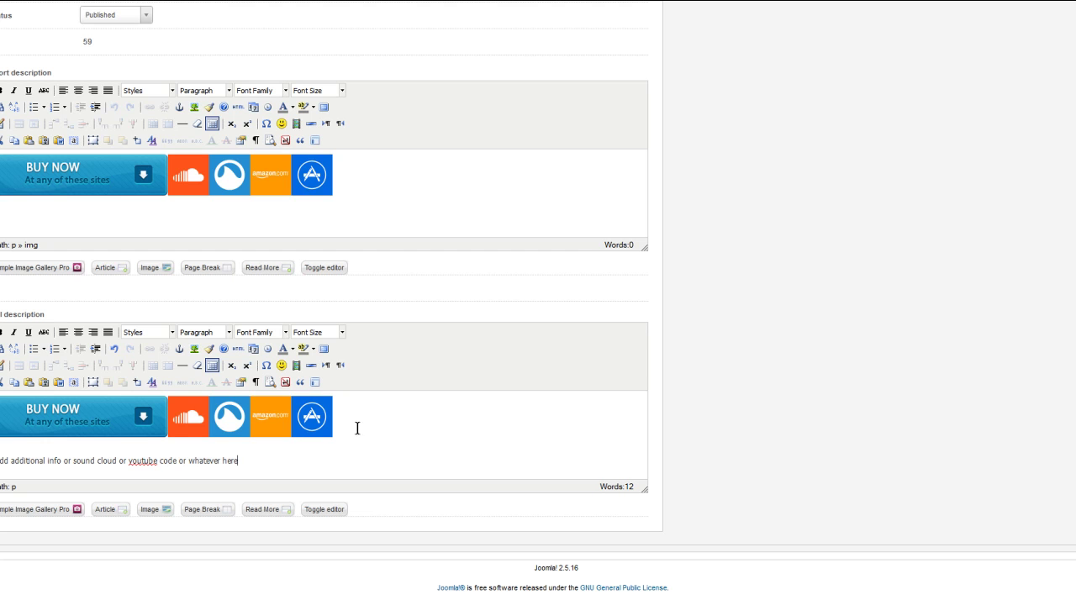
- Select the Buy Now banner with its store icons in the short description and check the added line in the full description
scroll(79, 218, up, 3)
scroll(81, 220, up, 1)
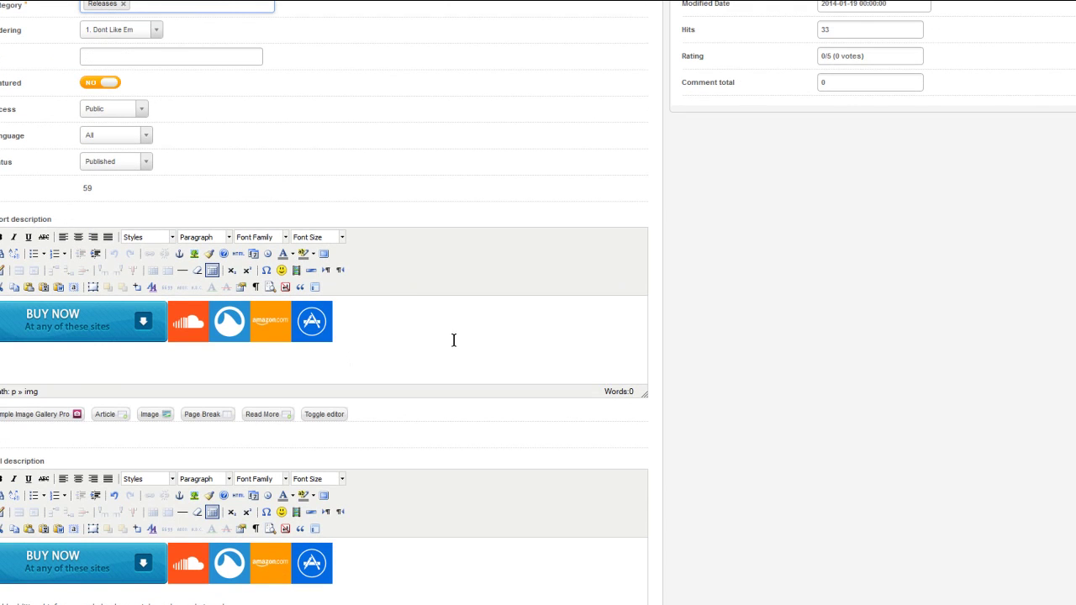
drag(344, 324, 14, 304)
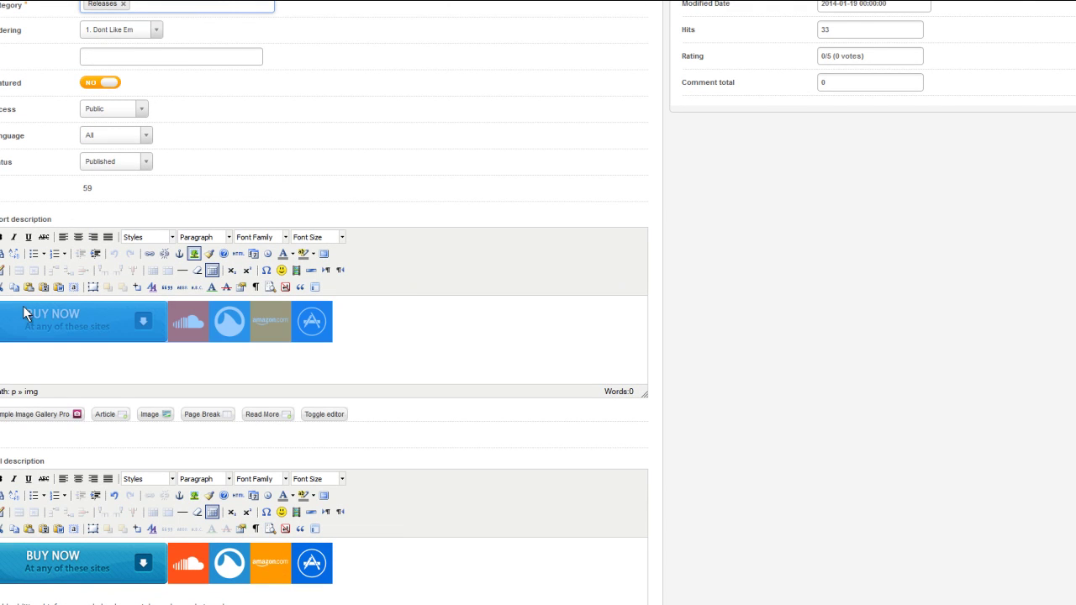
right_click(25, 309)
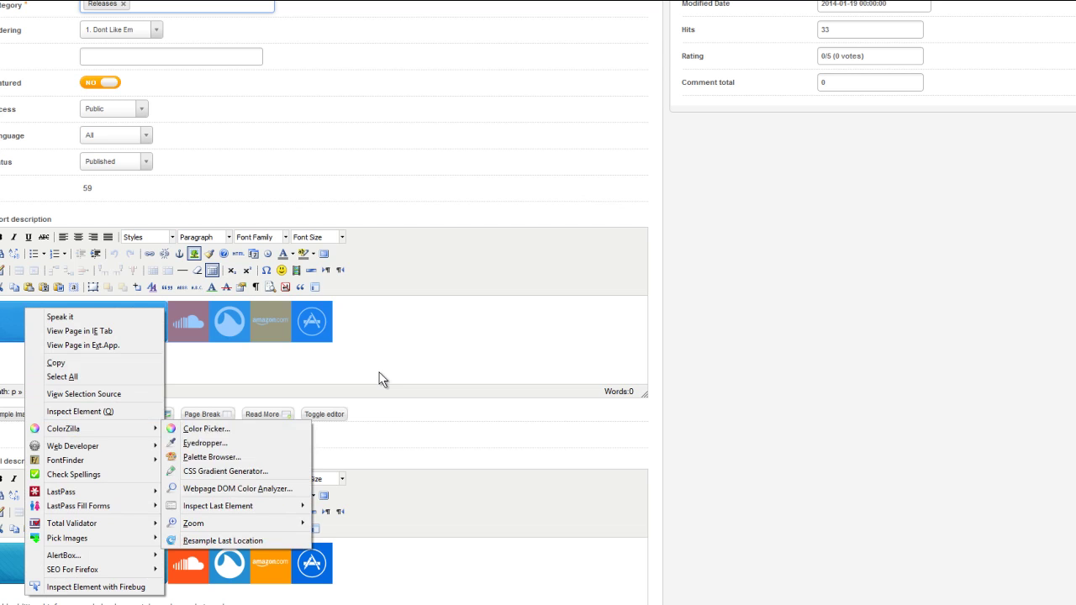
click(377, 364)
right_click(402, 325)
click(375, 320)
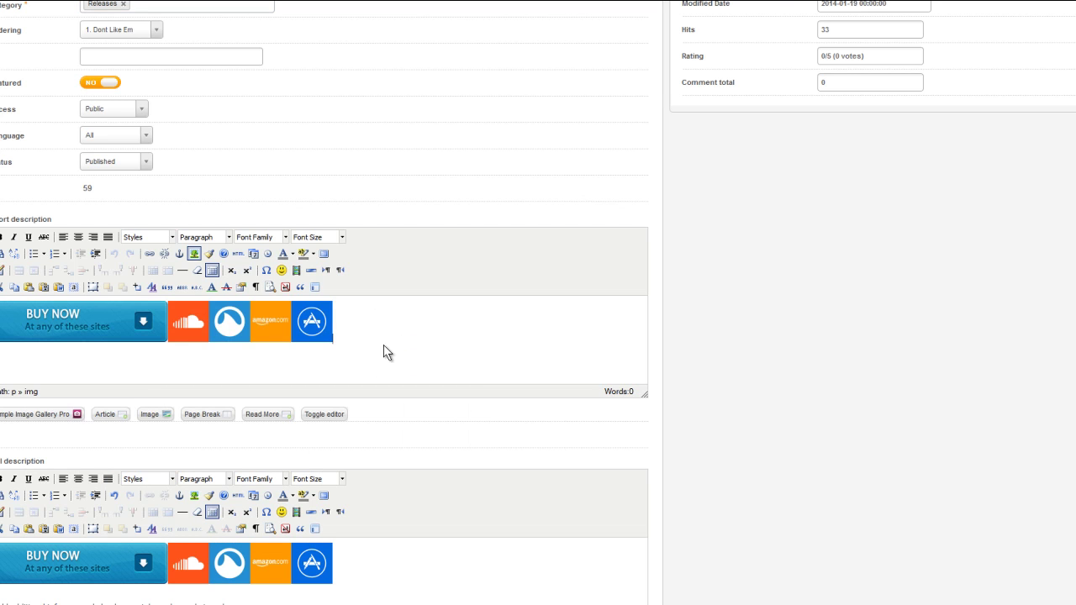
click(380, 342)
triple_click(347, 328)
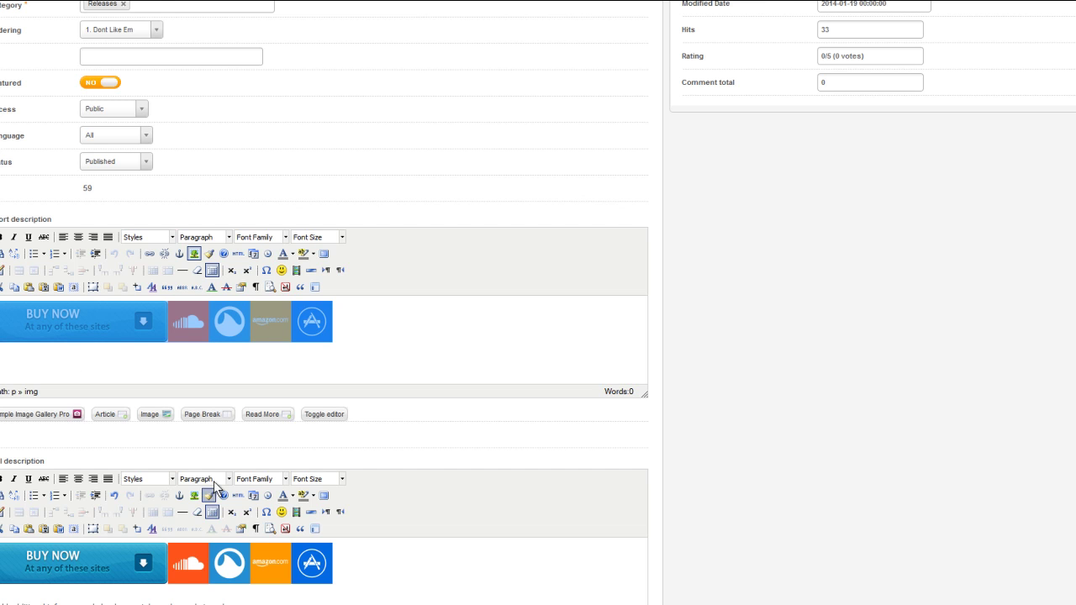
scroll(212, 486, down, 3)
click(277, 461)
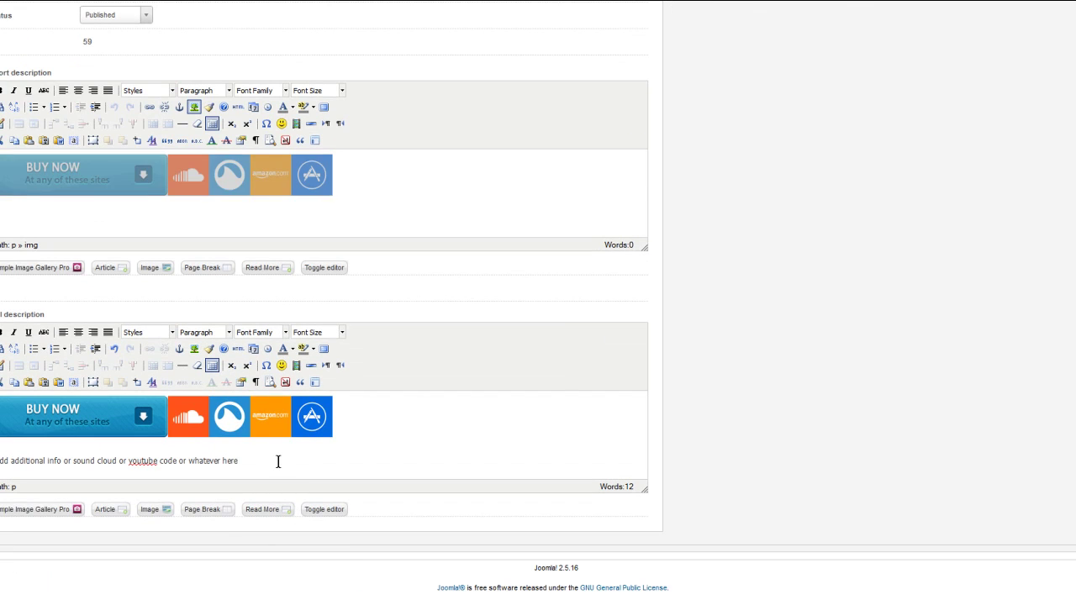
scroll(412, 547, up, 7)
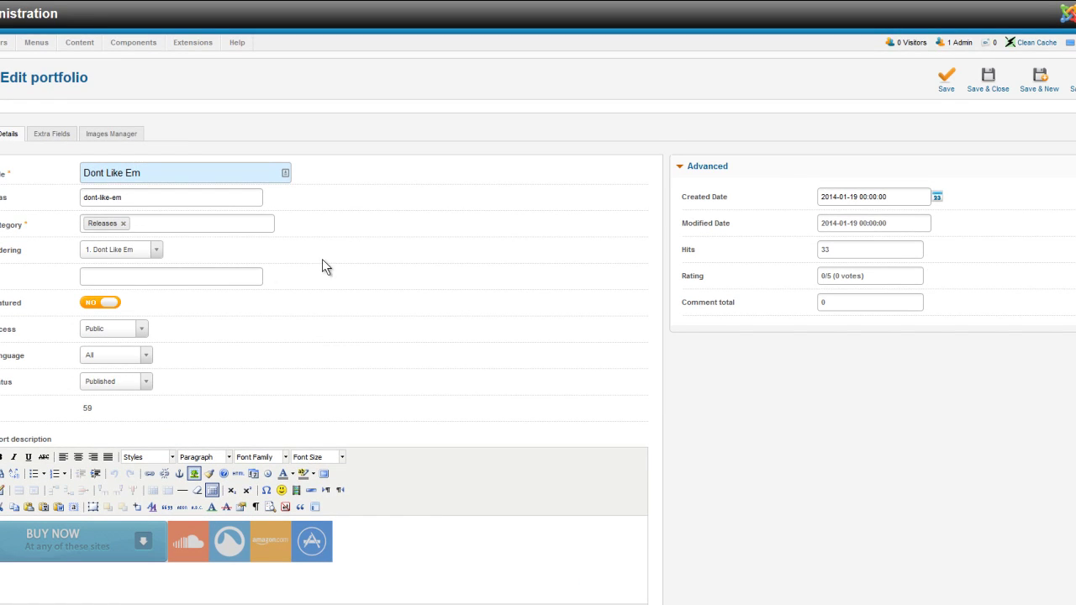
- Review the Dont Like Em portfolio's details and compare its short and full descriptions
scroll(283, 263, down, 3)
scroll(283, 341, down, 4)
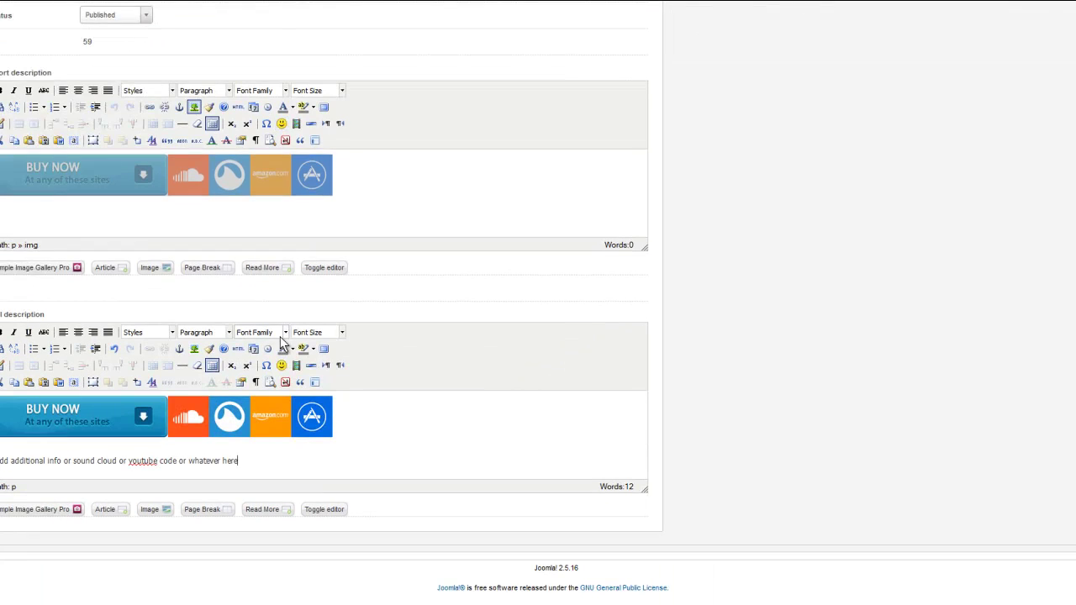
scroll(278, 440, up, 7)
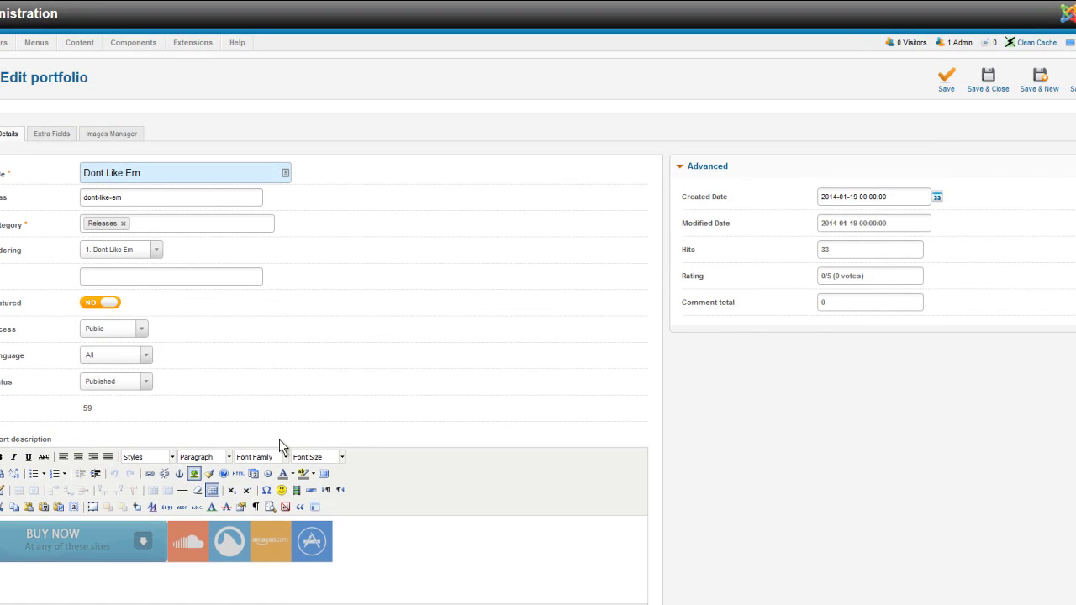
scroll(280, 445, down, 3)
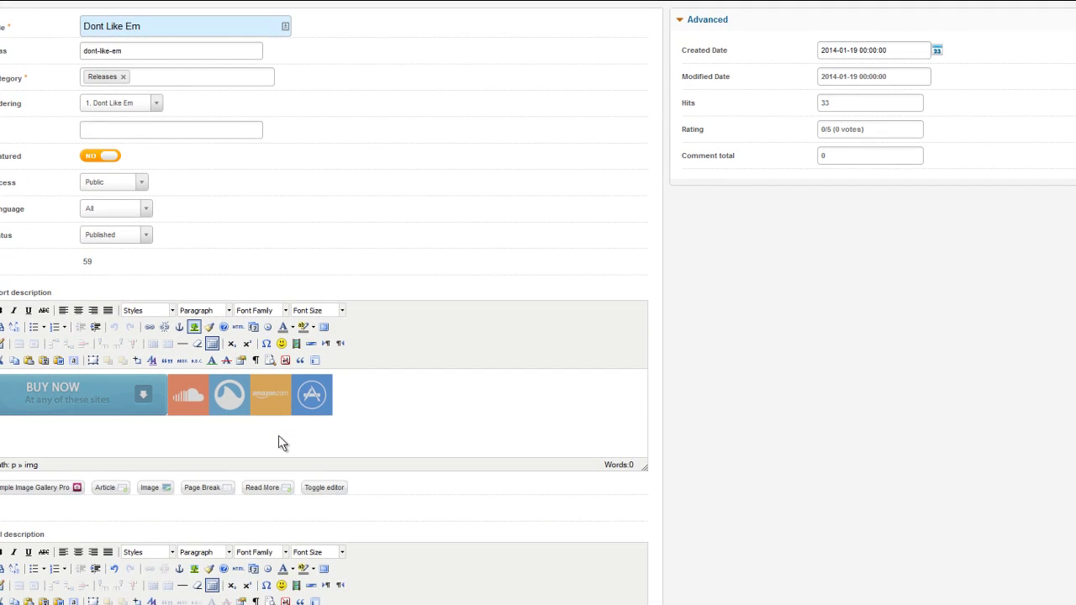
scroll(278, 435, down, 4)
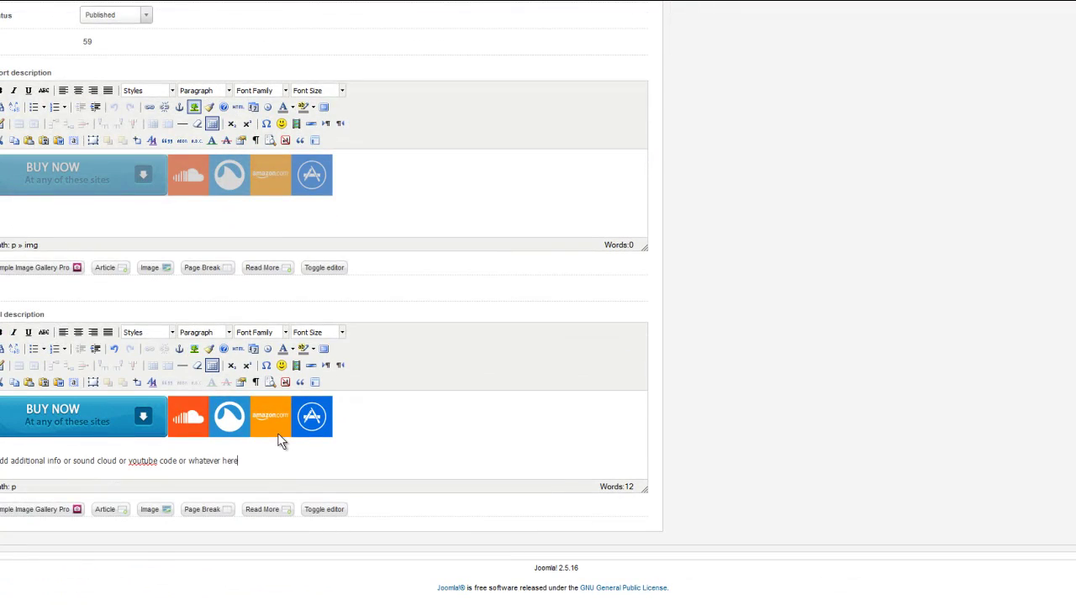
scroll(277, 442, up, 7)
scroll(59, 159, up, 1)
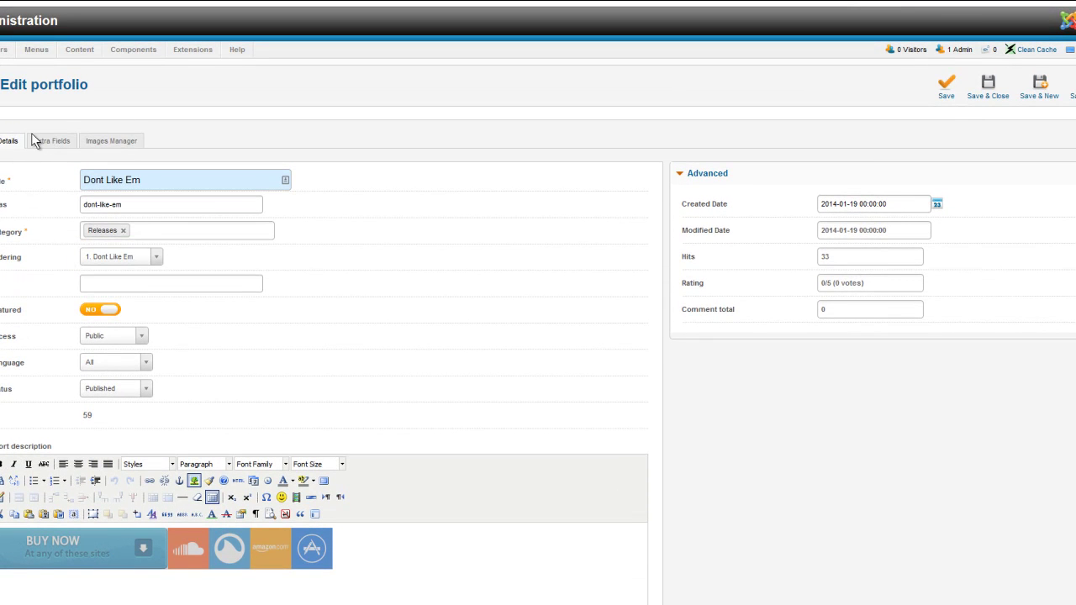
- Retitle the portfolio Dont Like Em 2, save it as a copy and return to the portfolio list
drag(165, 183, 67, 179)
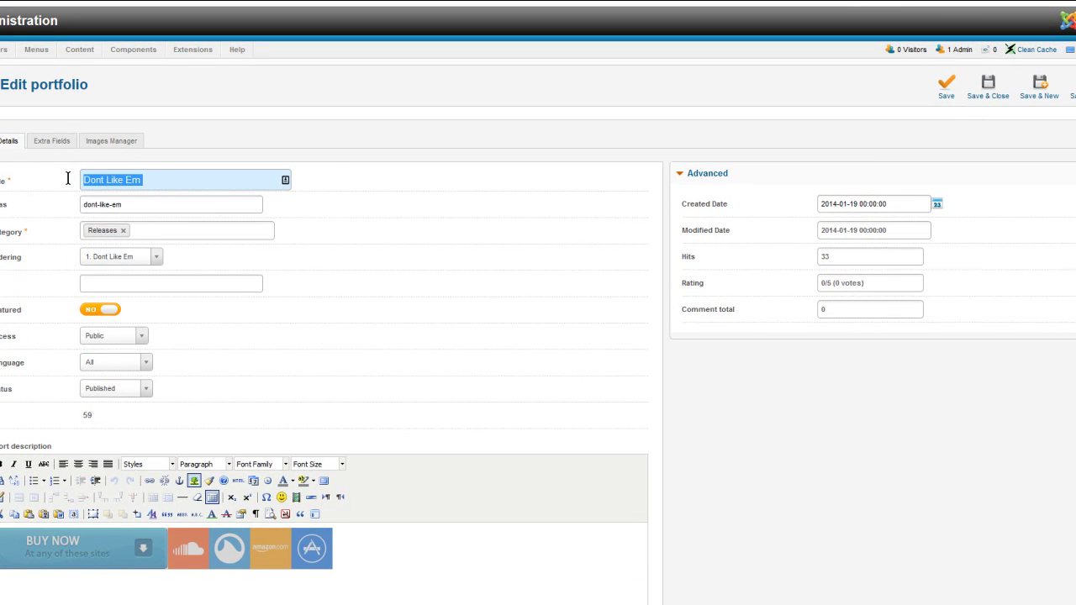
click(151, 181)
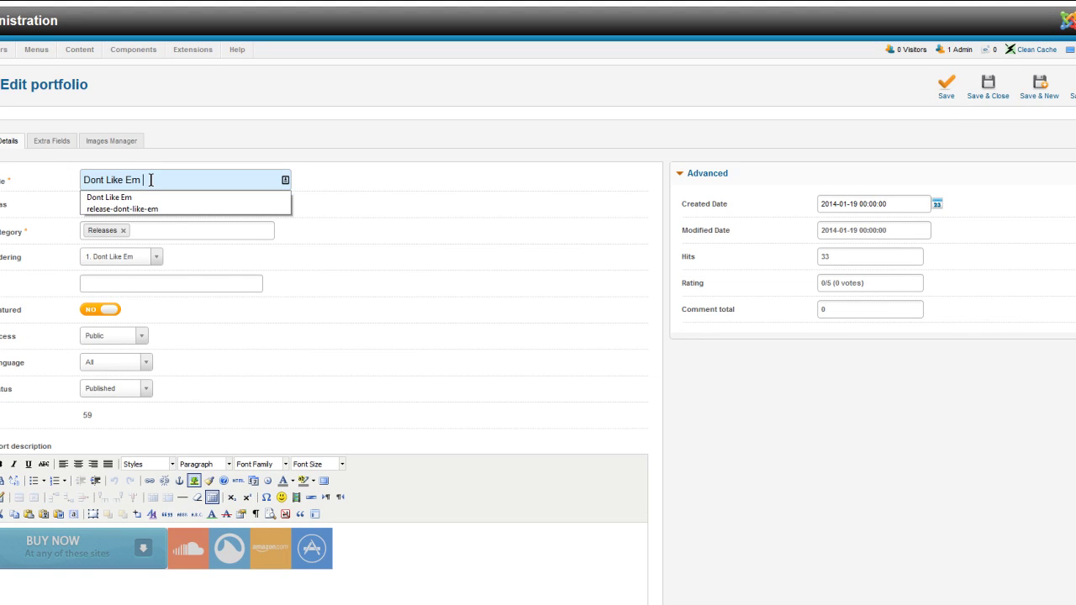
text(2)
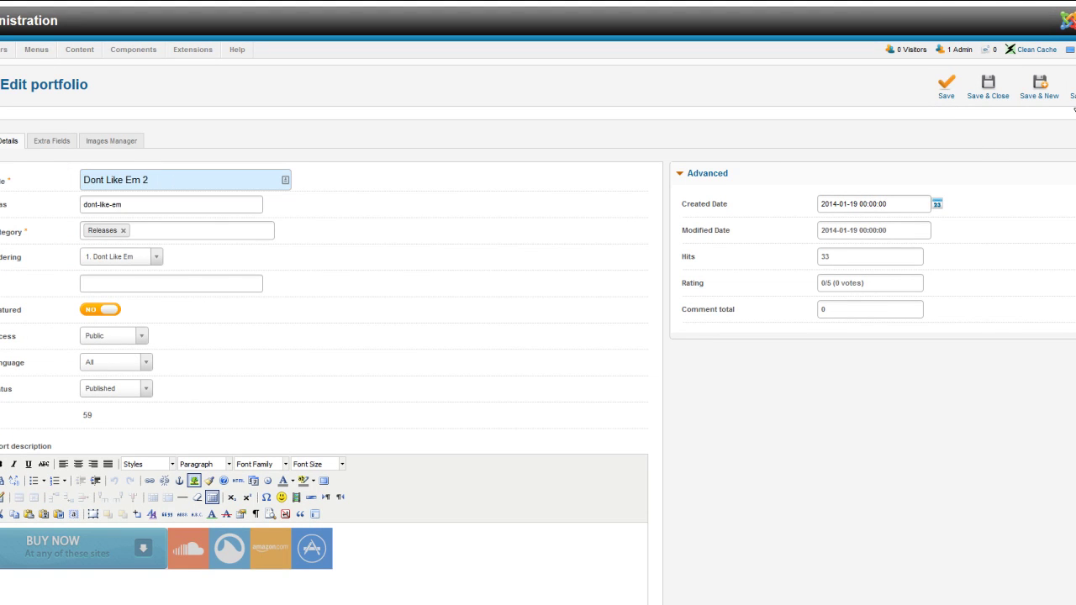
click(1073, 87)
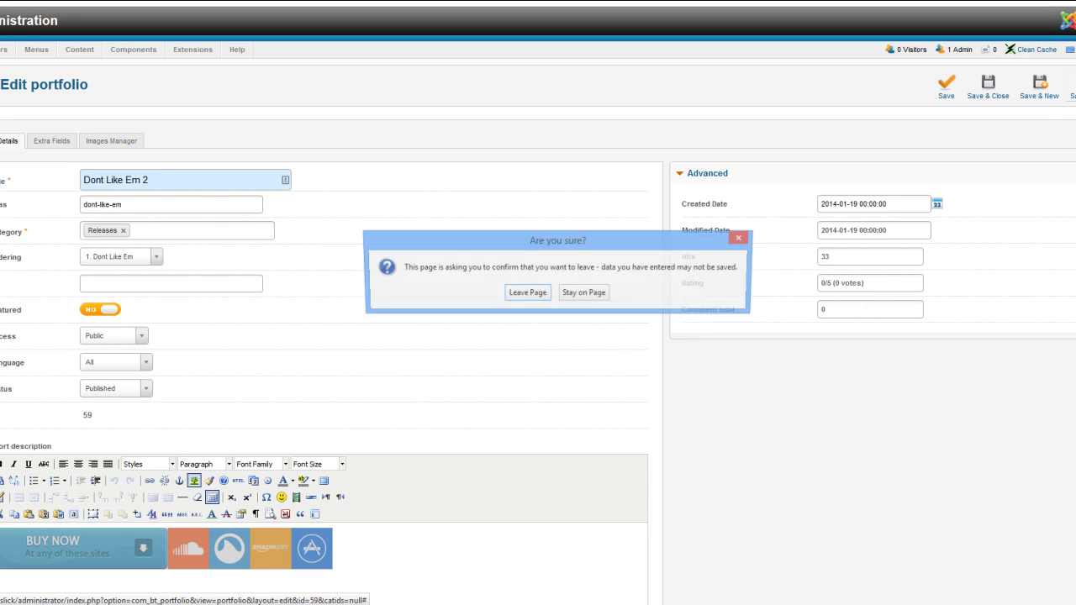
click(526, 293)
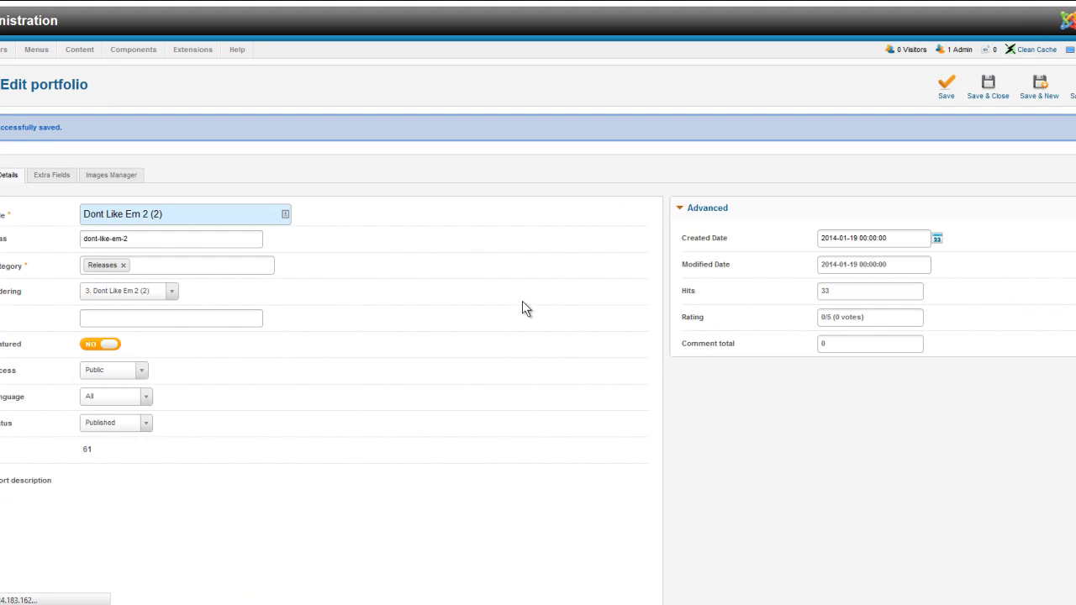
click(1073, 88)
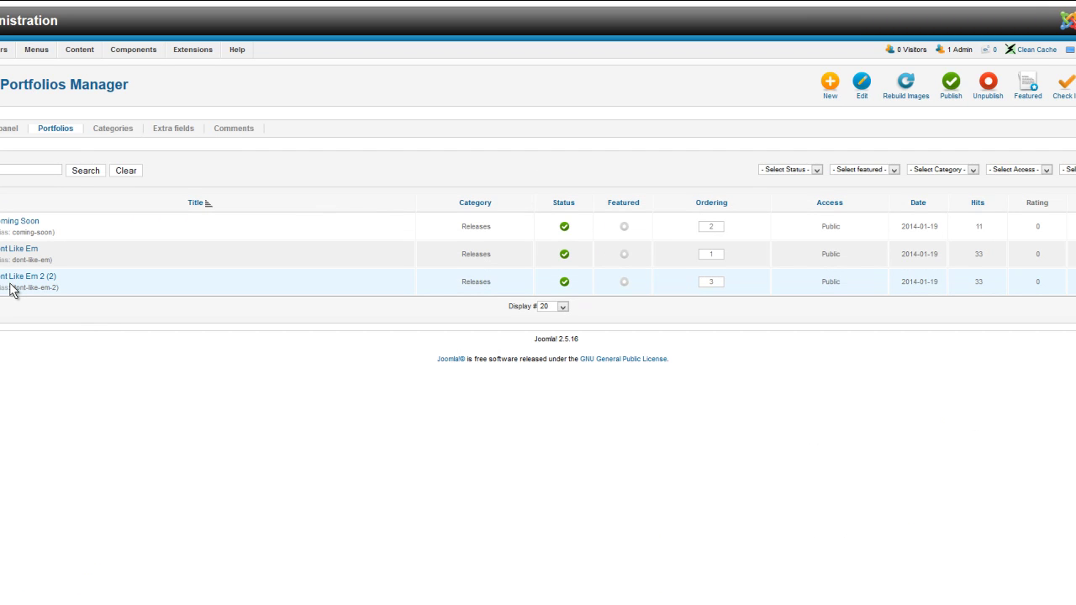
- Open the copied portfolio, change its title to "Do like Em" and clear its alias
click(10, 278)
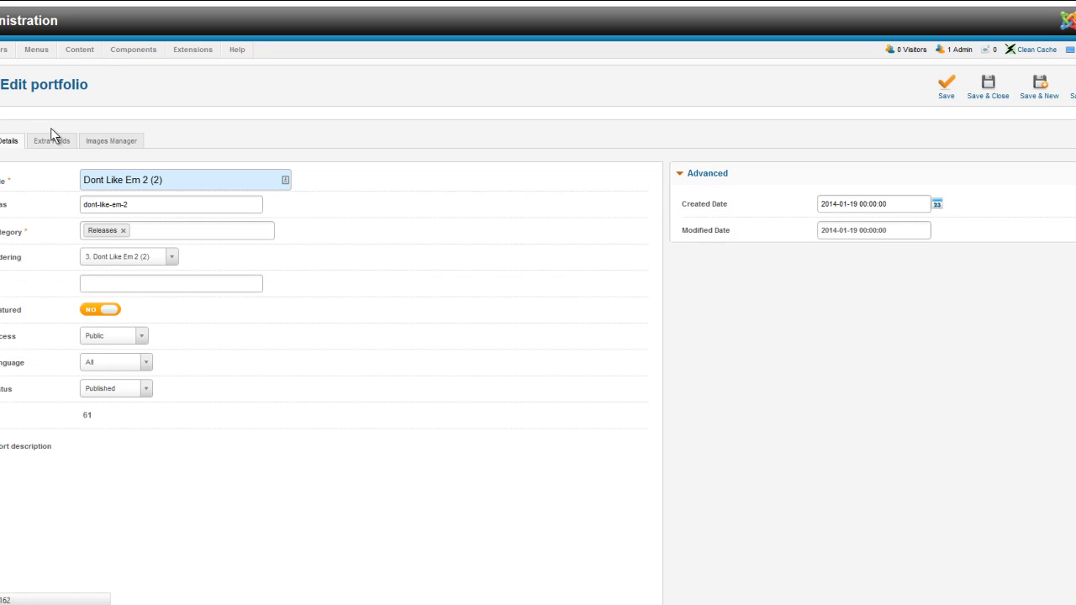
drag(163, 179, 22, 178)
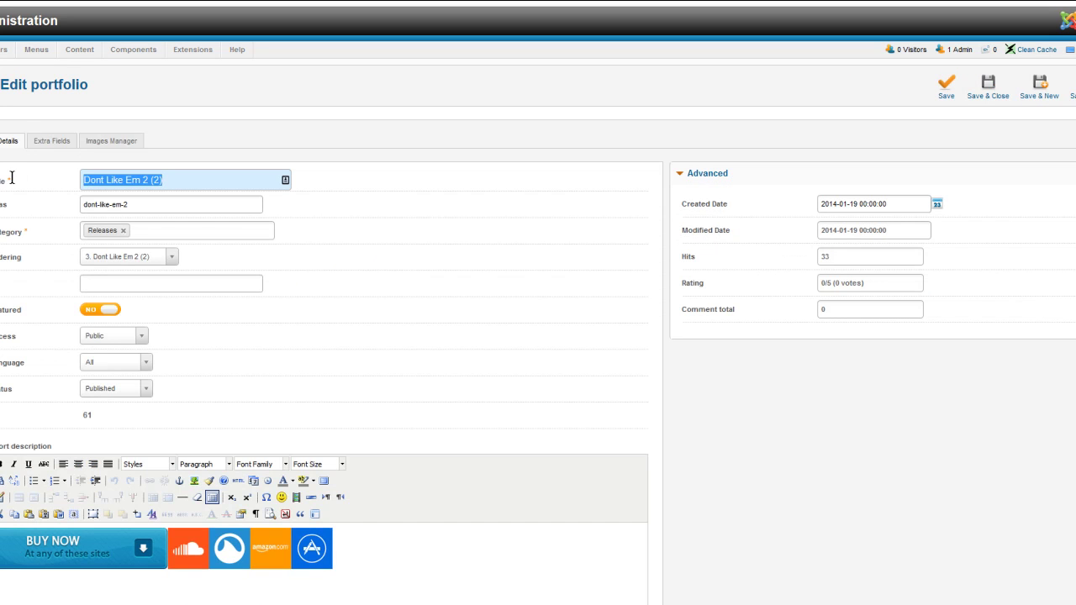
text(Do lik)
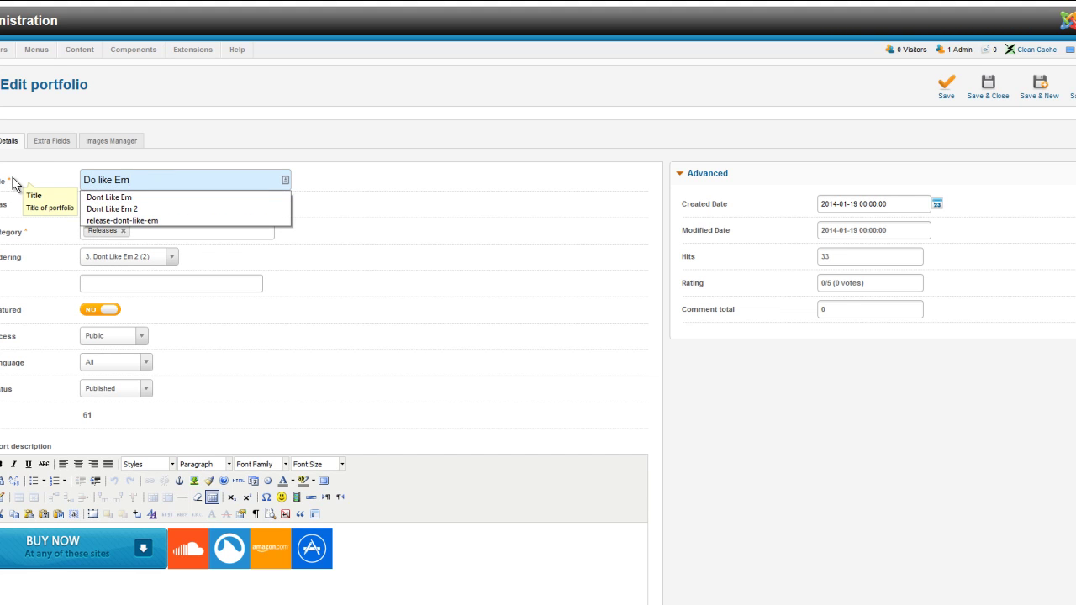
drag(131, 205, 82, 205)
key(BackSpace)
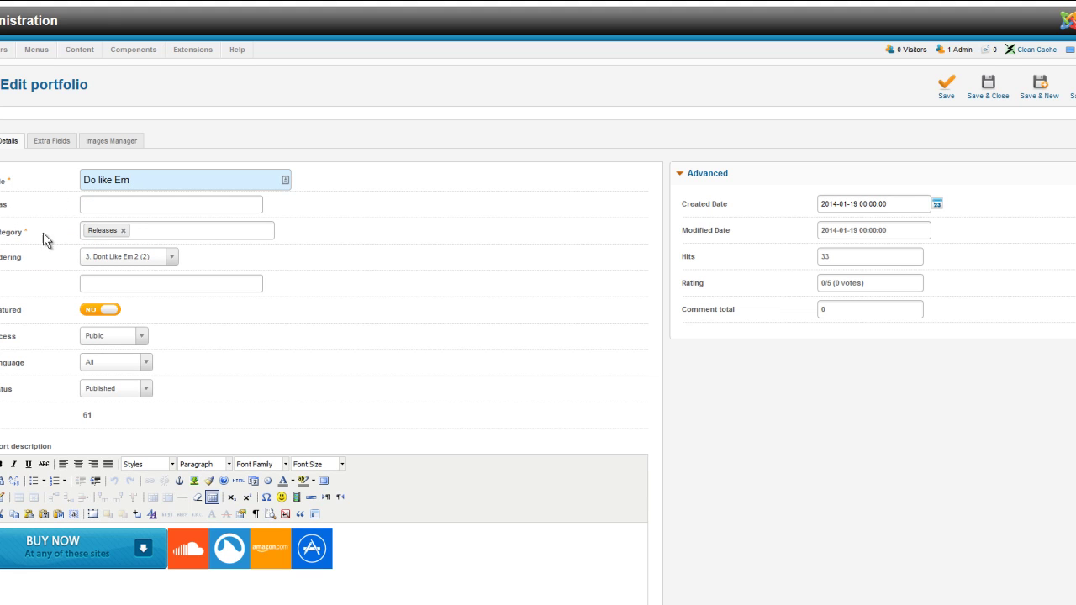
- Check the link settings of the SoundCloud and Grooveshark icons in the short description, leaving both without changes
scroll(126, 218, down, 2)
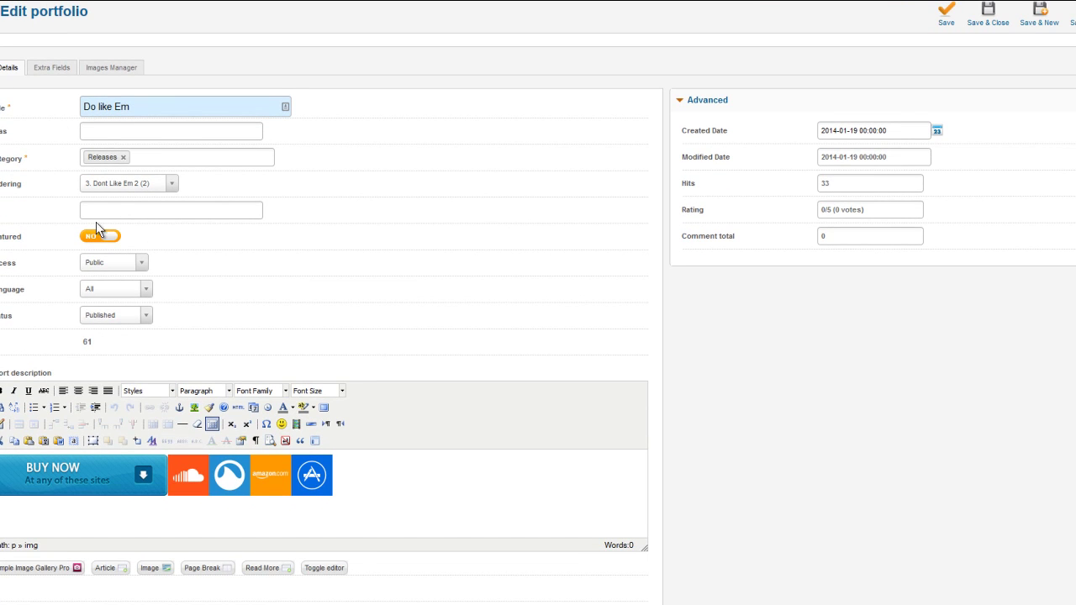
scroll(125, 319, down, 4)
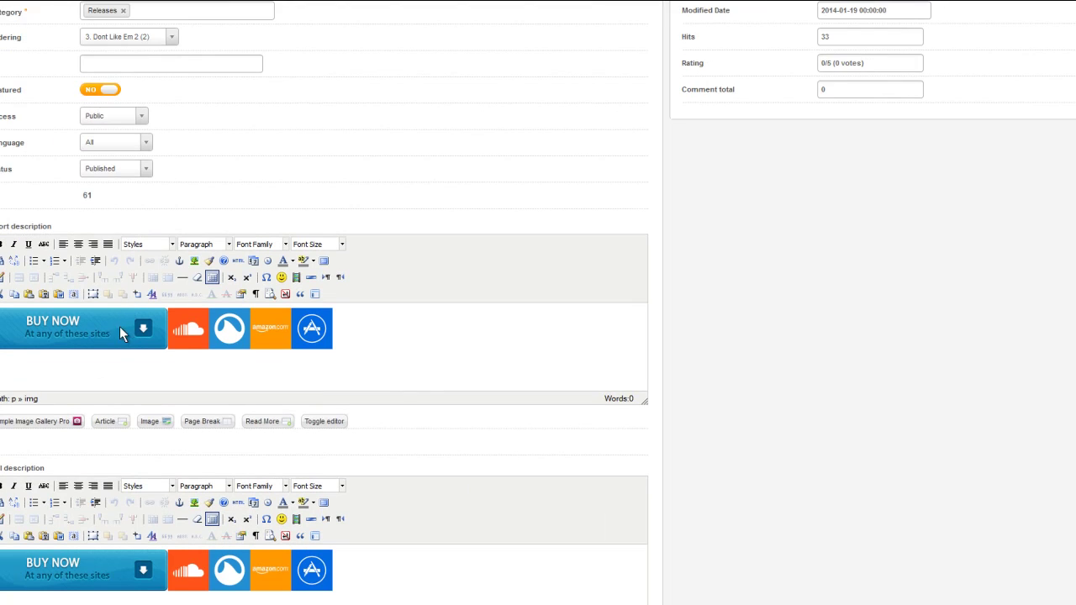
scroll(112, 328, down, 4)
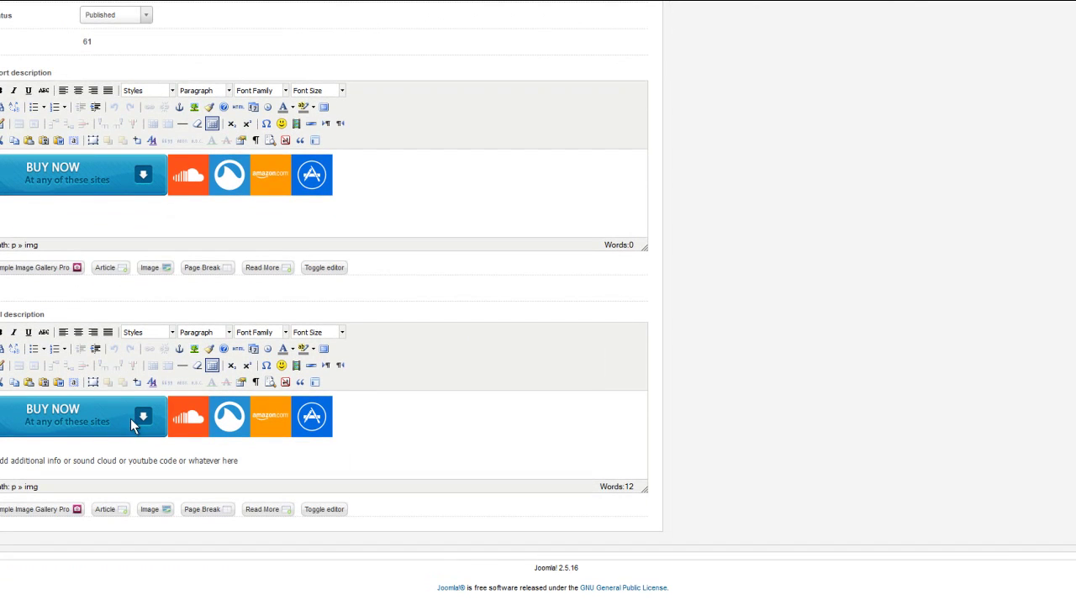
click(200, 178)
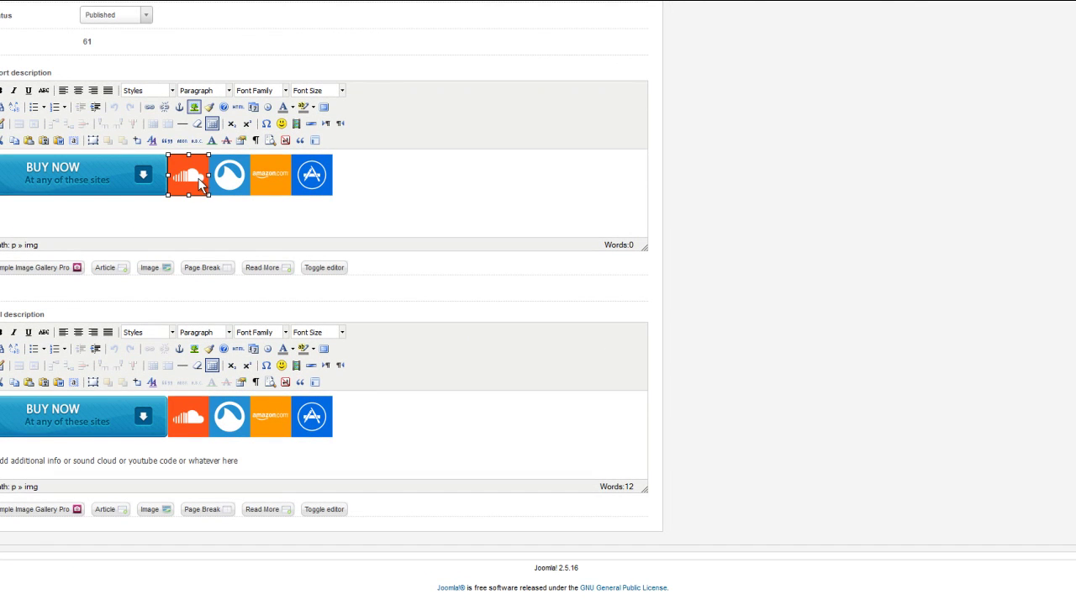
click(149, 107)
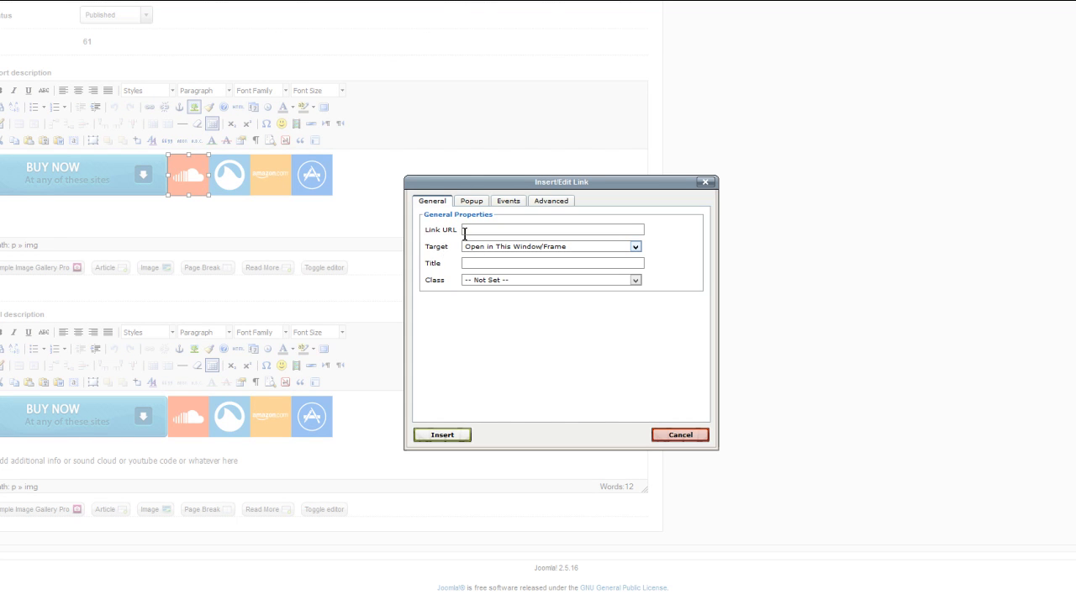
click(677, 437)
click(237, 185)
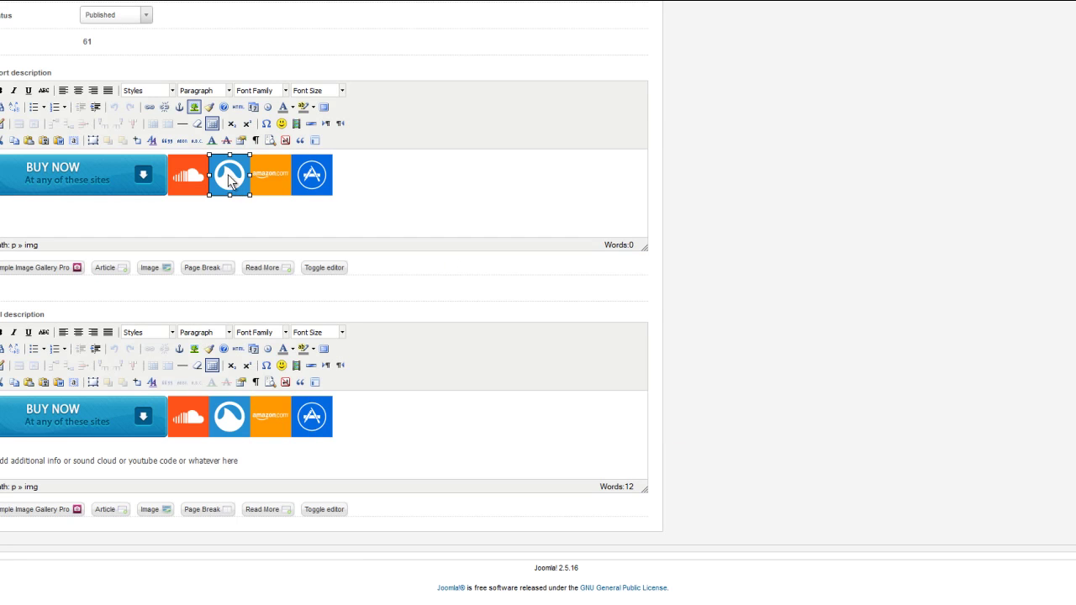
click(149, 107)
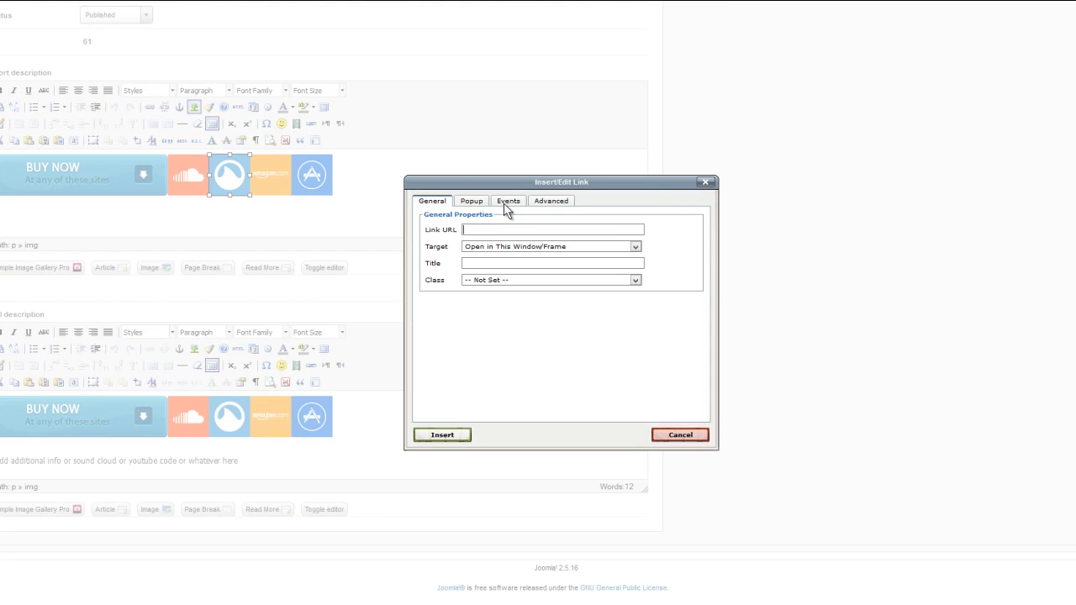
click(493, 228)
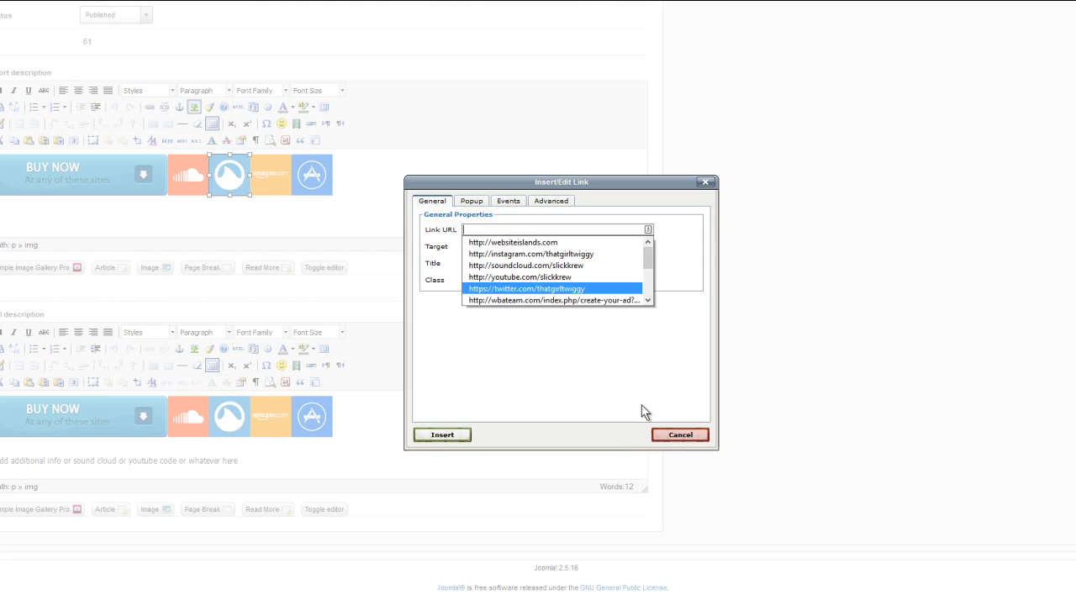
click(677, 434)
- Delete the SoundCloud icon beside the Buy Now banner in both the short and full descriptions
drag(360, 205, 9, 172)
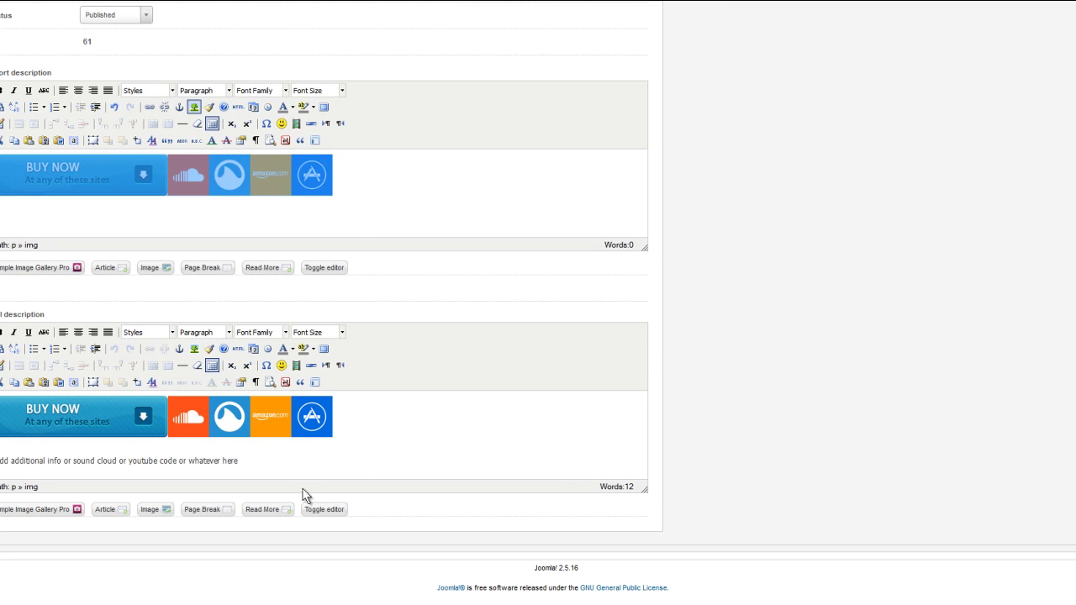
click(367, 411)
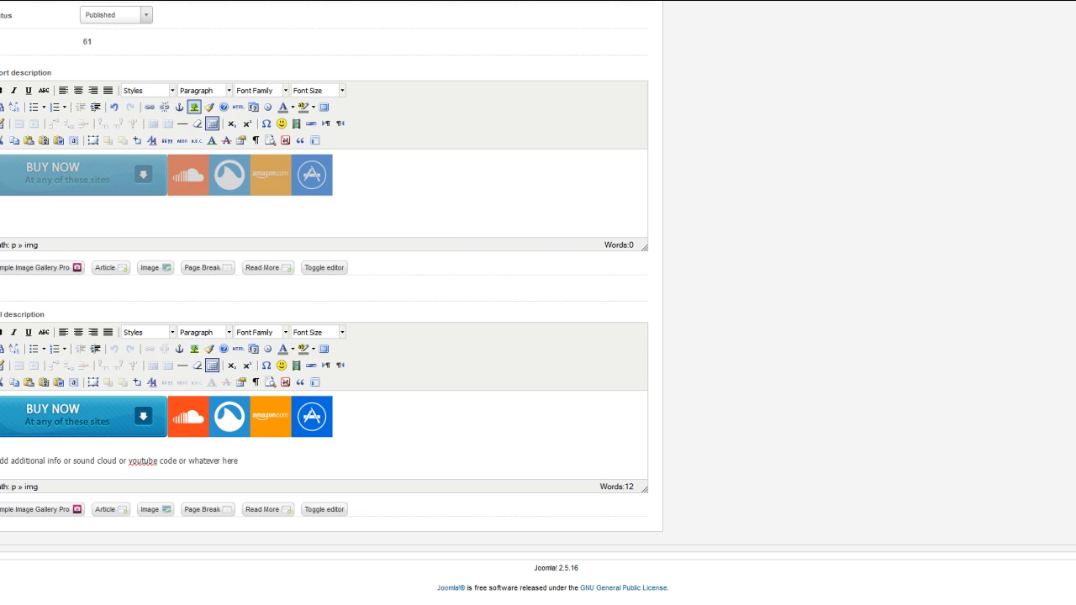
click(215, 215)
click(192, 174)
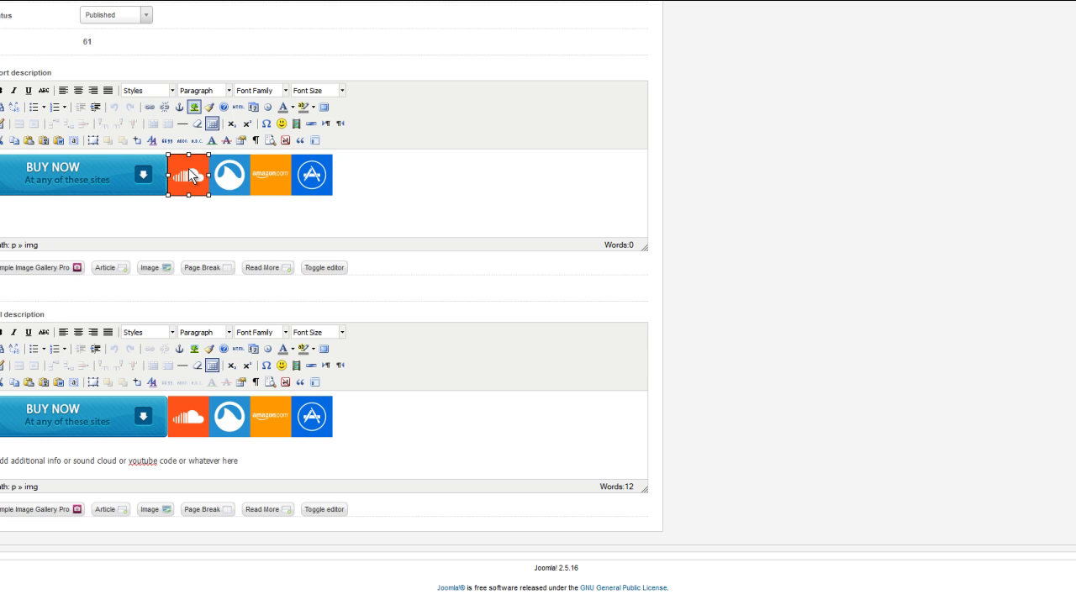
key(Delete)
click(199, 412)
key(Delete)
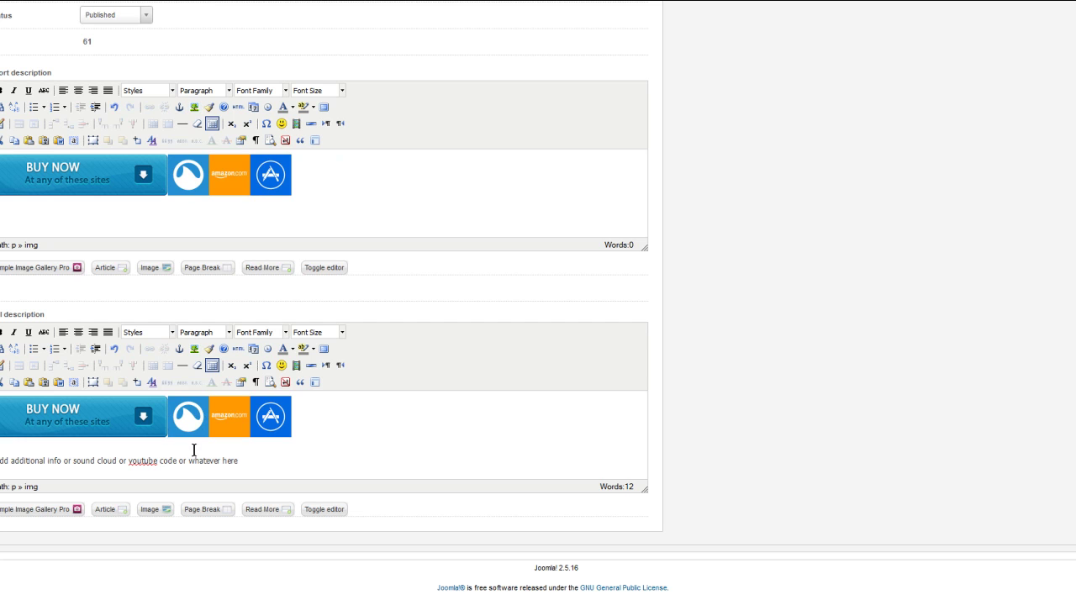
- Insert the SoundCloud image from the icons folder beside the Buy Now banner in the full description
click(161, 513)
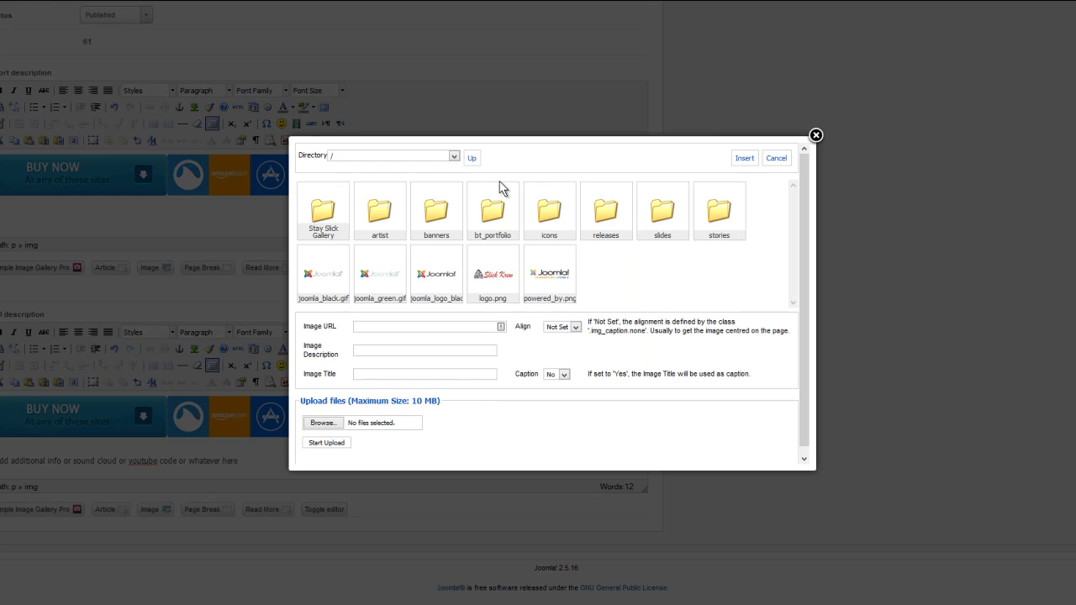
click(550, 211)
click(652, 215)
click(744, 160)
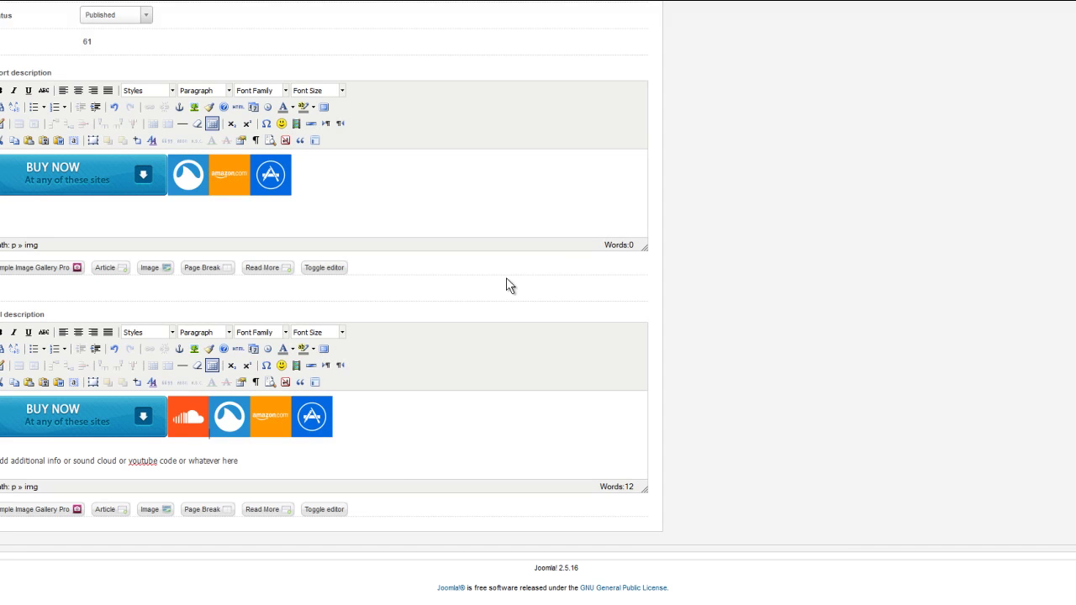
- Review both descriptions and the portfolio's extra fields, including the type, tracklist and description
scroll(387, 478, up, 5)
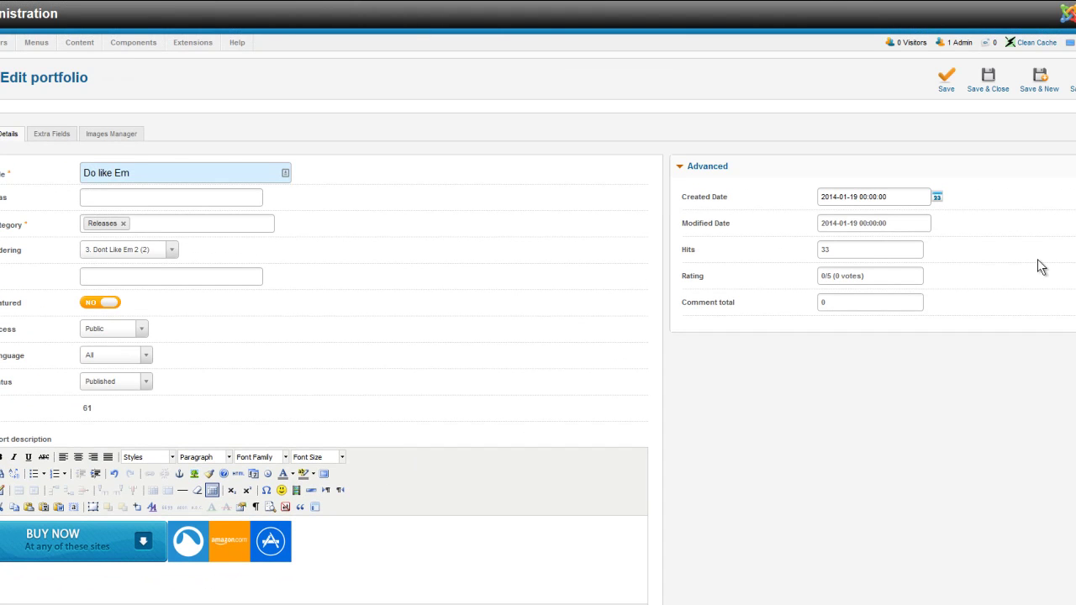
scroll(518, 345, down, 5)
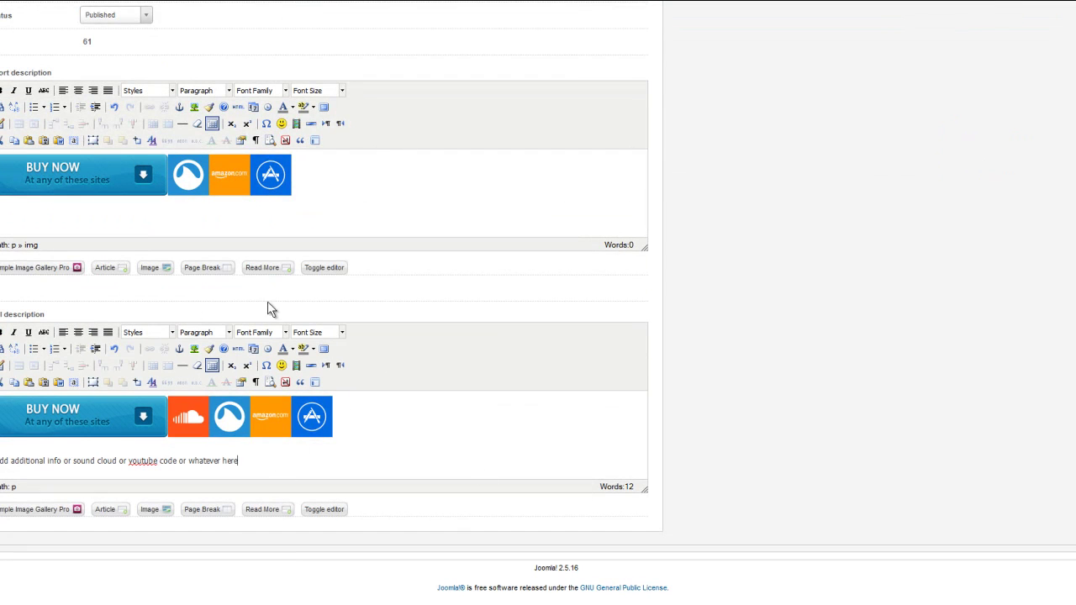
scroll(190, 313, up, 5)
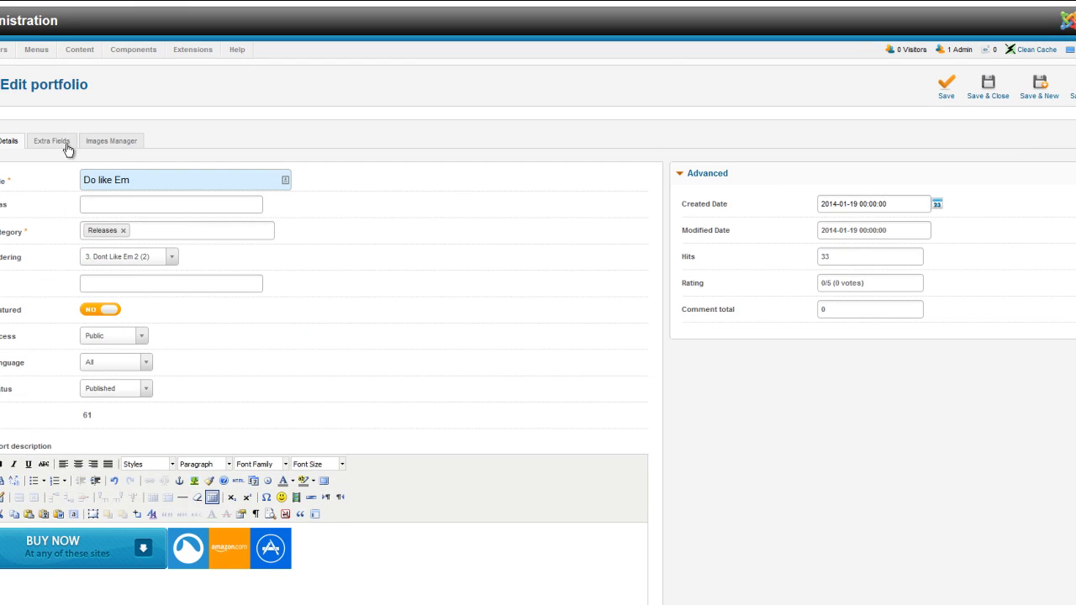
click(53, 144)
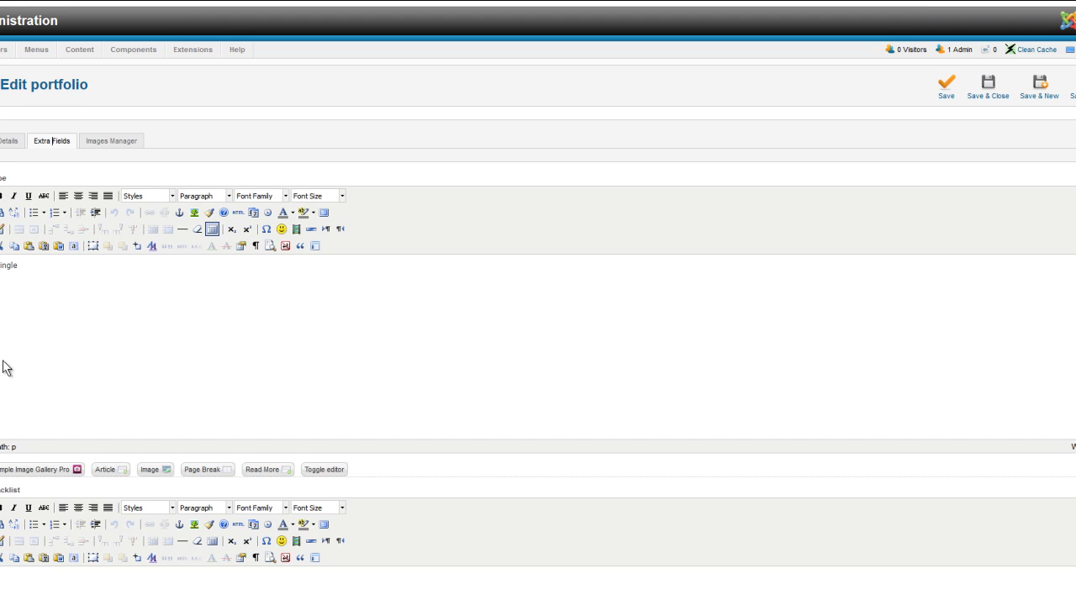
scroll(4, 363, down, 3)
scroll(3, 351, down, 9)
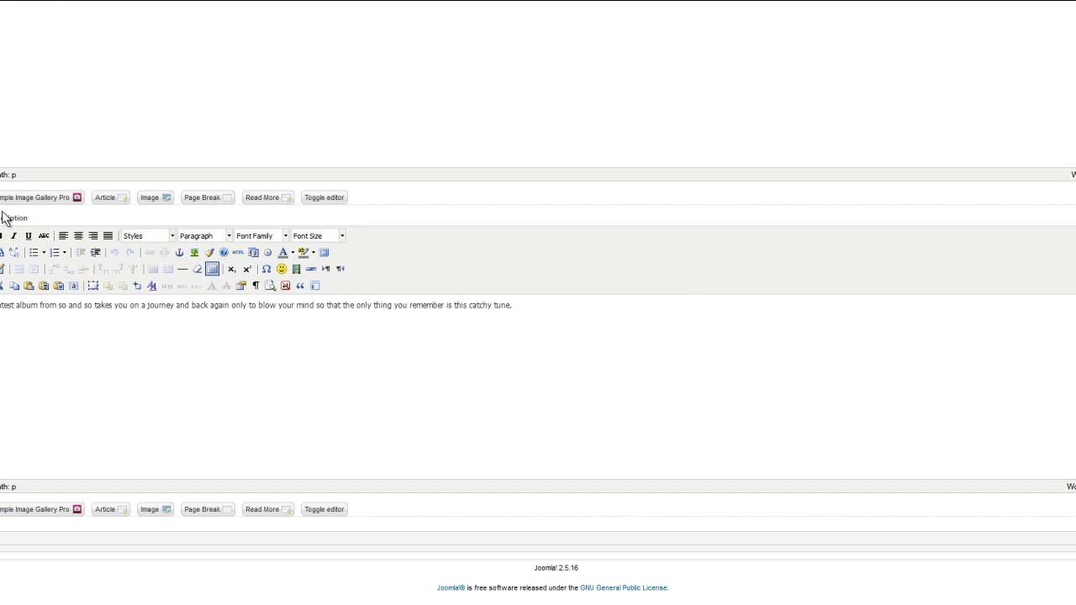
scroll(31, 348, up, 12)
scroll(33, 348, up, 1)
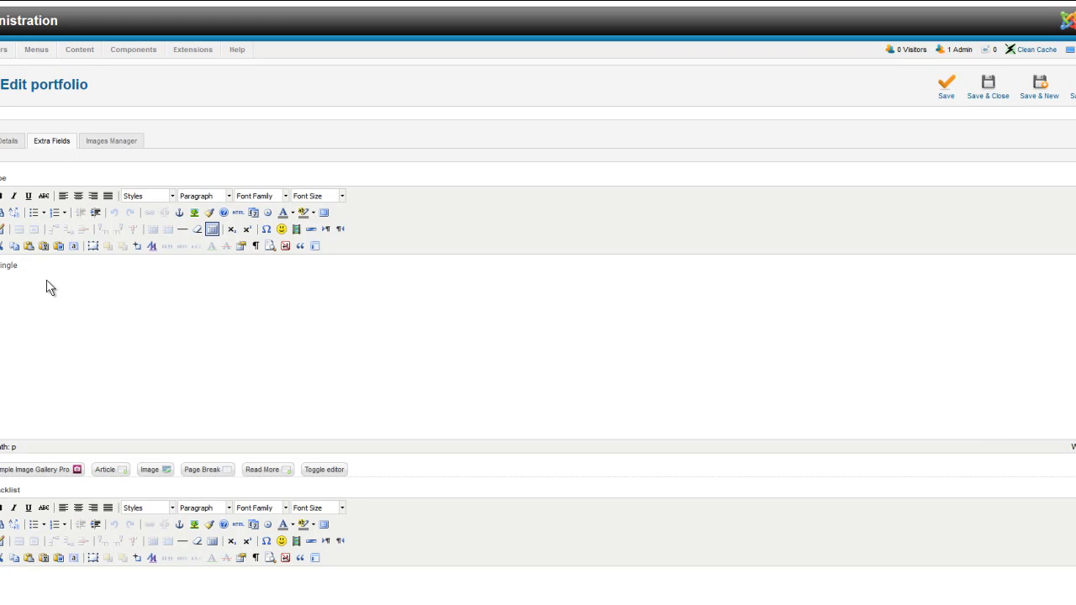
- Add the track dont like em to the tracklist extra field, then save and close the portfolio
scroll(50, 294, down, 5)
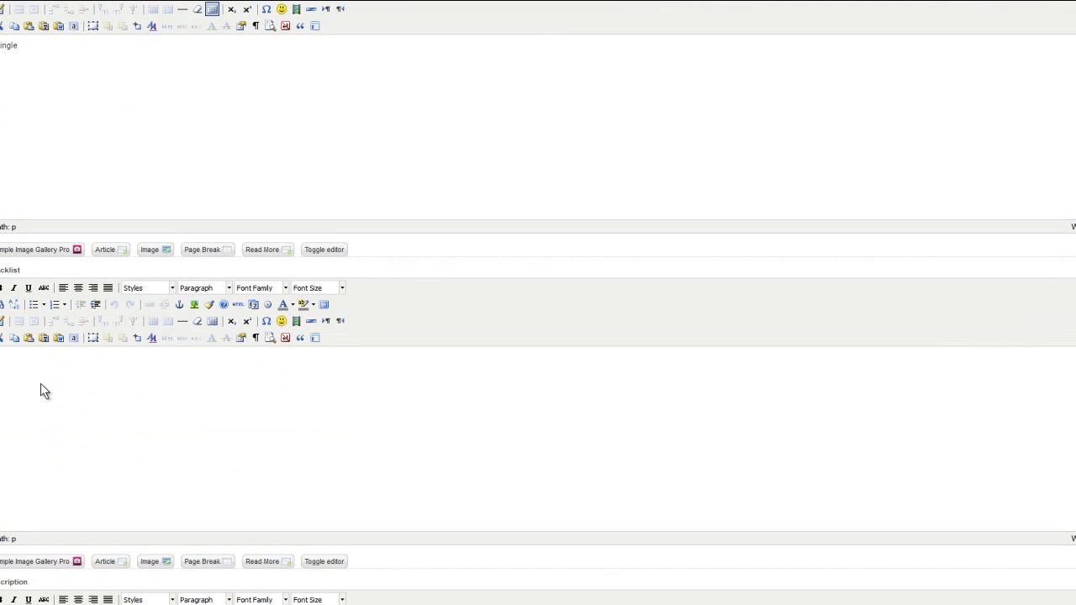
click(36, 369)
scroll(37, 391, down, 3)
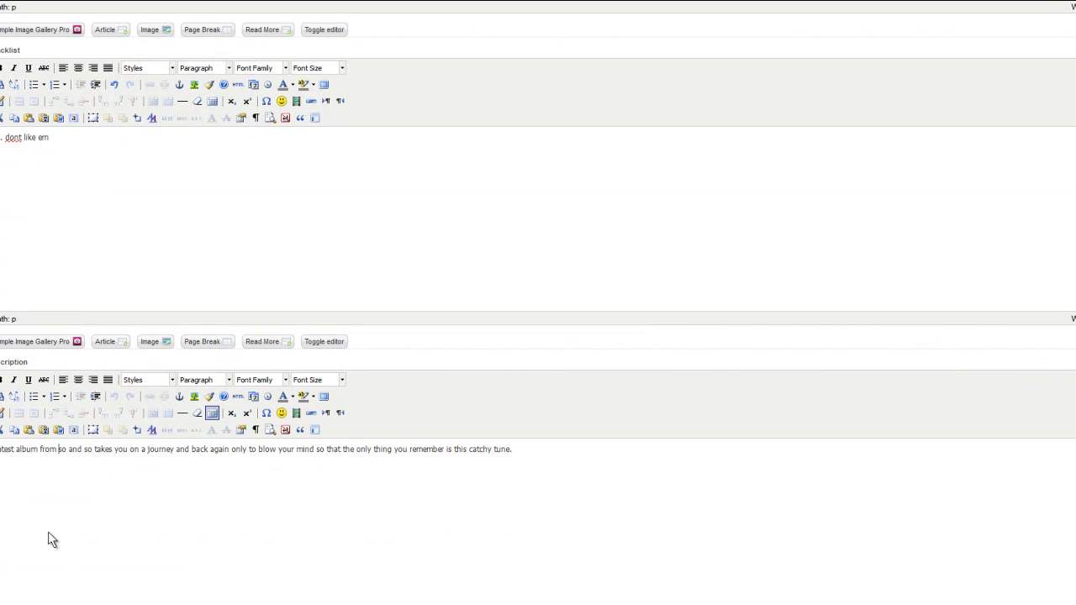
scroll(28, 509, down, 2)
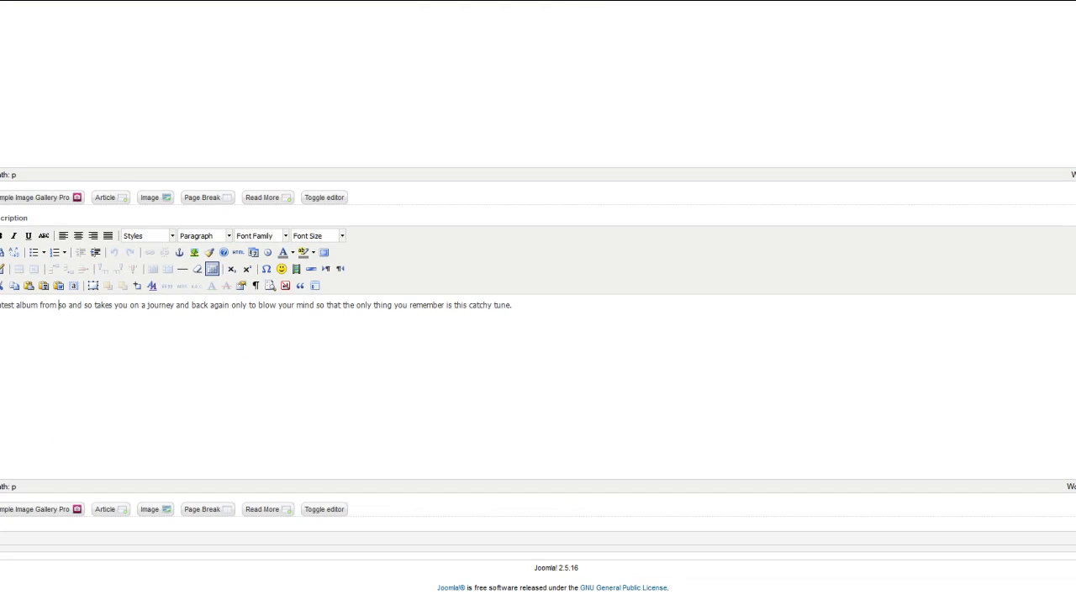
drag(1074, 358, 1065, 67)
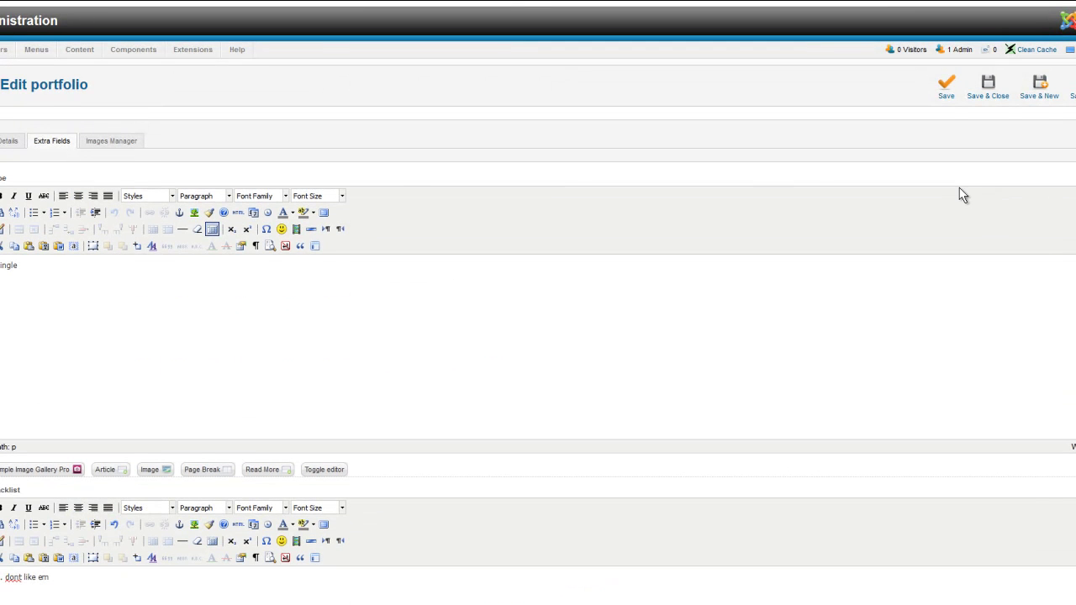
click(992, 81)
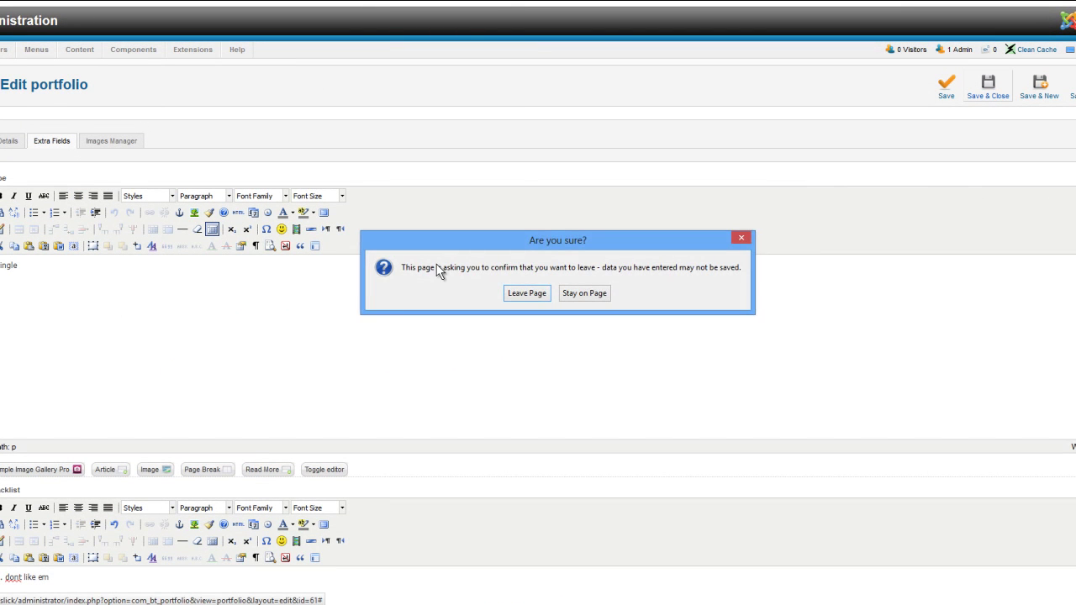
click(512, 291)
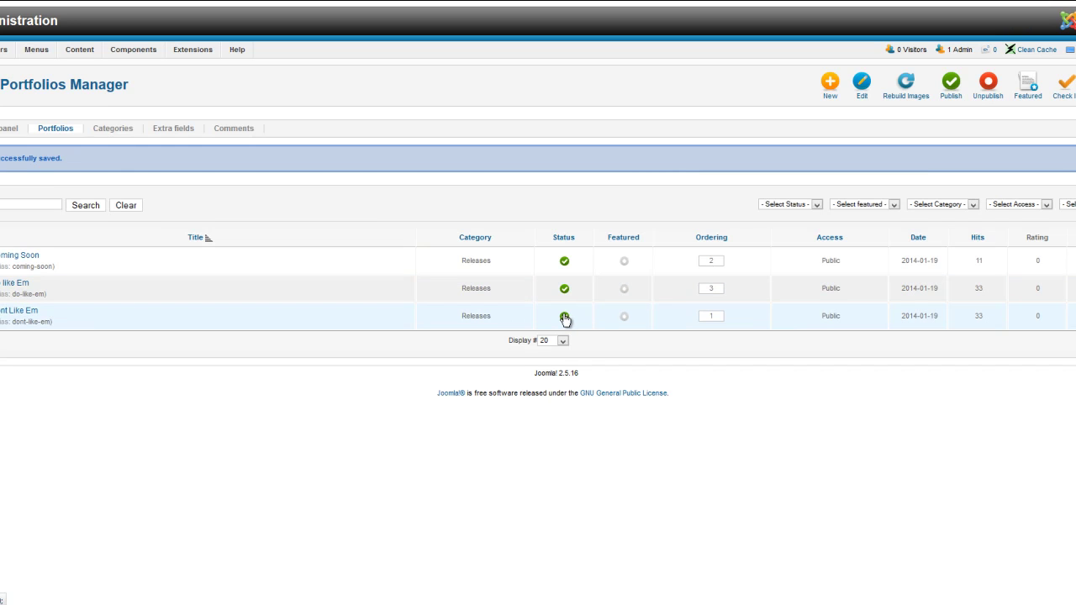
- Try the publish toggle on Dont Like Em and look over the BT Portfolios extra fields and comments
click(564, 318)
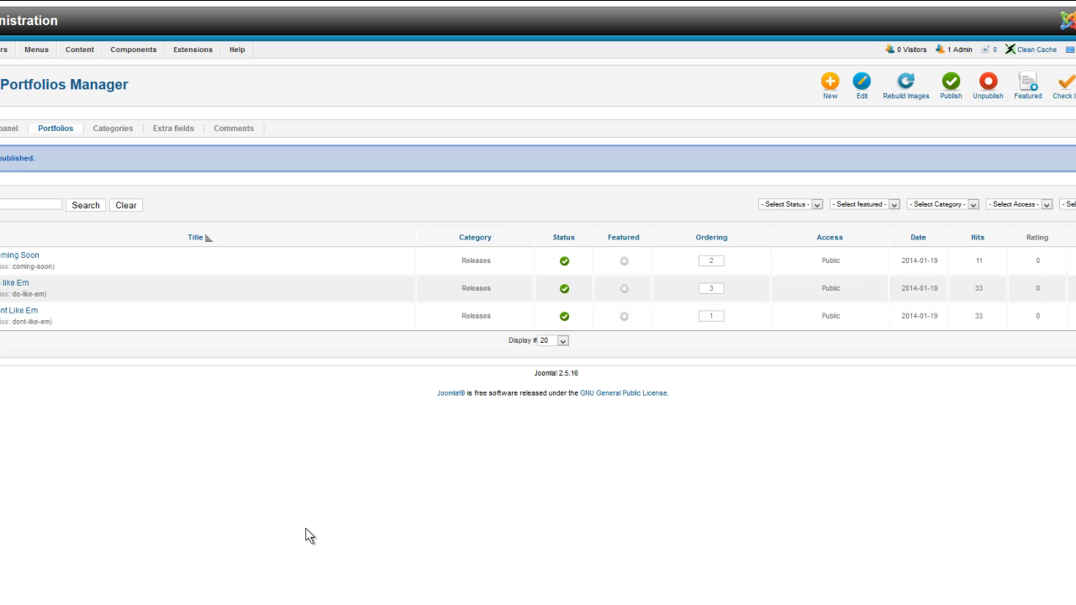
click(177, 135)
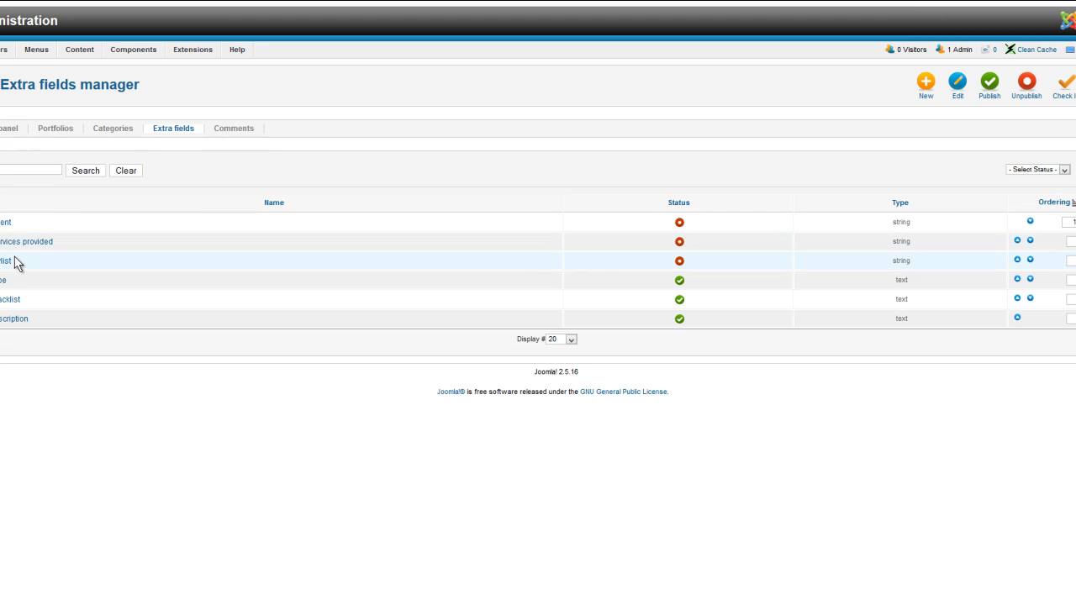
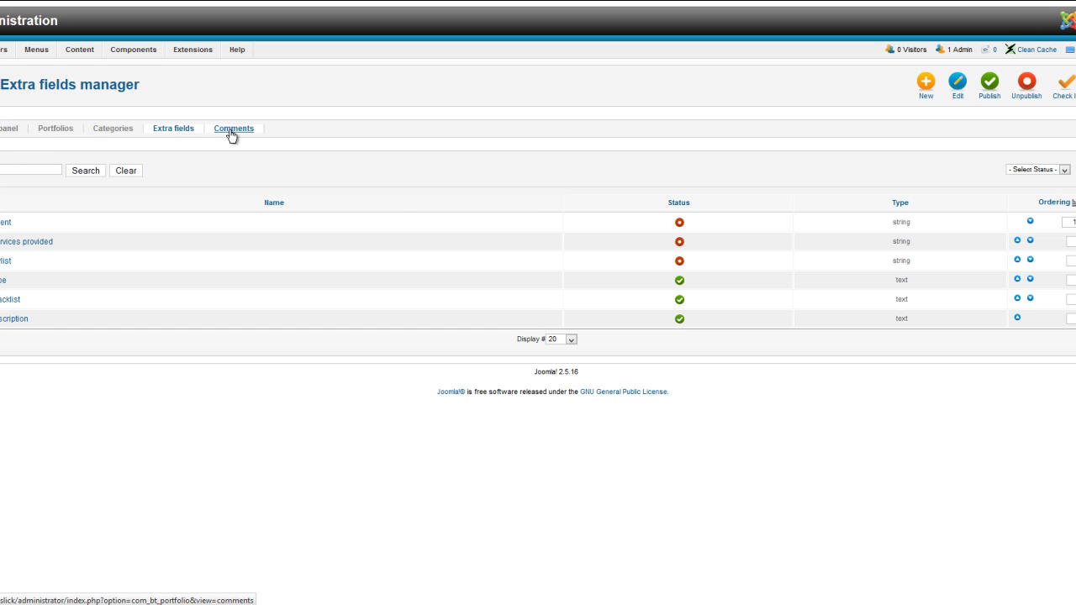
click(232, 132)
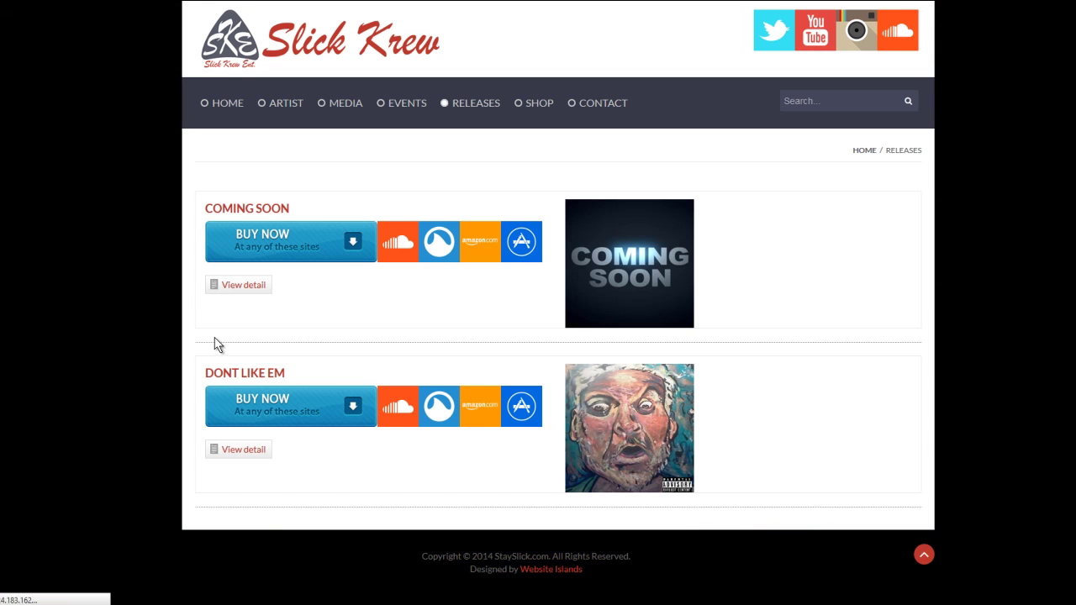
- Reload the site's Releases page and check its entries against the extra fields of Do like Em
key(F5)
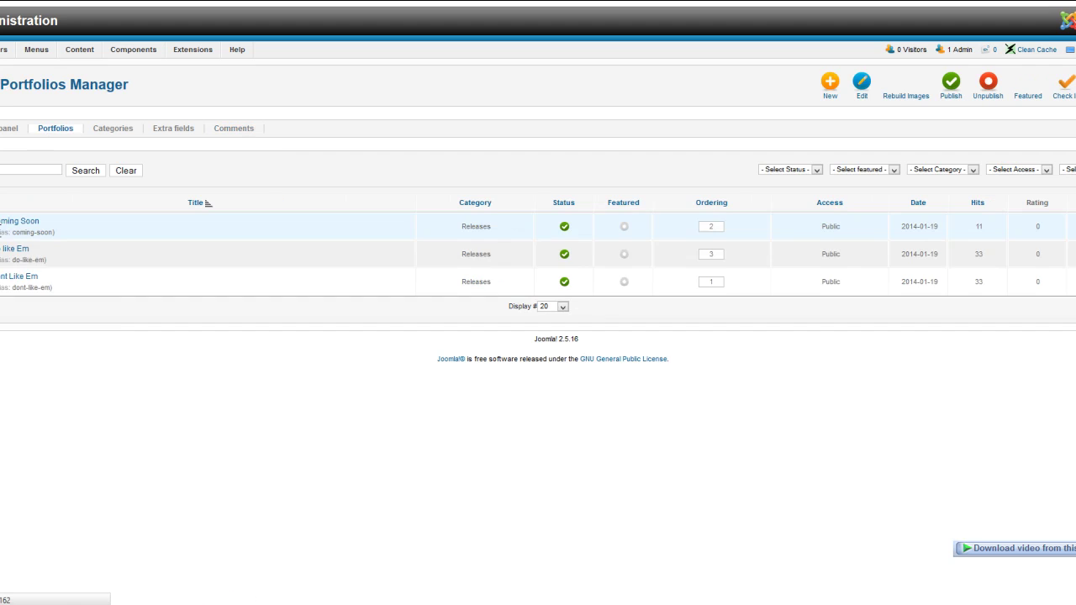
click(4, 251)
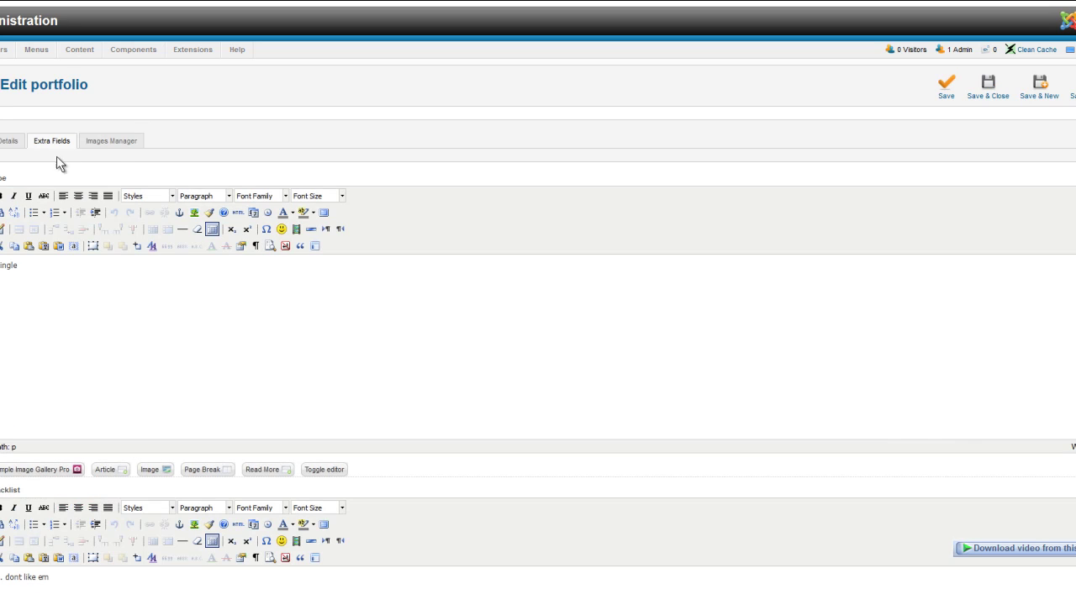
scroll(125, 240, down, 6)
scroll(125, 241, up, 6)
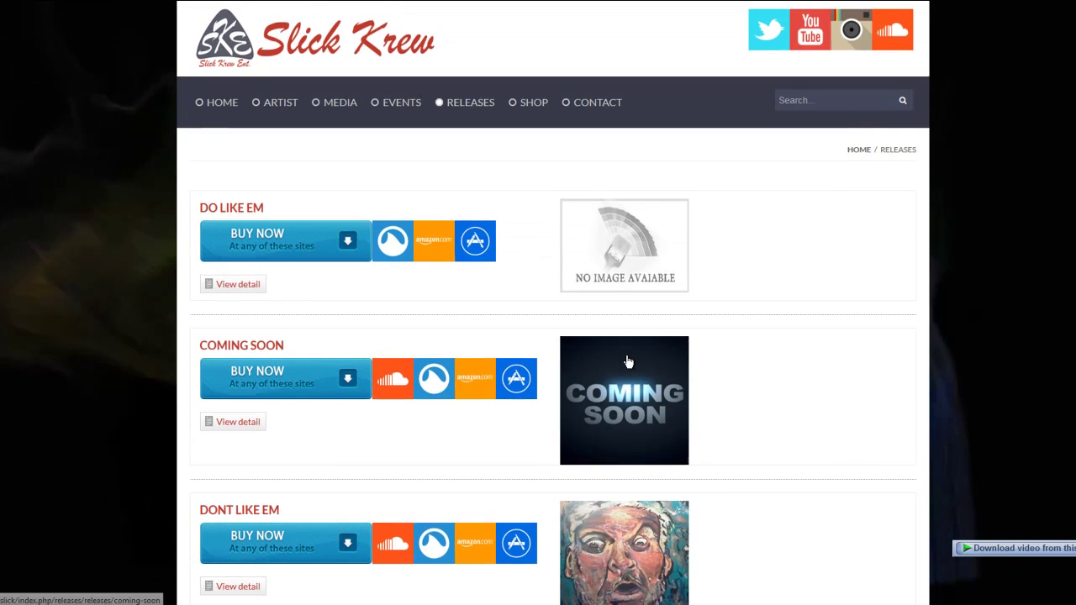
scroll(621, 359, down, 2)
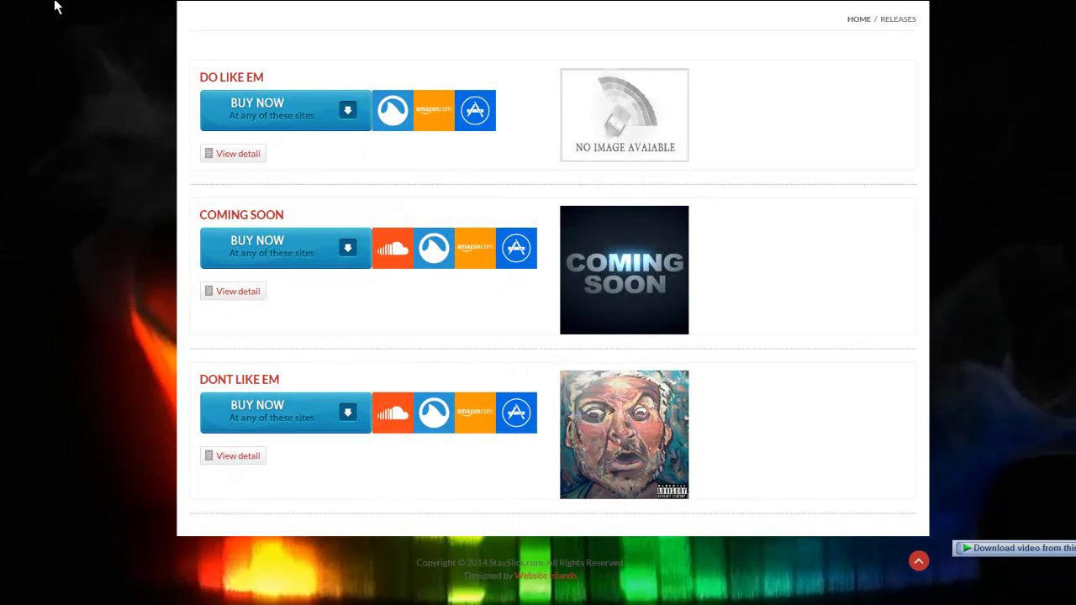
scroll(255, 170, up, 2)
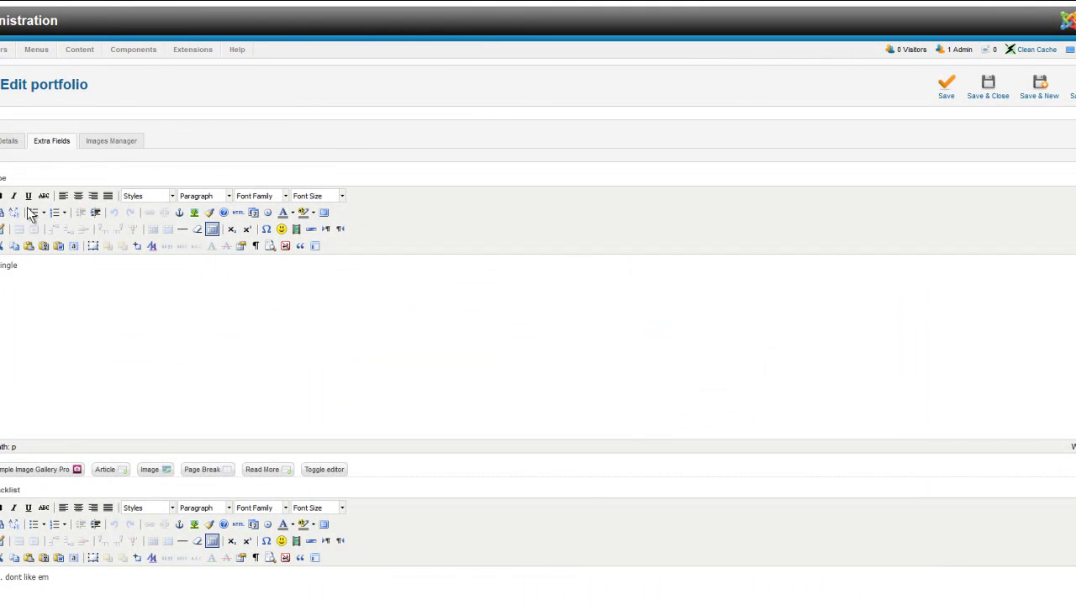
- Check the image upload for Do like Em, cancel the file selection without choosing an image and leave the portfolio
click(8, 140)
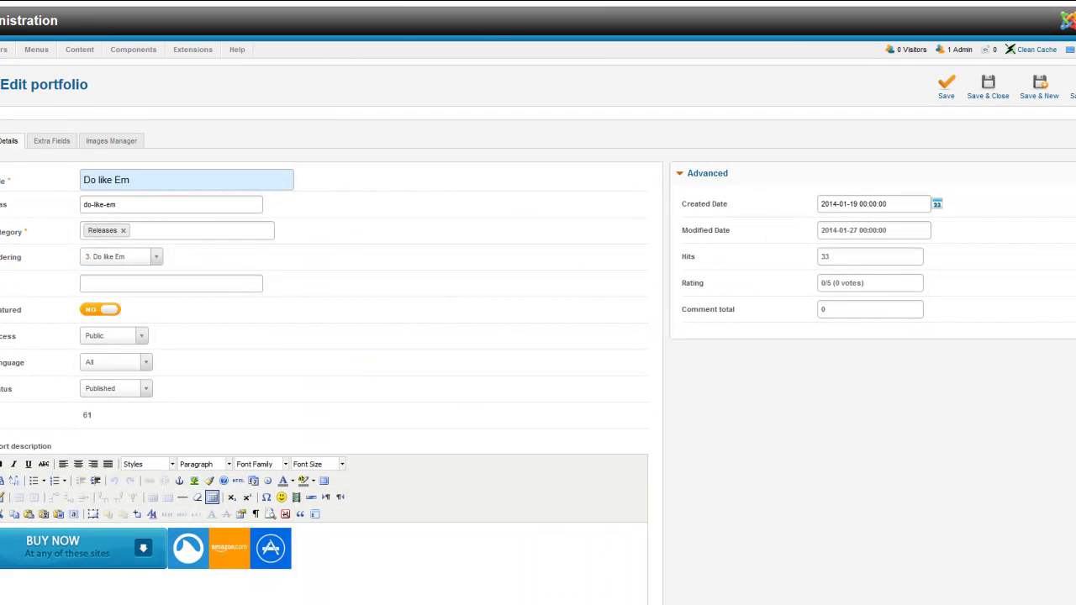
click(93, 145)
click(12, 178)
click(507, 266)
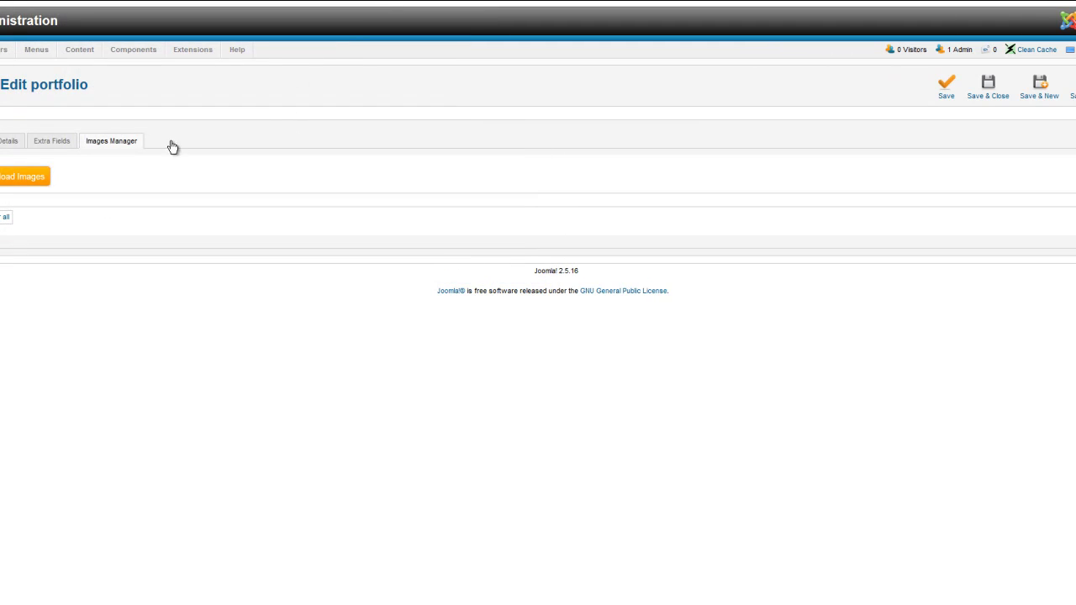
click(11, 178)
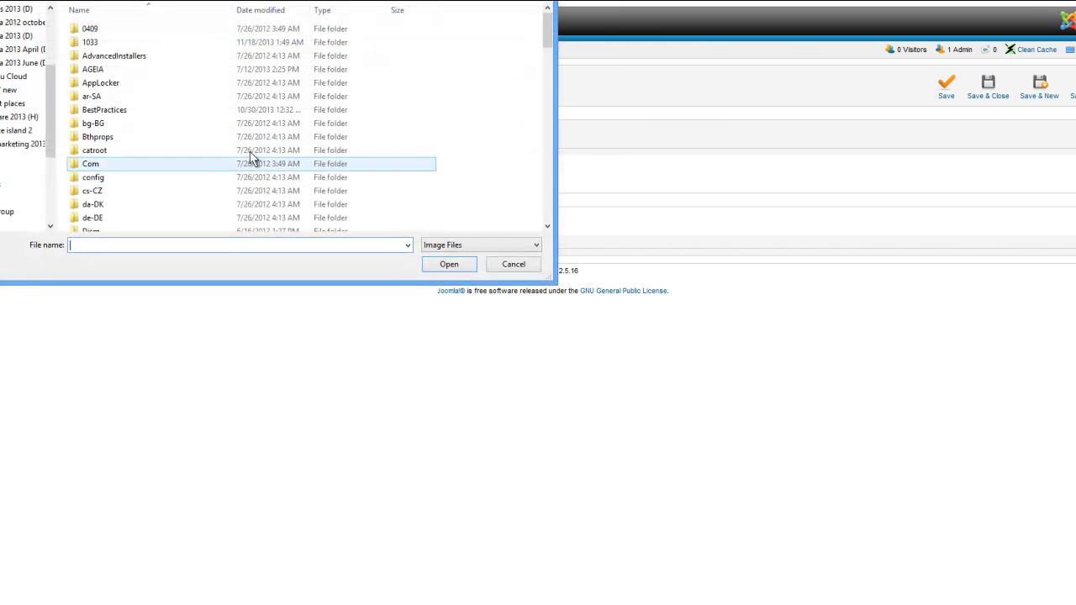
click(514, 265)
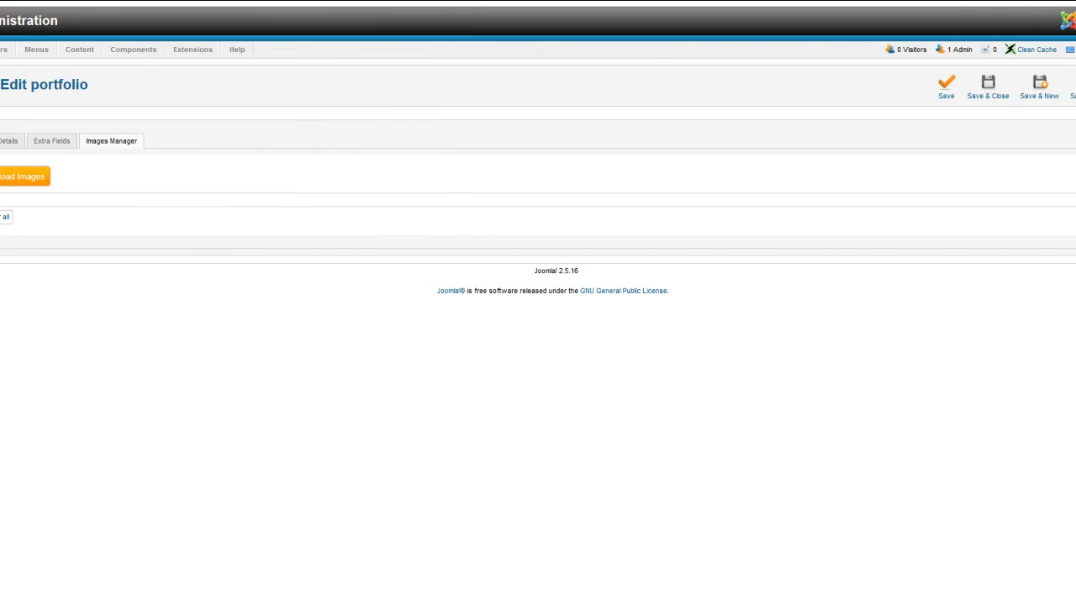
click(1075, 88)
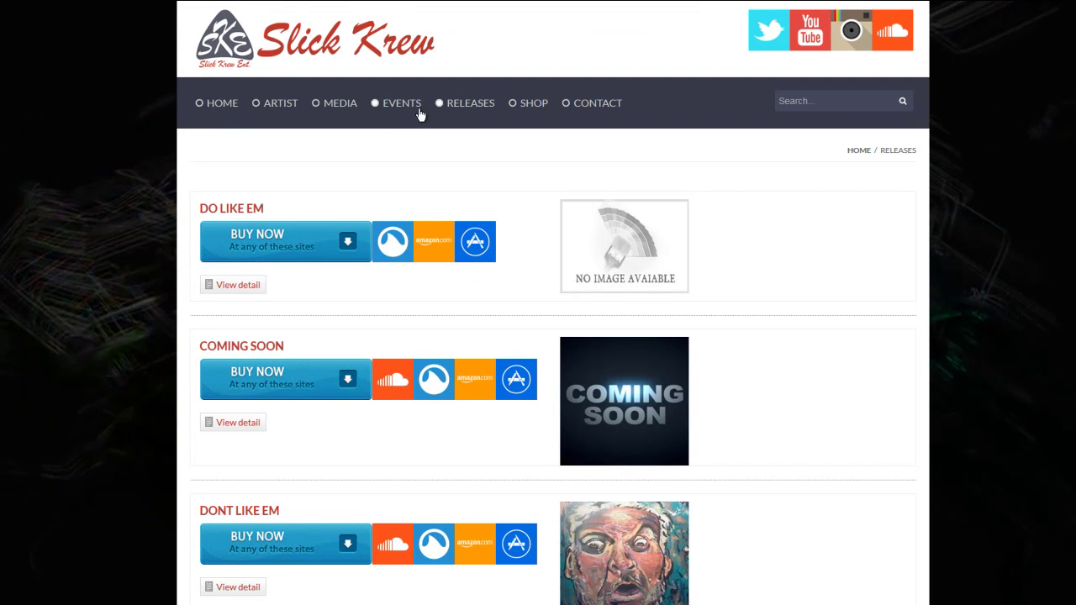
- Review the site's homepage from the welcome banner down to the releases section
click(223, 105)
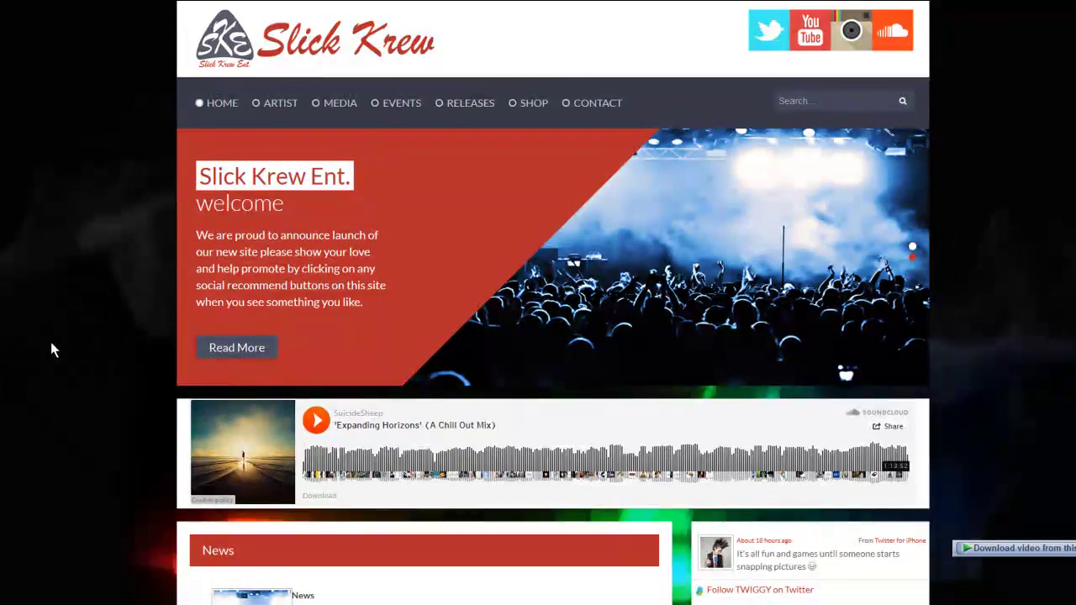
scroll(49, 328, down, 8)
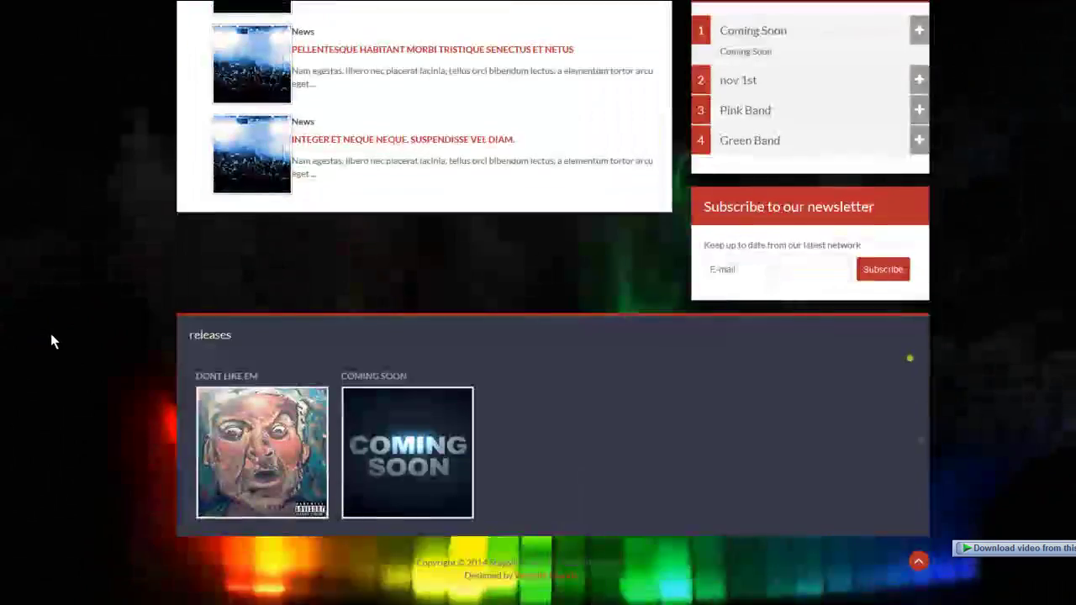
scroll(50, 333, up, 8)
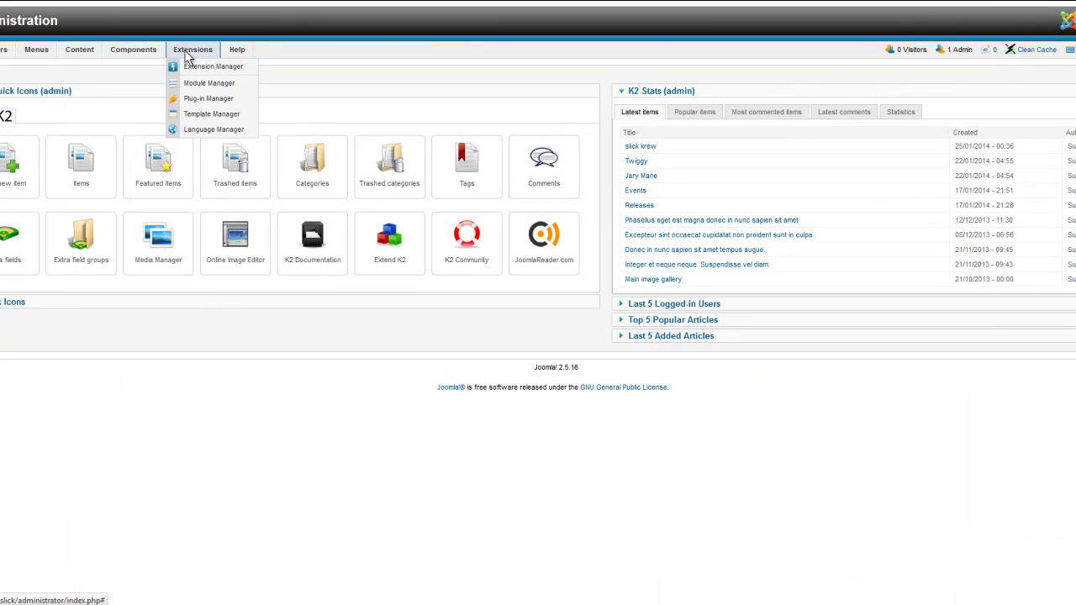
- View the site's Videos page under Media, including the player and its video list
mouse_move(158, 50)
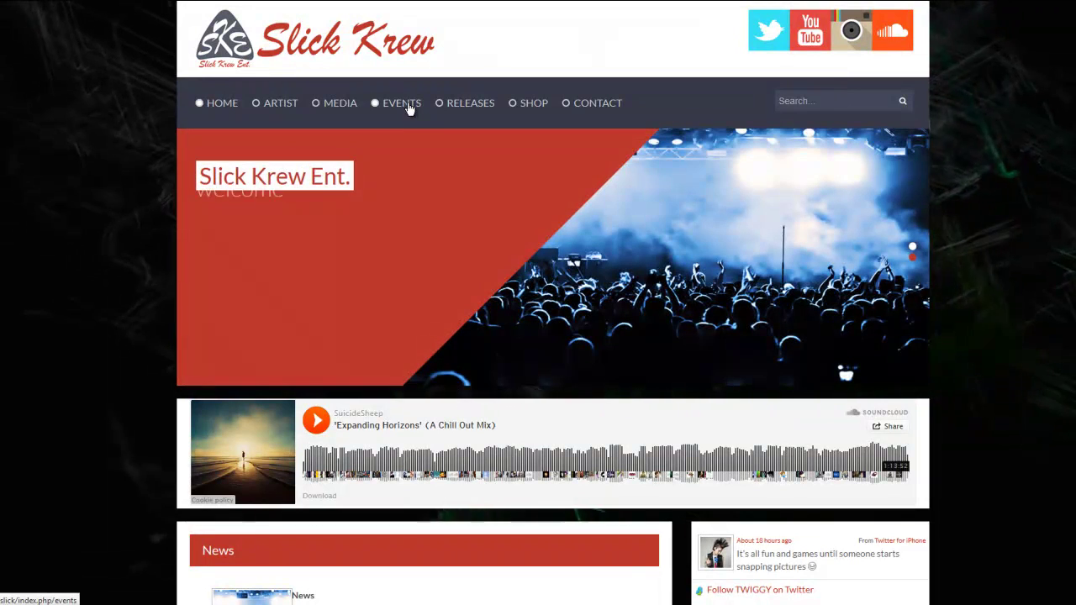
mouse_move(340, 107)
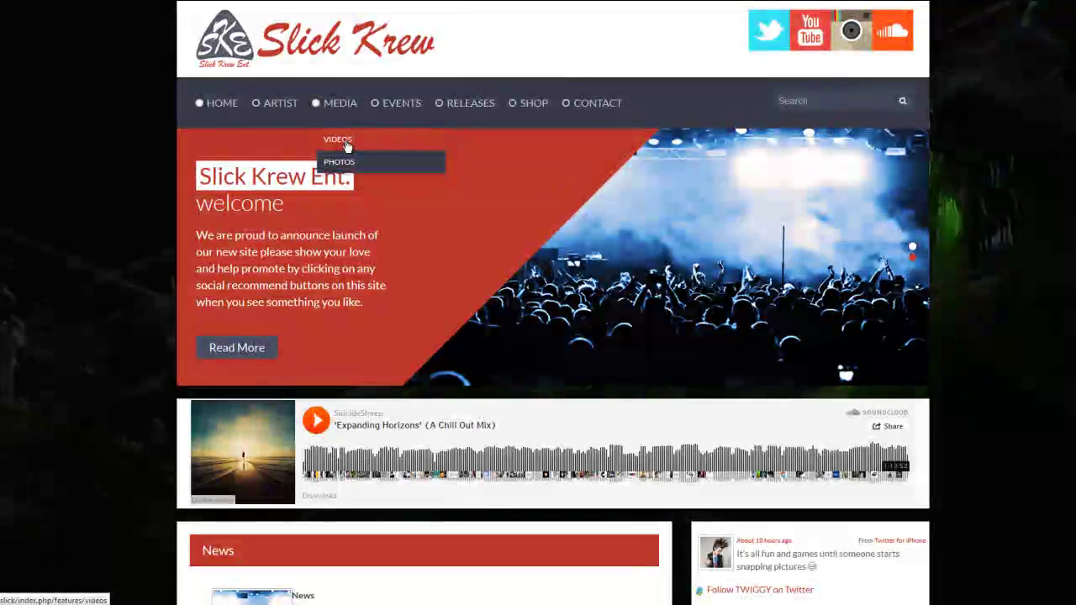
click(344, 141)
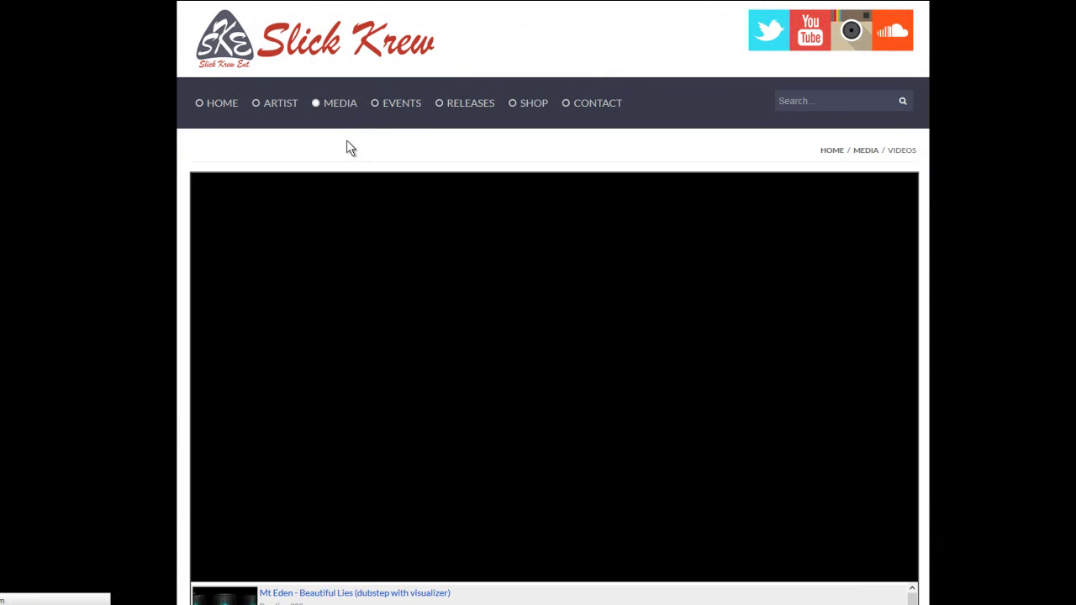
scroll(374, 173, down, 3)
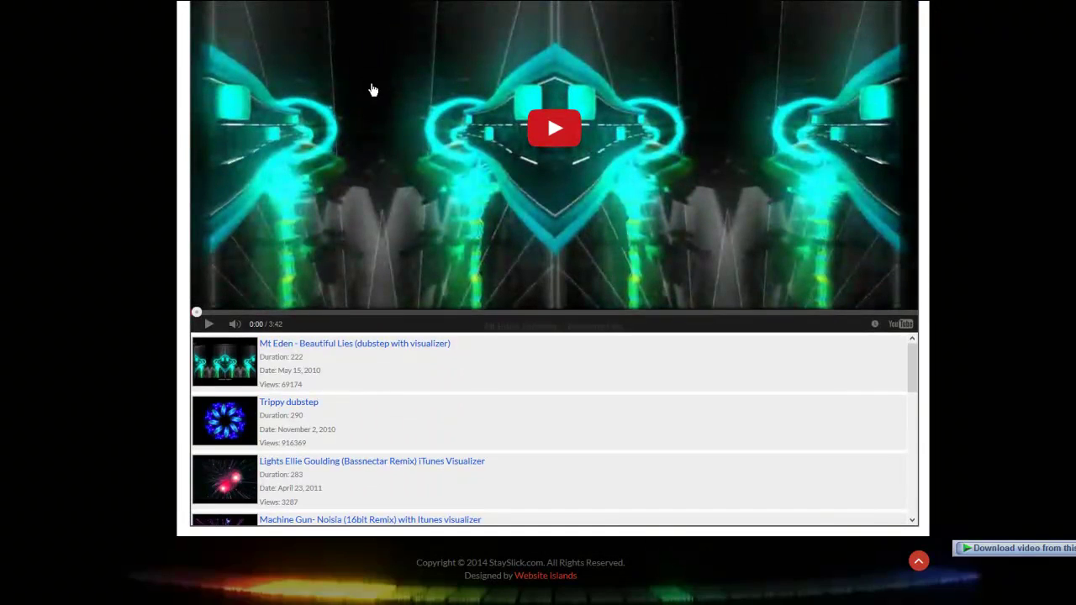
scroll(393, 145, up, 3)
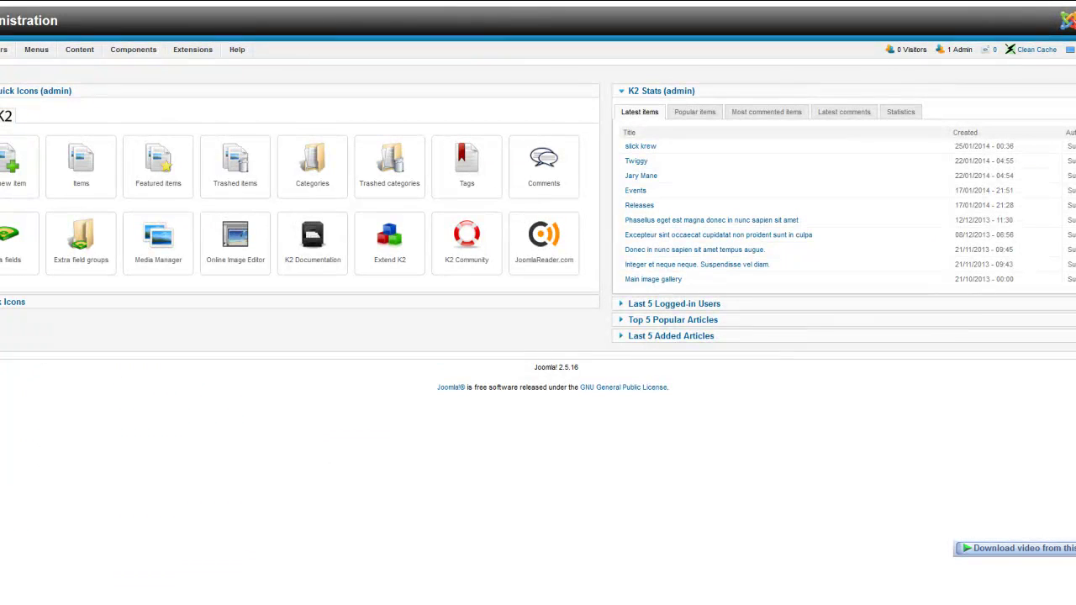
- Open the dubstep video list in Youtube Gallery, highlight its video links and compare them with the site's Videos page
mouse_move(130, 55)
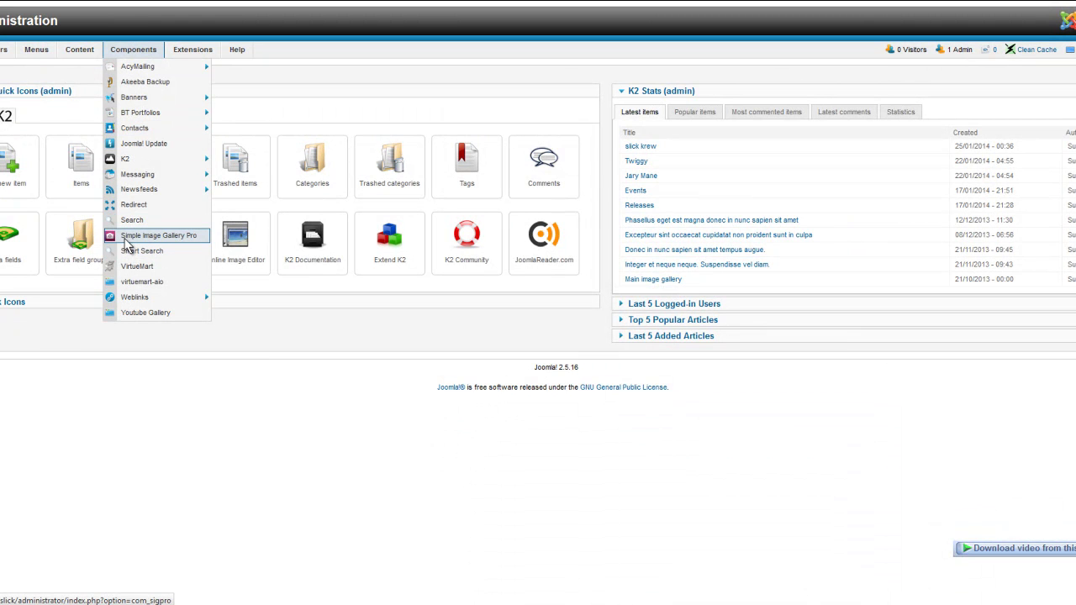
mouse_move(132, 300)
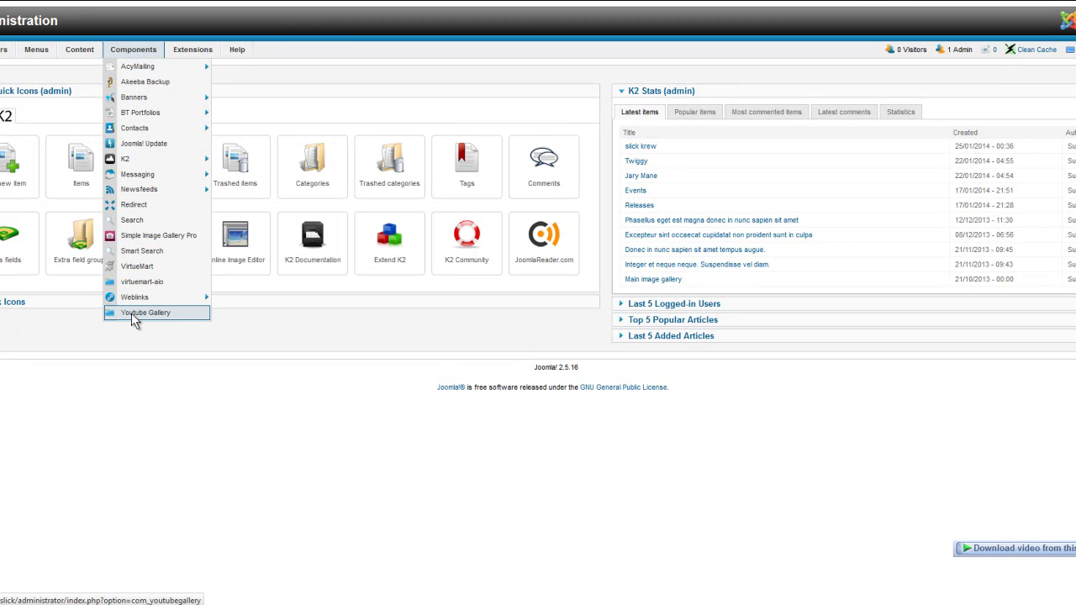
click(131, 313)
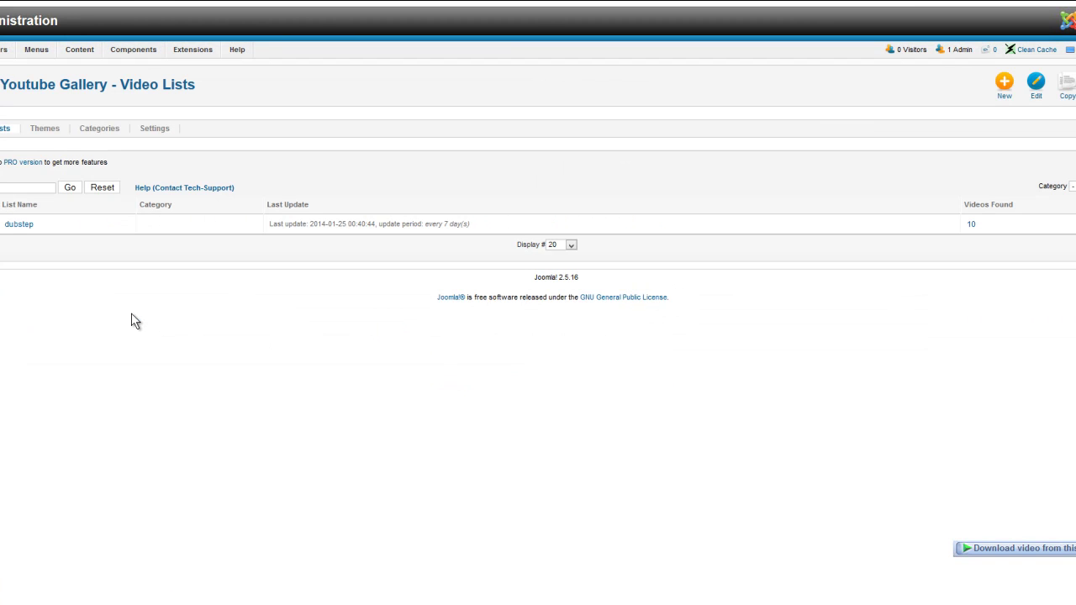
click(17, 225)
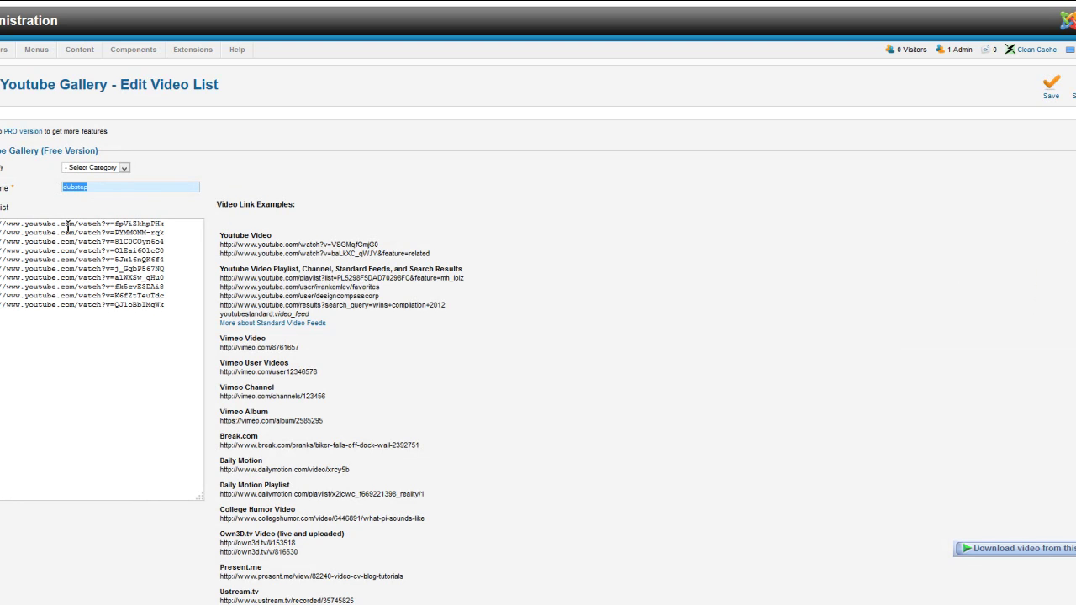
drag(183, 313, 5, 222)
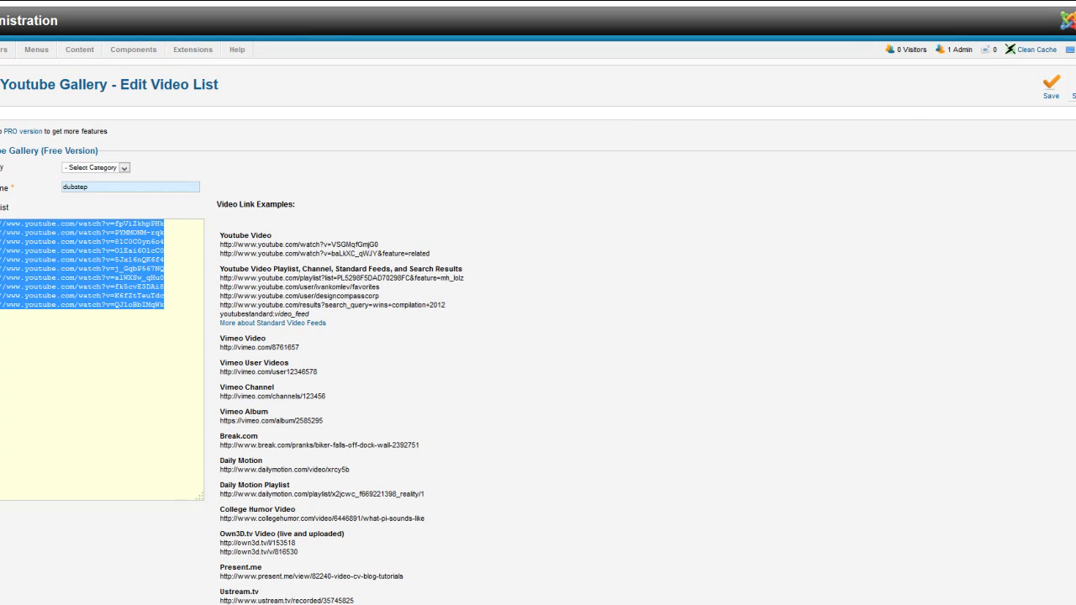
click(913, 110)
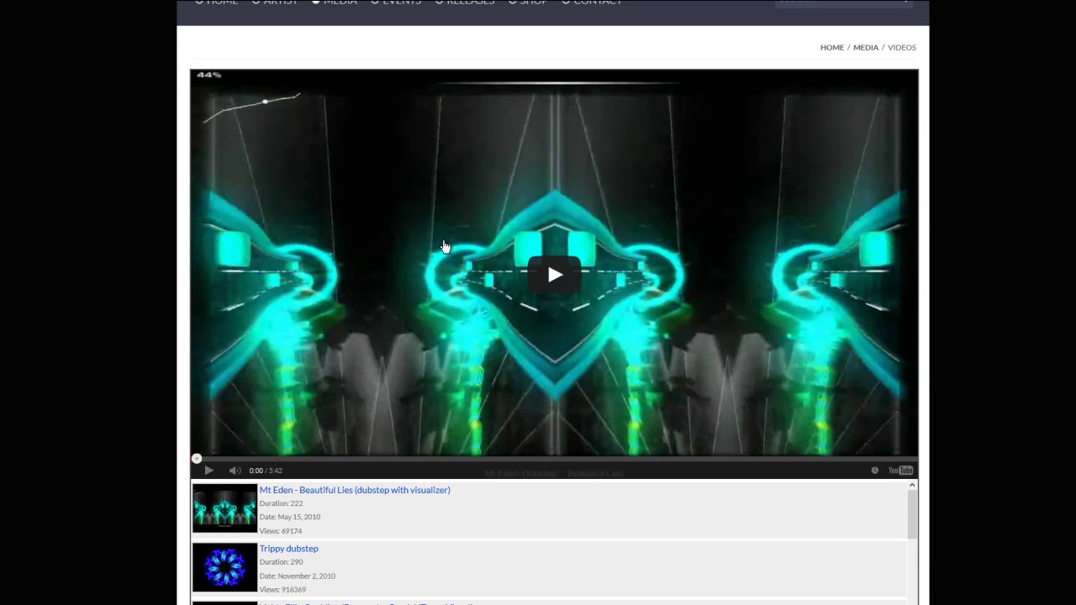
scroll(444, 247, down, 3)
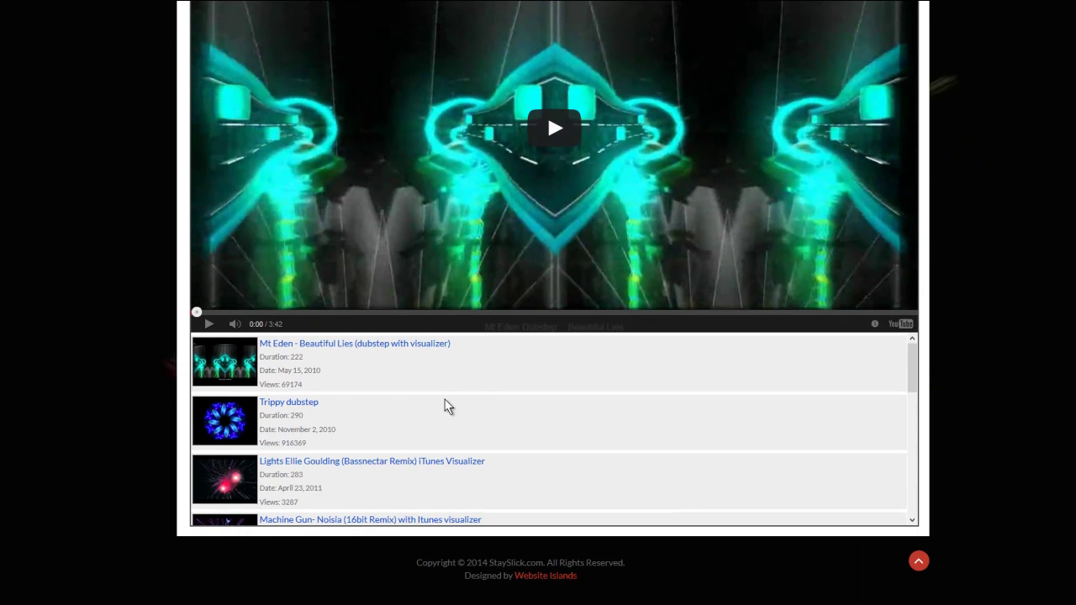
- Look through the full video list under the player on the site's Videos page
scroll(444, 399, down, 10)
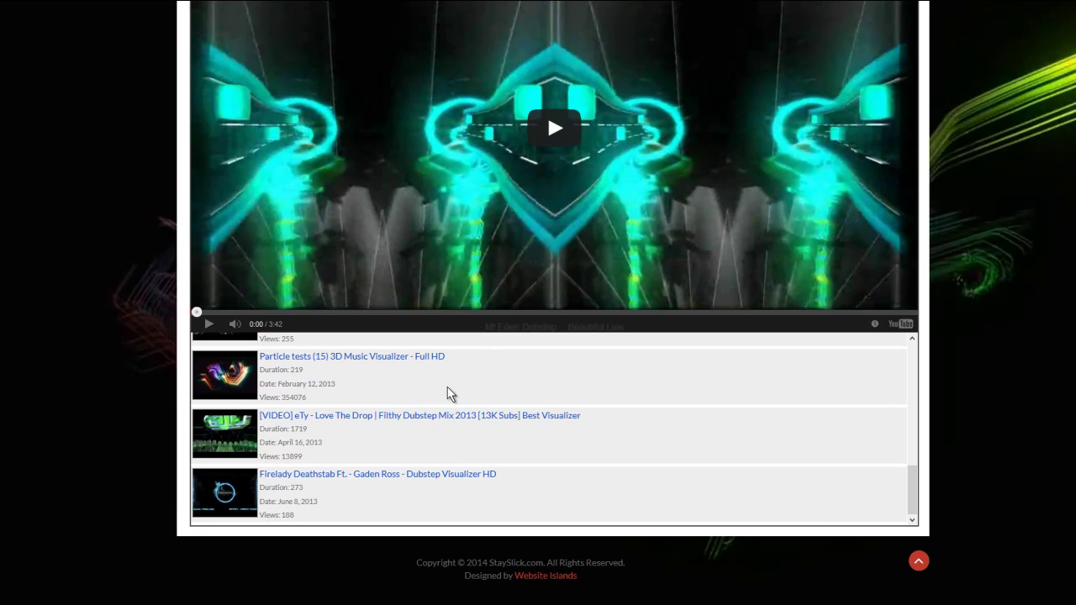
scroll(447, 393, up, 10)
scroll(89, 159, up, 3)
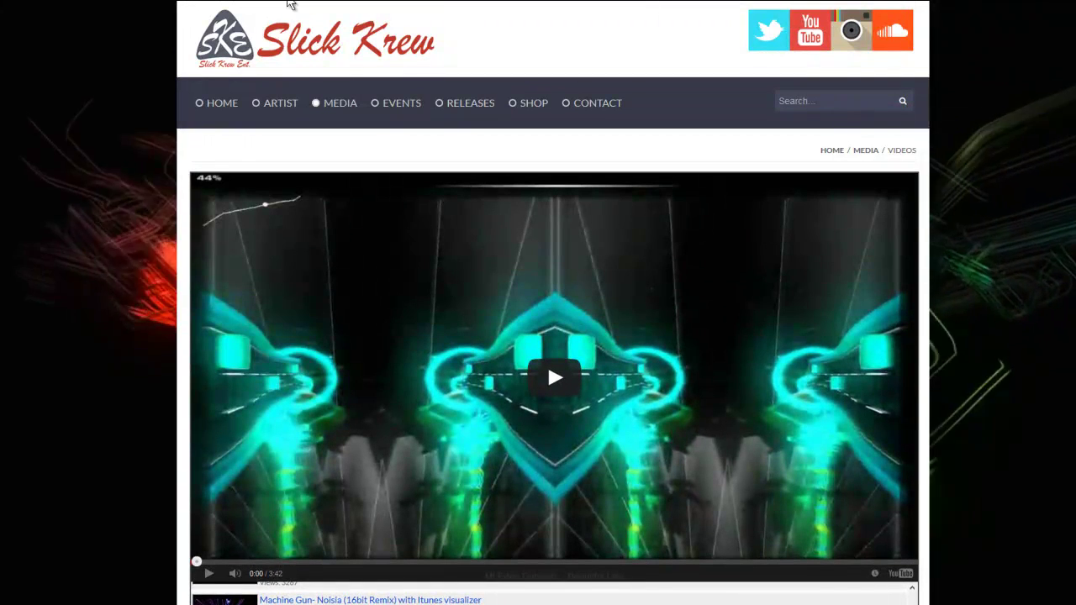
- View the site's Photos page under Media, from the image gallery down to the comment form
mouse_move(336, 104)
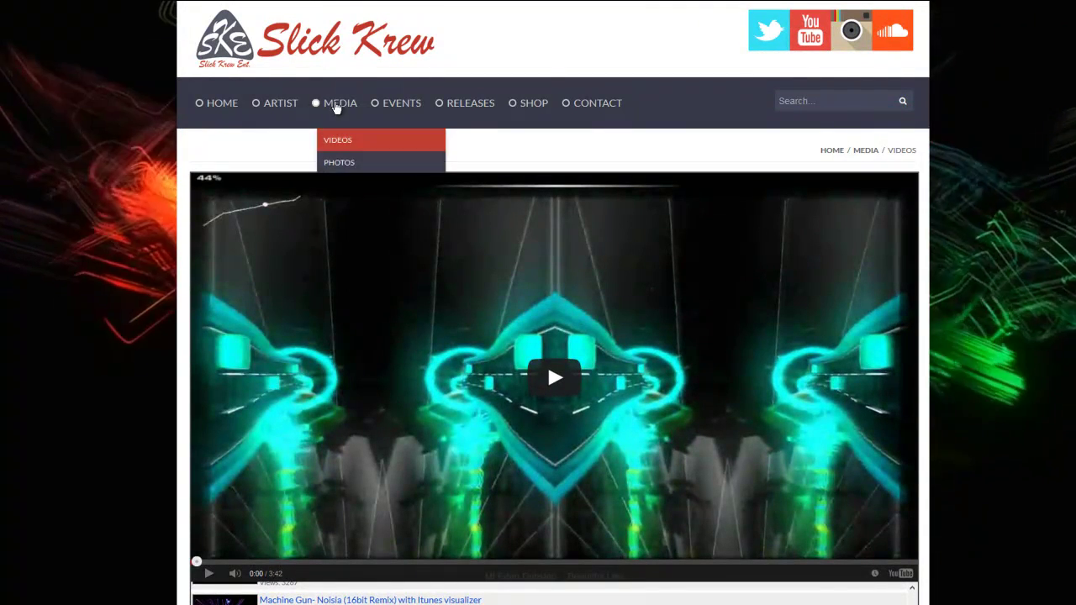
click(342, 160)
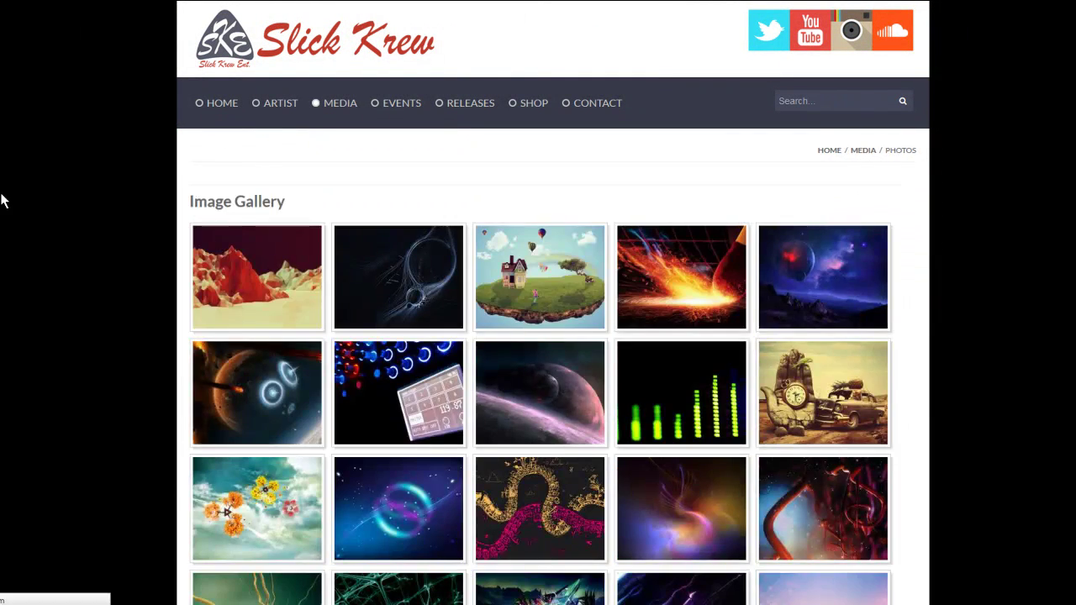
scroll(261, 244, down, 6)
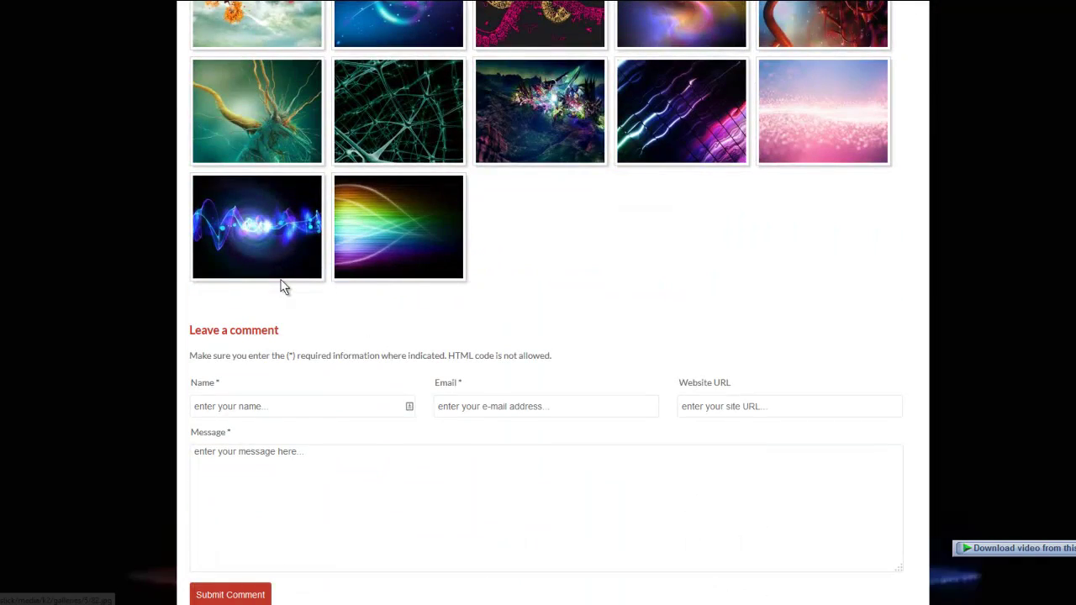
scroll(283, 286, up, 6)
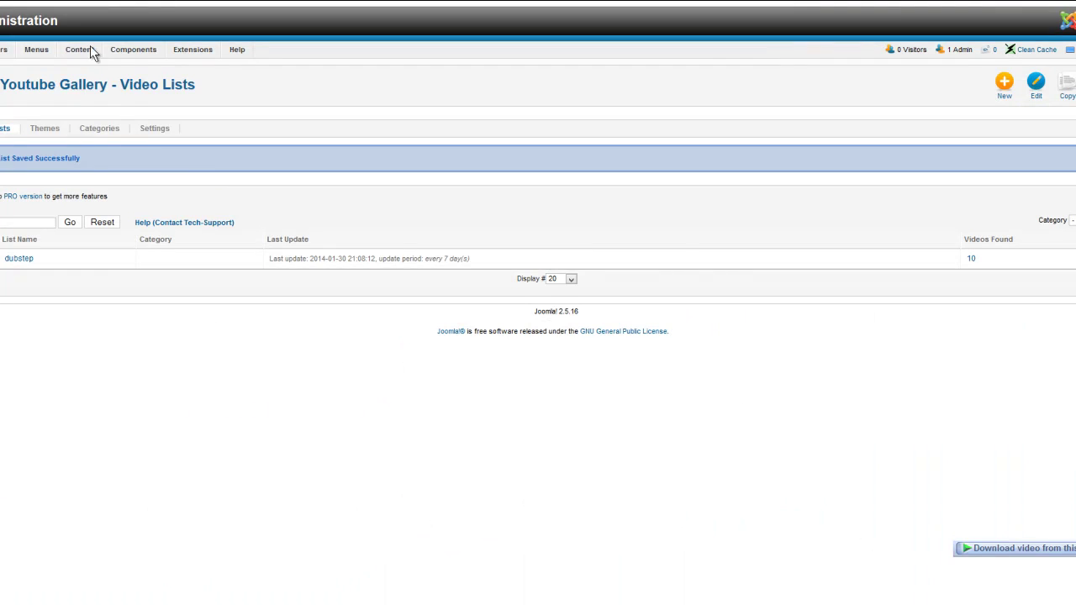
- Open Simple Image Gallery Pro in the Joomla administration and look through its site galleries
mouse_move(123, 51)
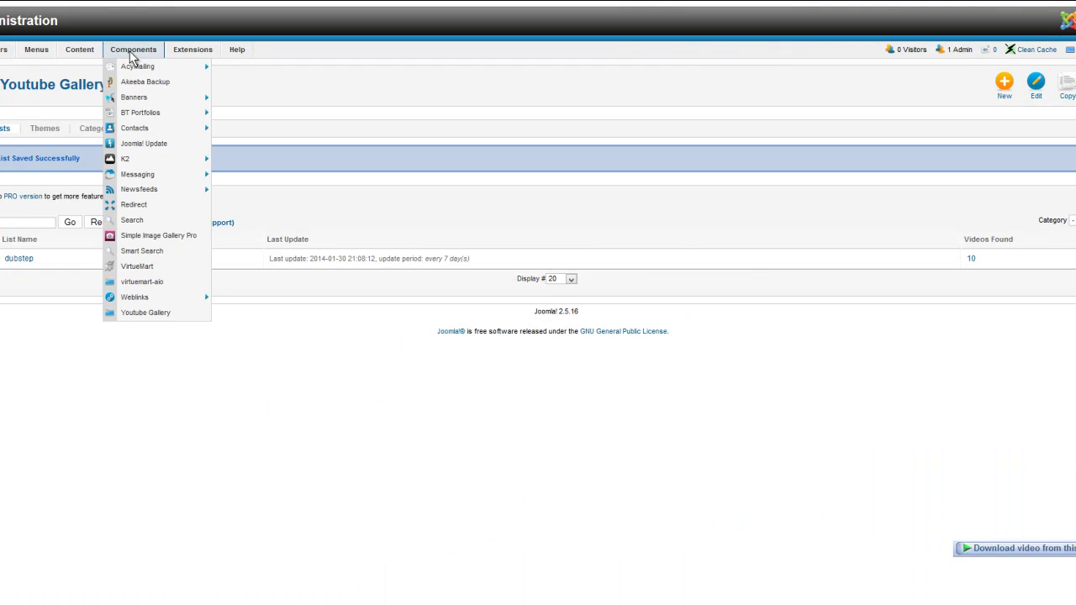
click(162, 236)
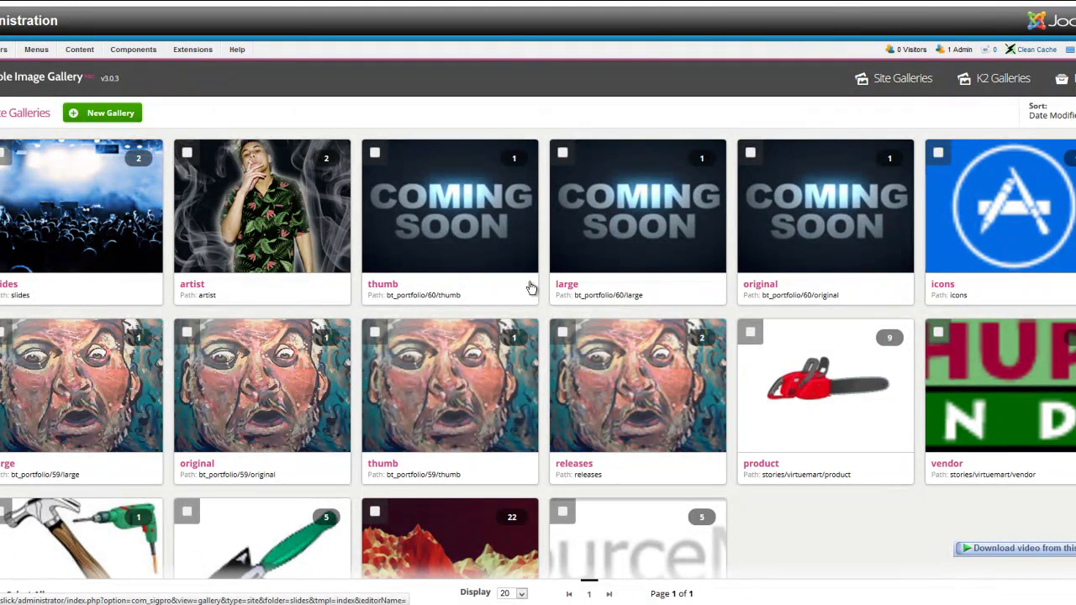
scroll(186, 229, down, 3)
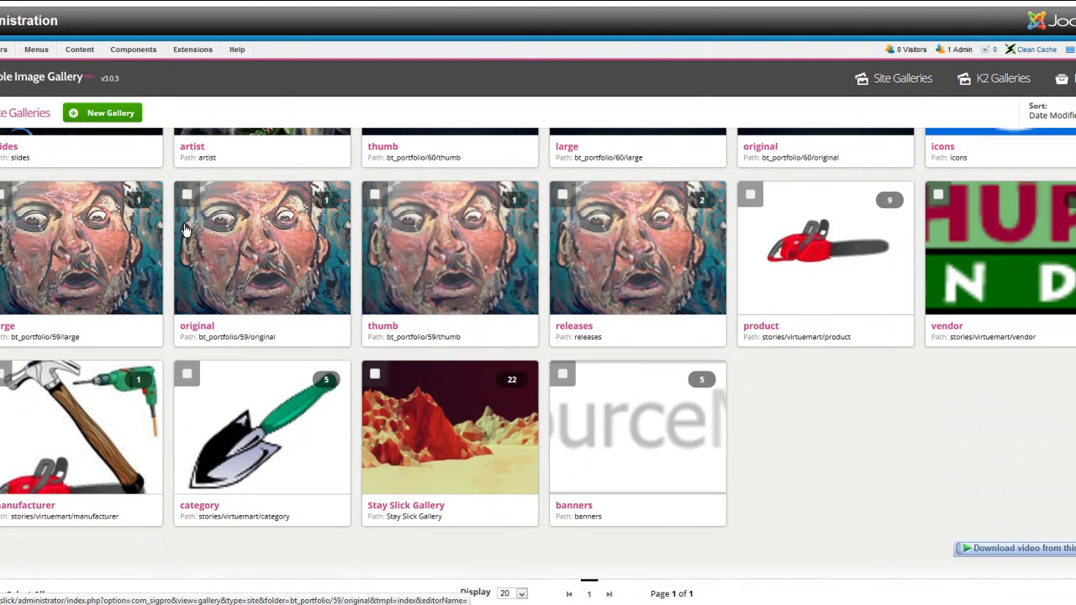
scroll(185, 229, up, 3)
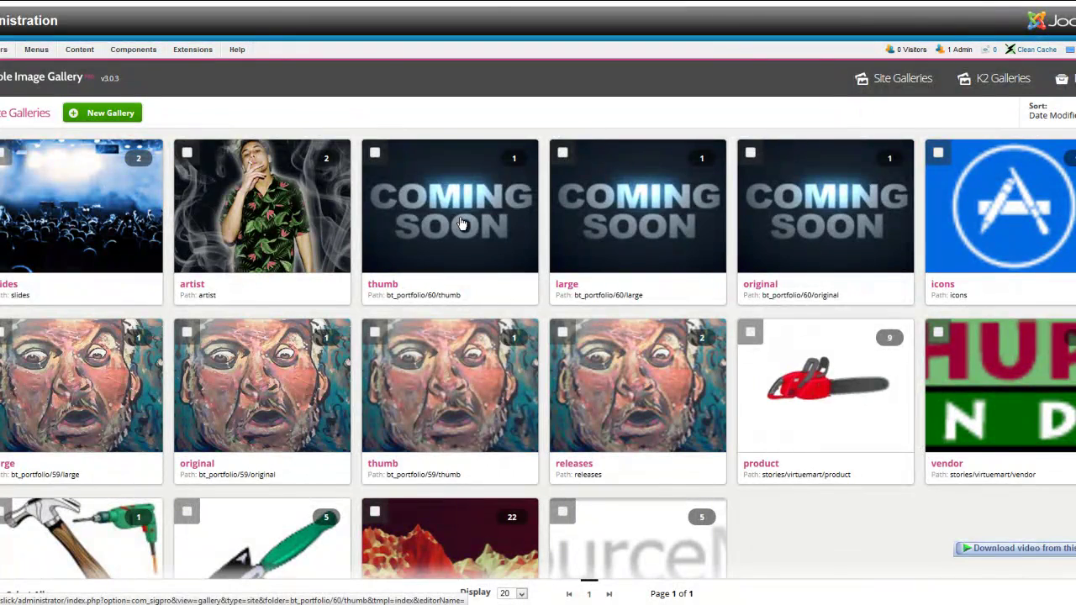
scroll(462, 224, down, 2)
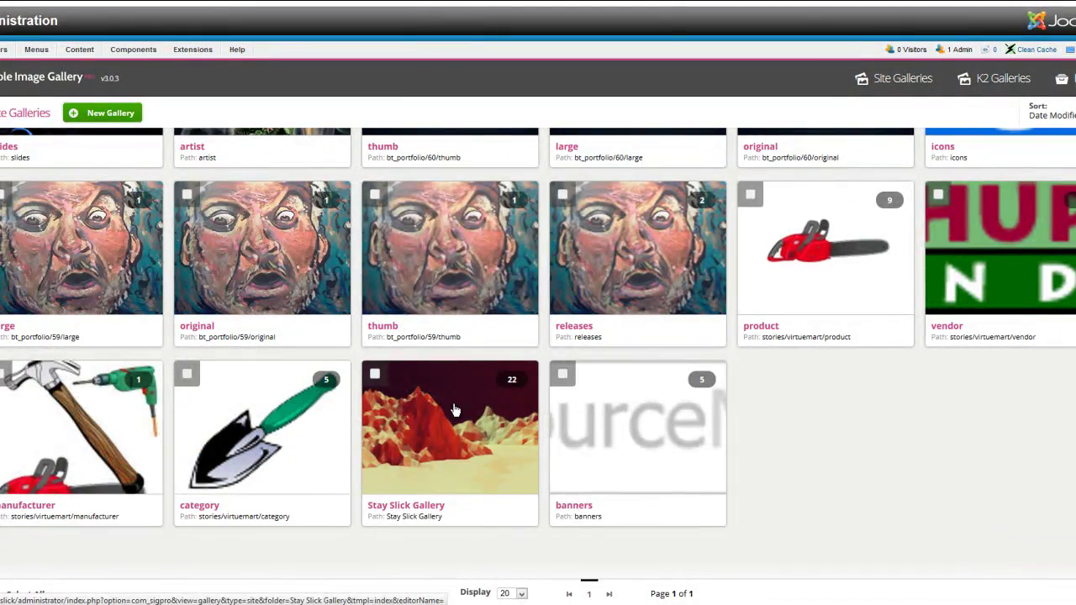
- Open the Stay Slick Gallery, look through its images and return to the list of site galleries
click(454, 409)
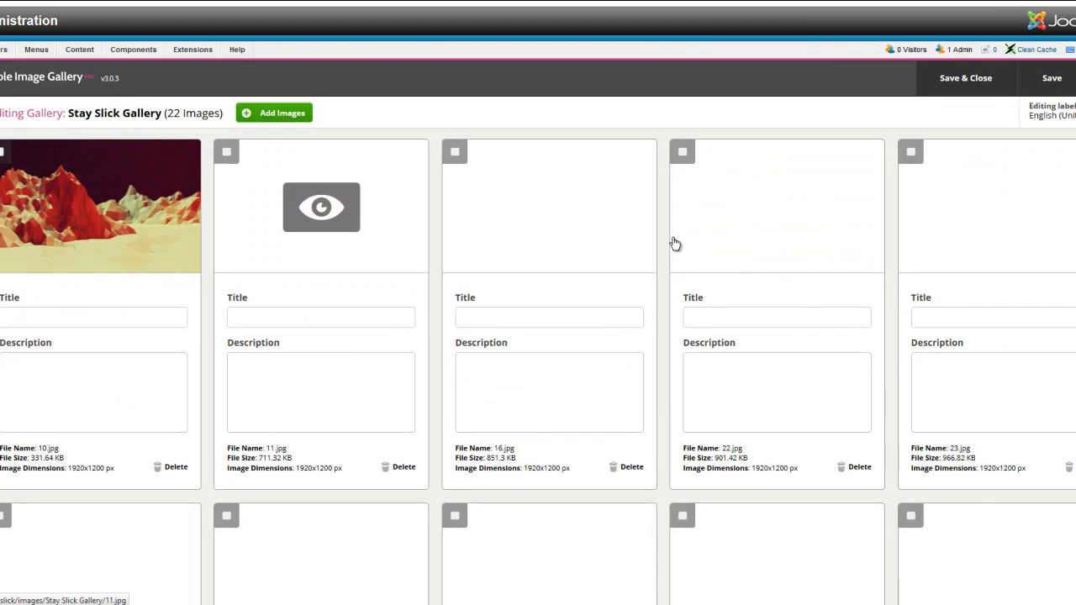
scroll(461, 336, down, 1)
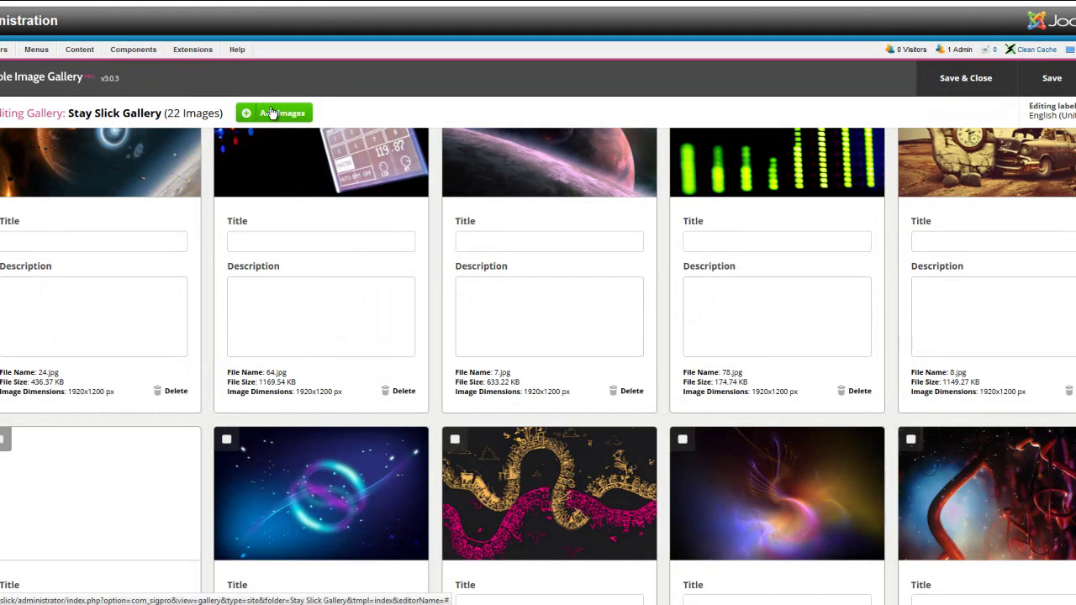
scroll(547, 245, up, 4)
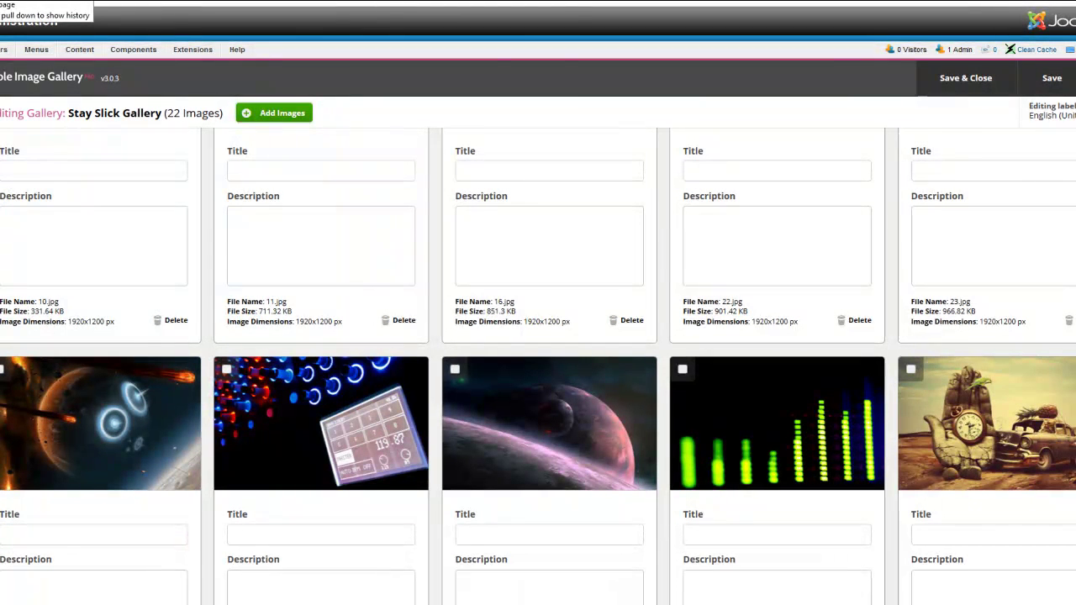
mouse_move(173, 49)
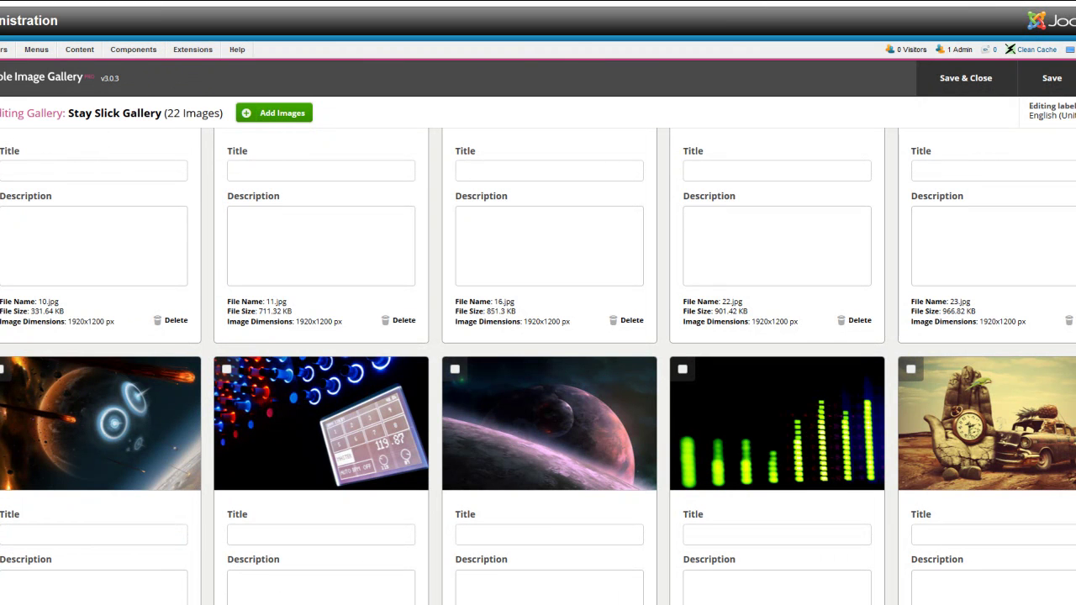
click(306, 81)
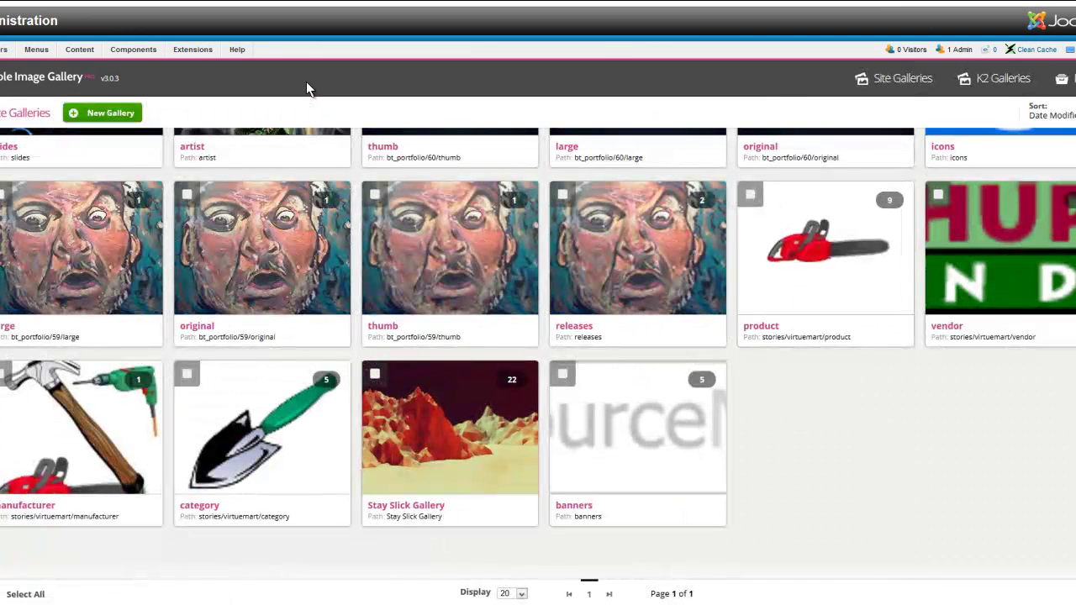
- Compare the Stay Slick Gallery with the image gallery on the site's Photos page
scroll(428, 223, up, 2)
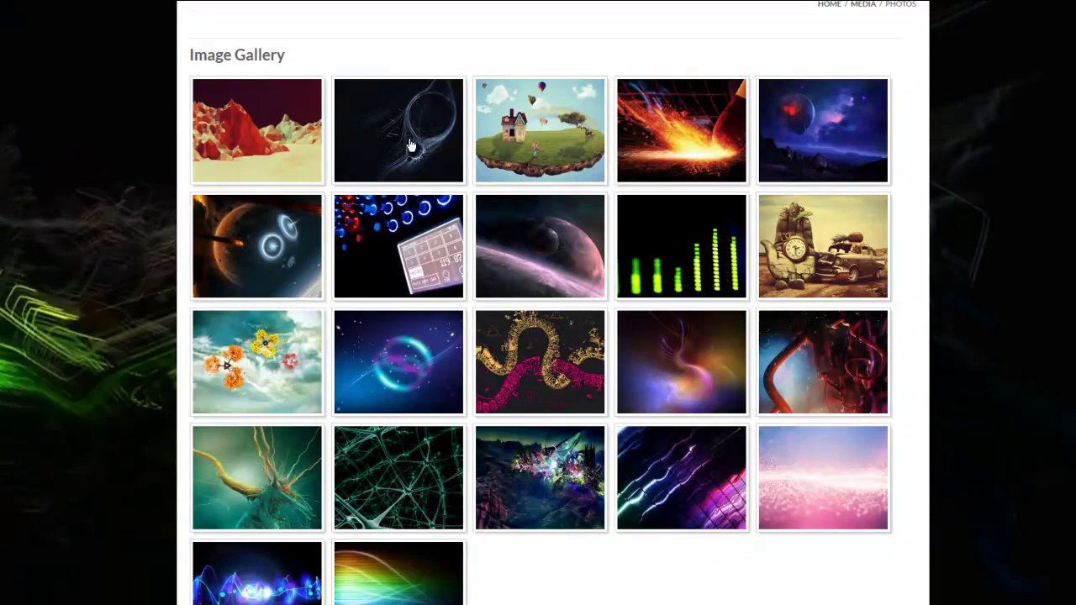
scroll(410, 135, up, 2)
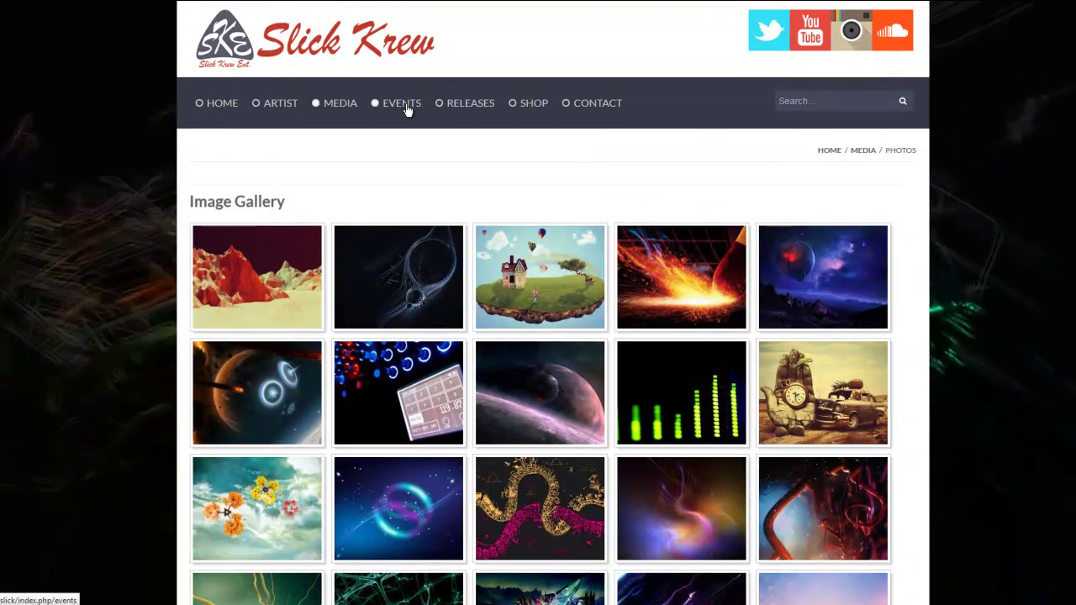
mouse_move(341, 110)
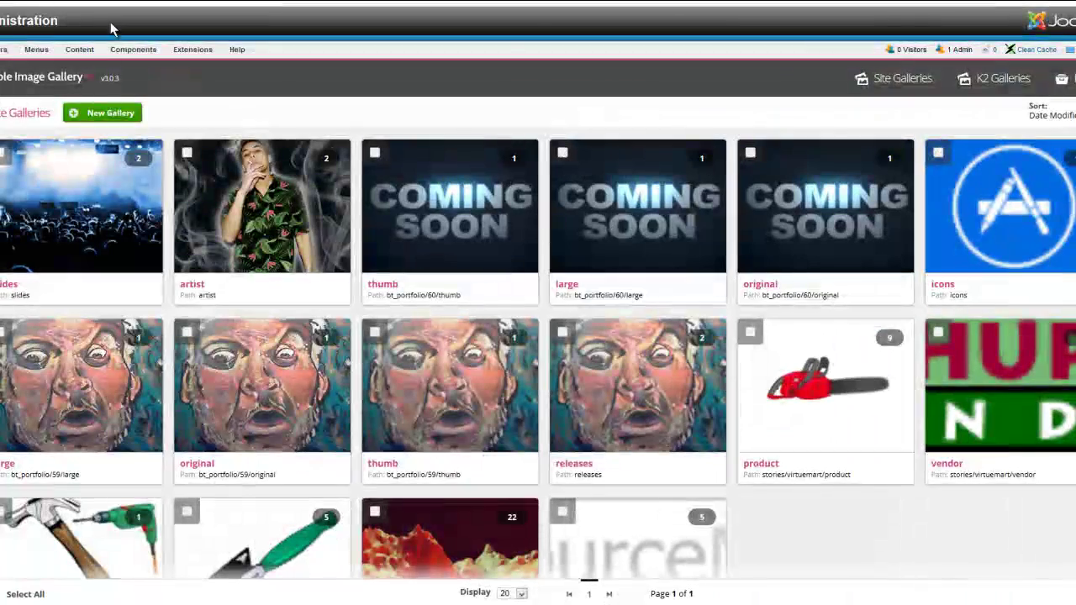
- Open the Twiggy article in the Article Manager, enlarge its text editor and review the images and social icons
click(84, 67)
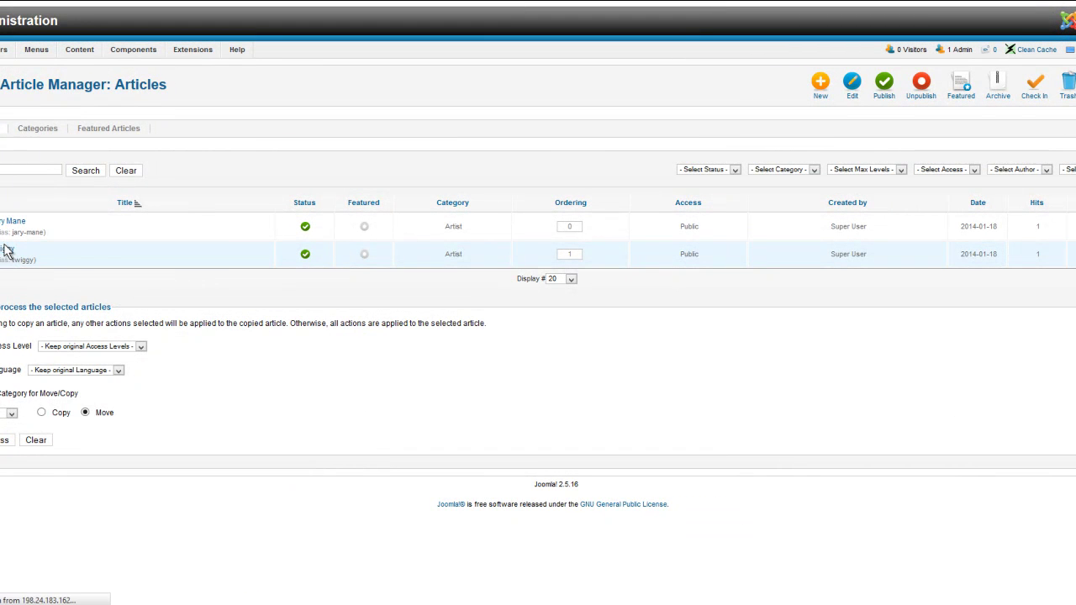
click(7, 250)
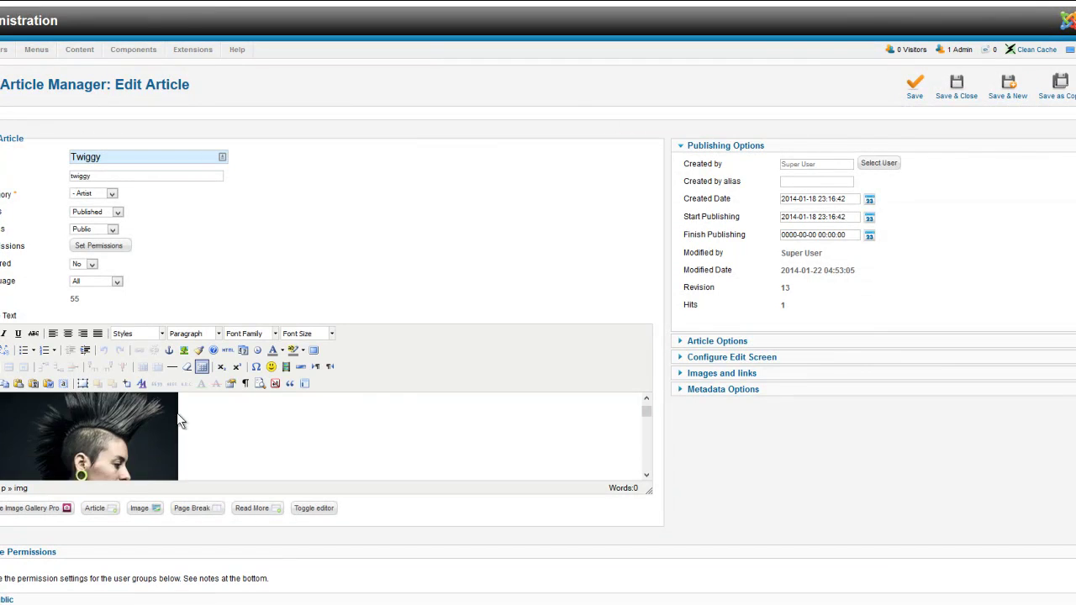
scroll(179, 420, down, 5)
scroll(376, 342, down, 3)
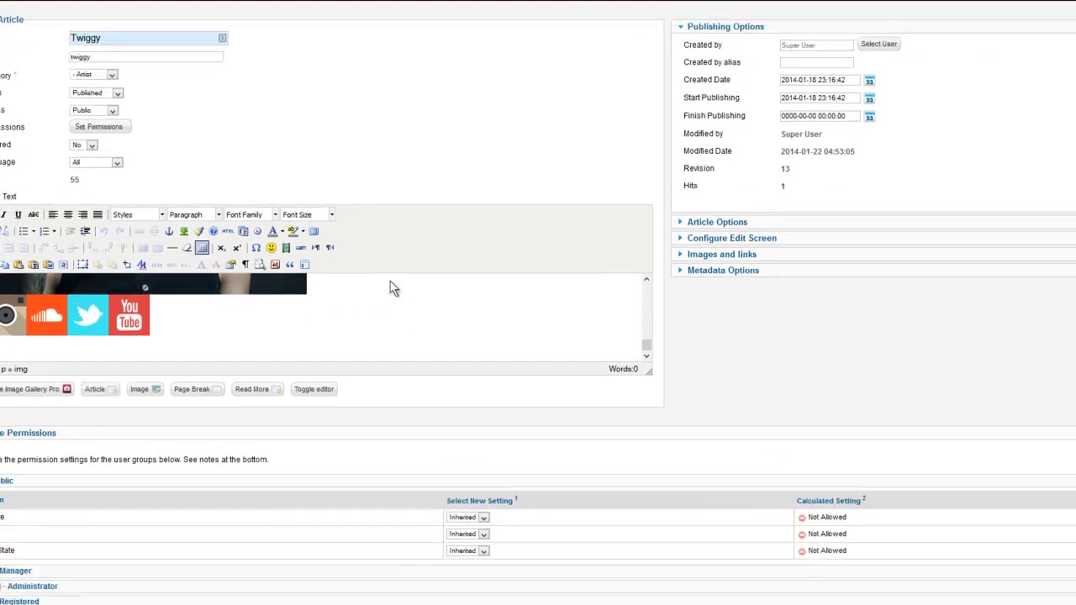
scroll(374, 293, up, 3)
scroll(514, 370, down, 2)
drag(649, 346, 697, 472)
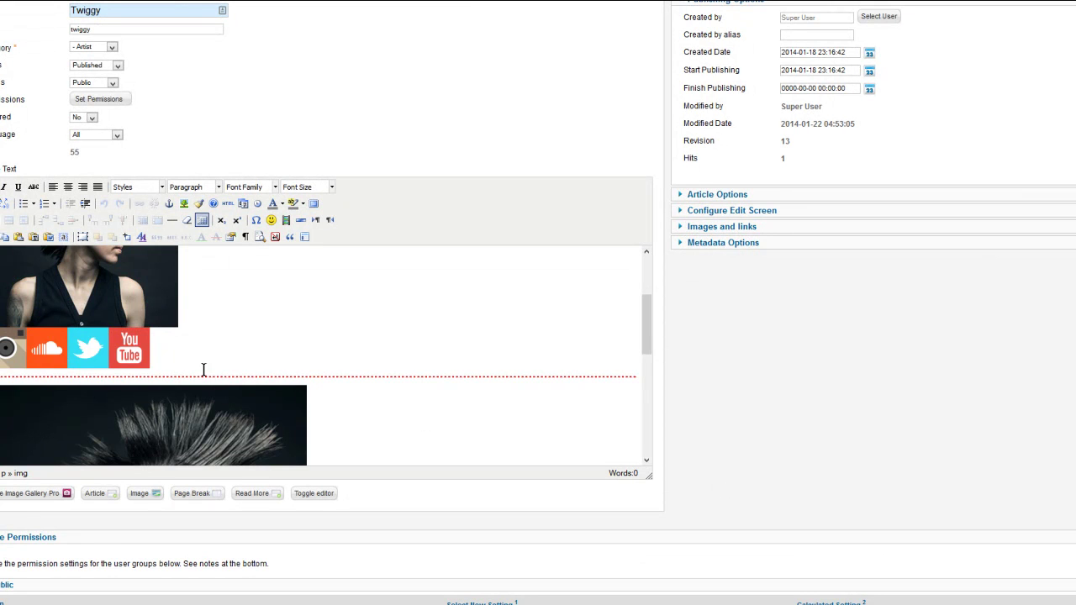
scroll(204, 370, down, 5)
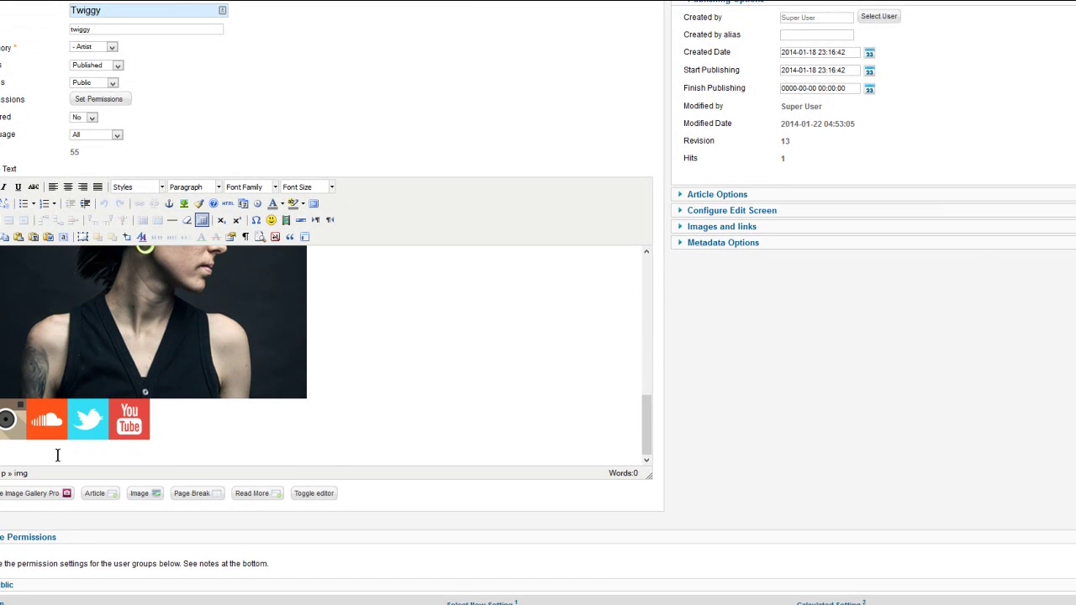
- Check the article editor's Simple Image Gallery Pro insert option, dismiss it without inserting a gallery and close the article
click(24, 496)
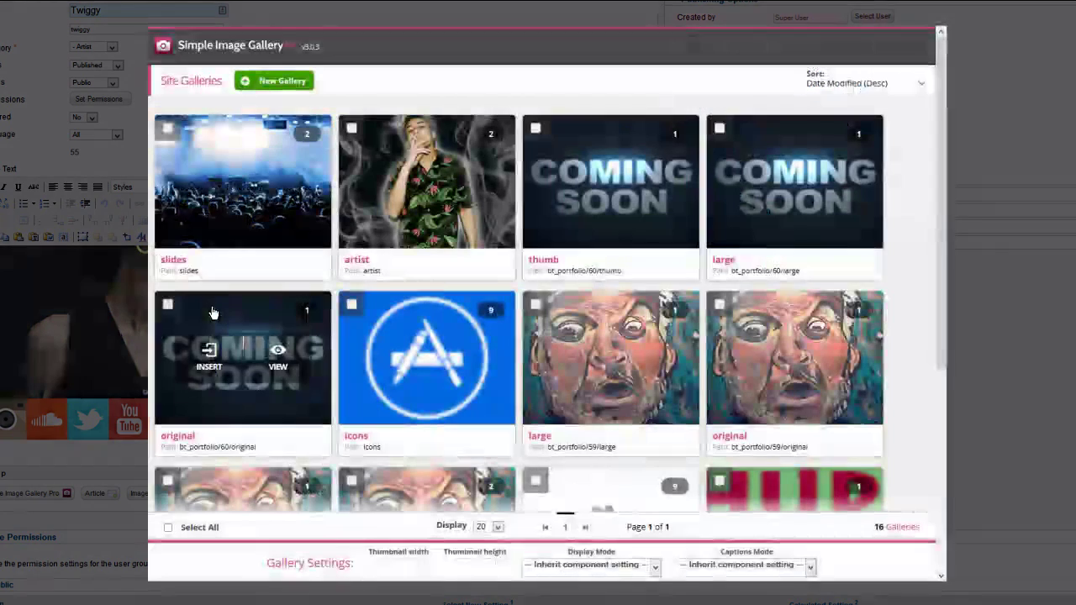
mouse_move(262, 192)
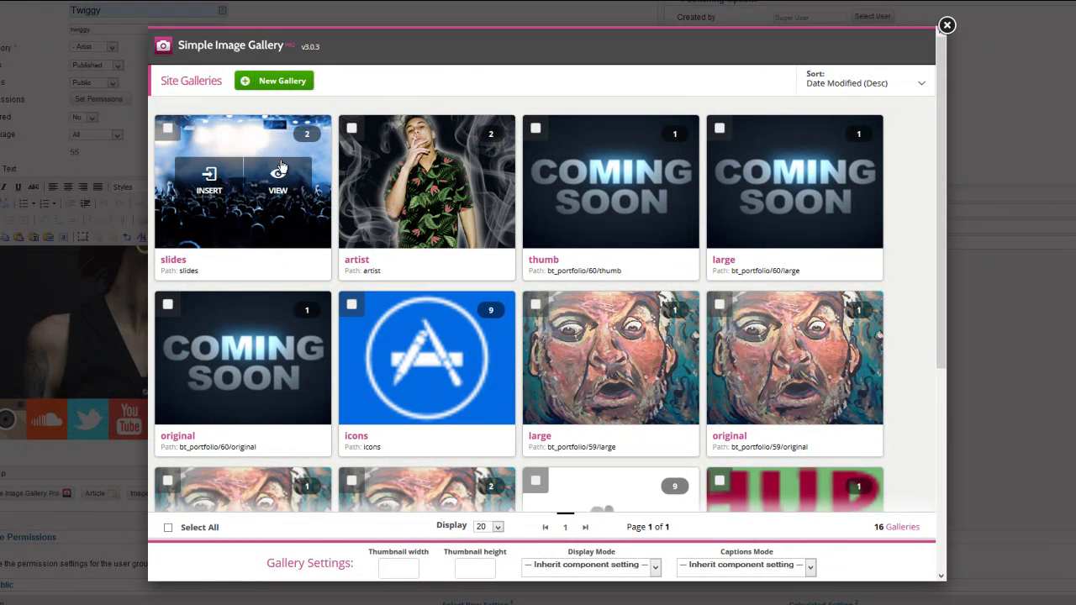
click(946, 25)
scroll(529, 361, down, 2)
scroll(529, 360, up, 2)
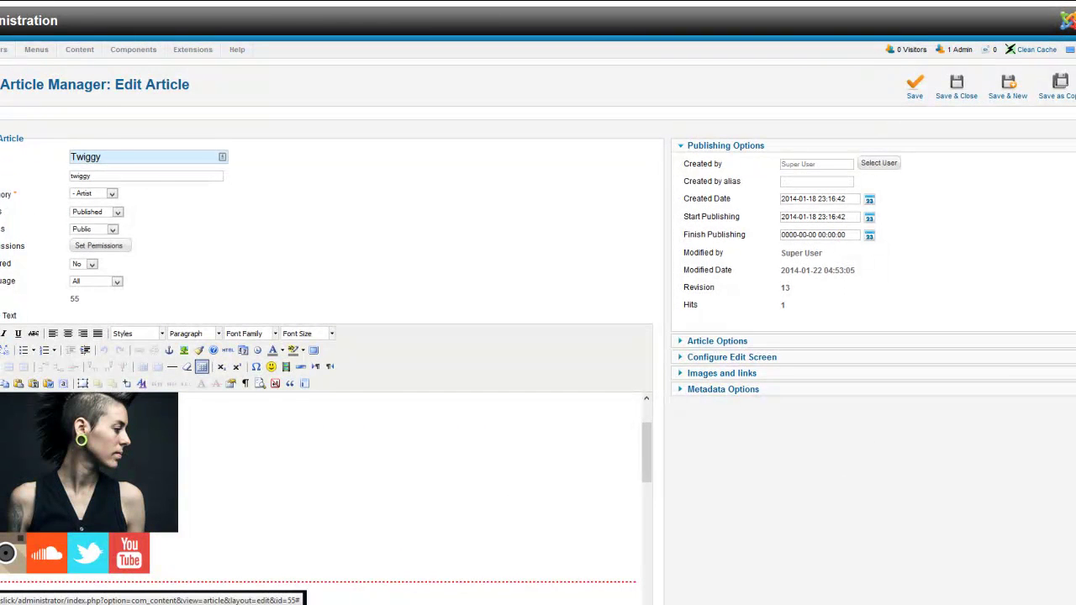
click(1074, 85)
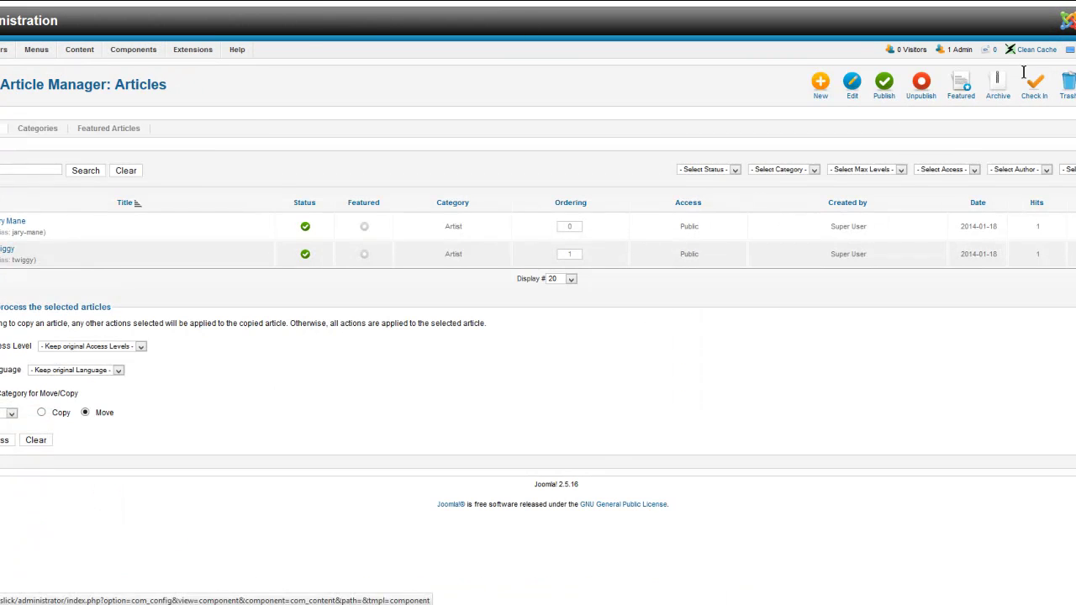
- View the list of K2 items
mouse_move(133, 50)
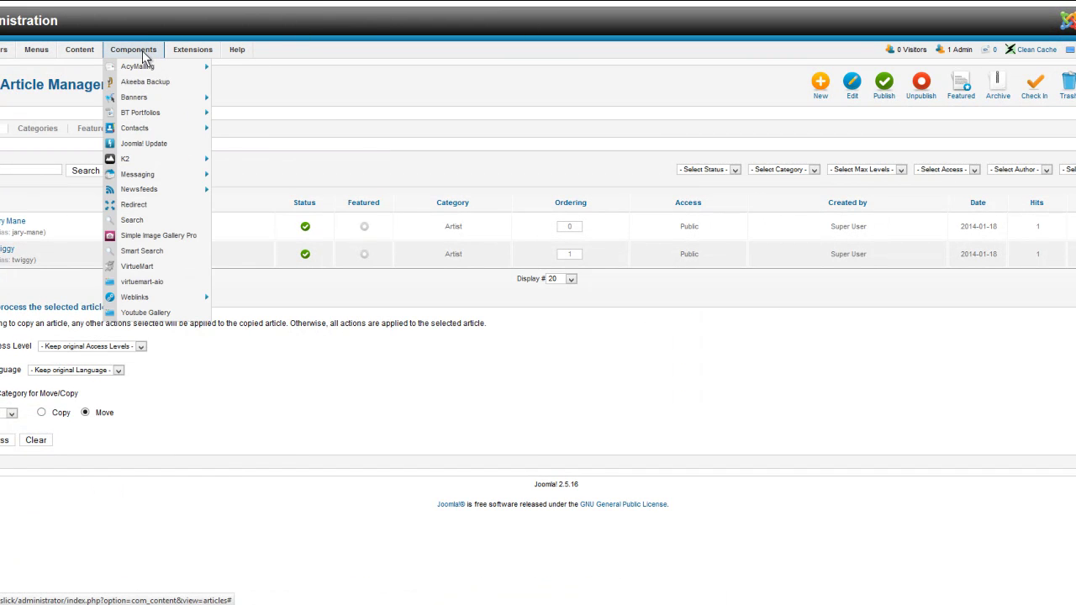
mouse_move(127, 164)
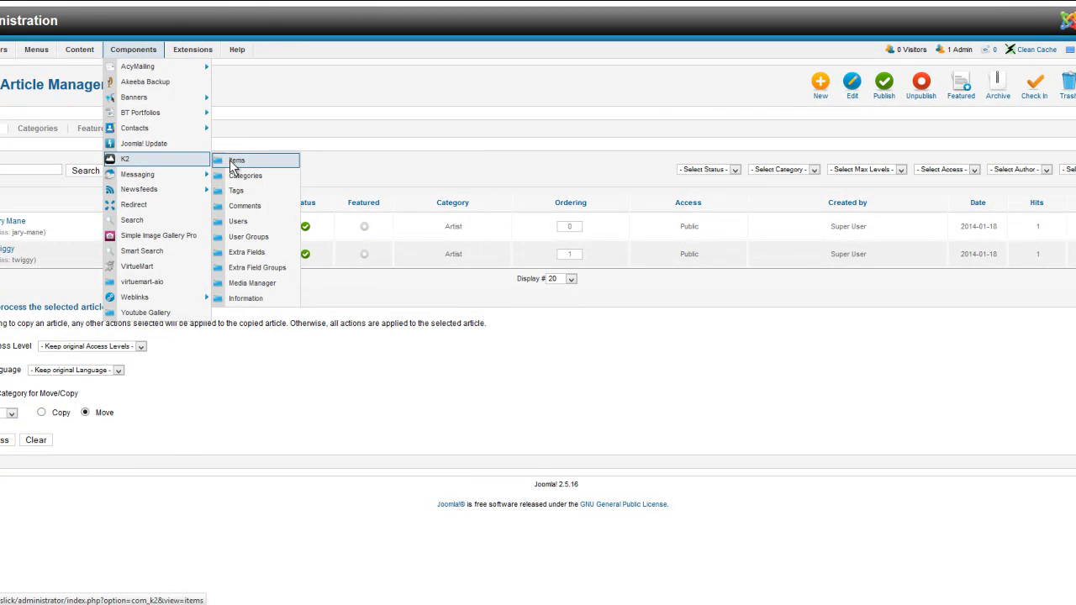
click(233, 161)
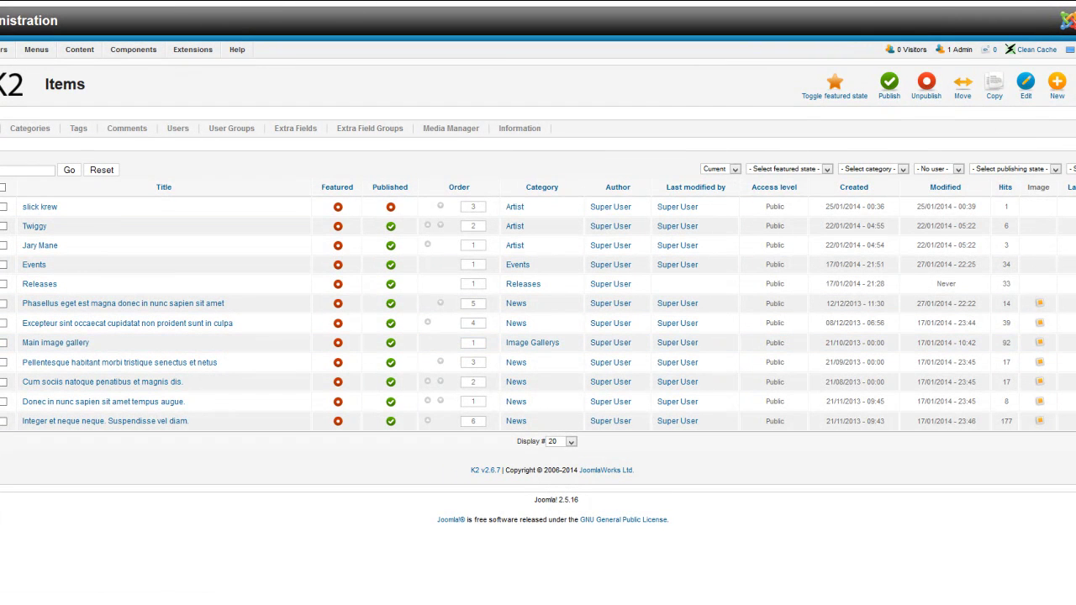
- Open the K2 galleries in Simple Image Gallery Pro
mouse_move(144, 53)
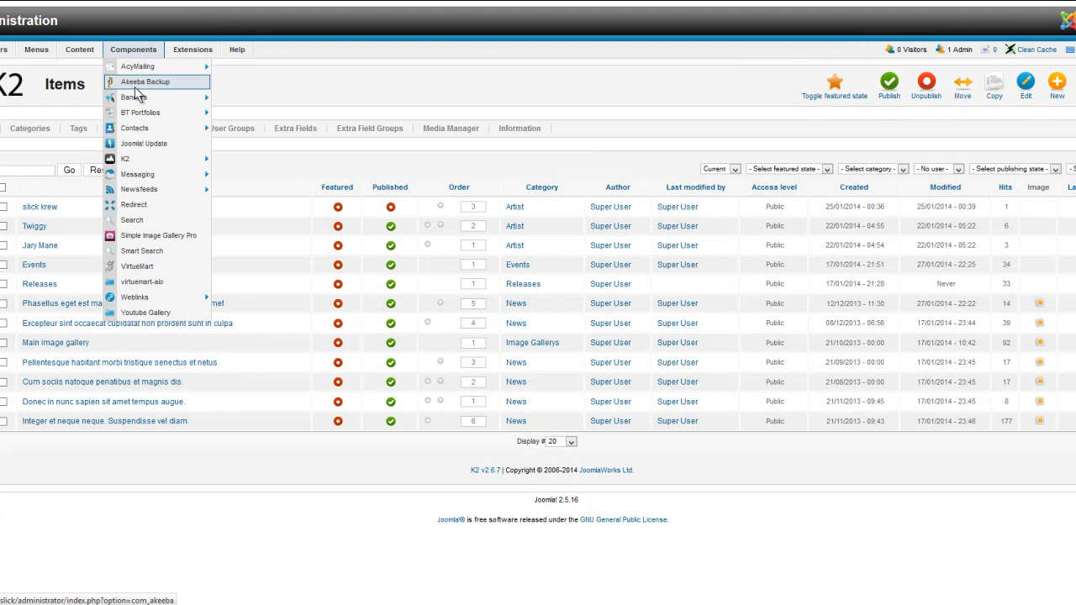
click(148, 238)
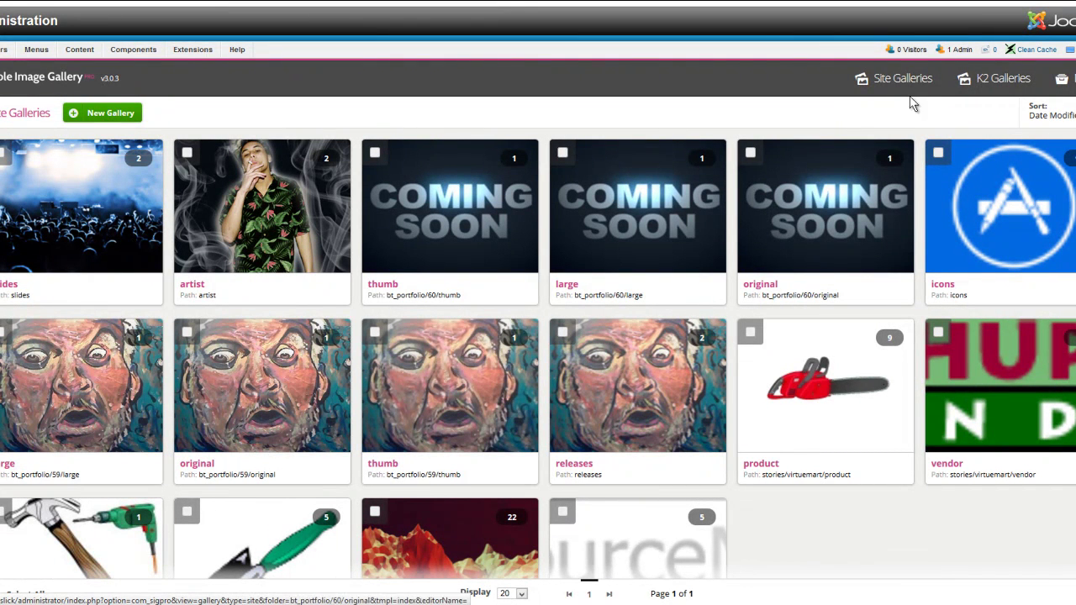
click(1002, 89)
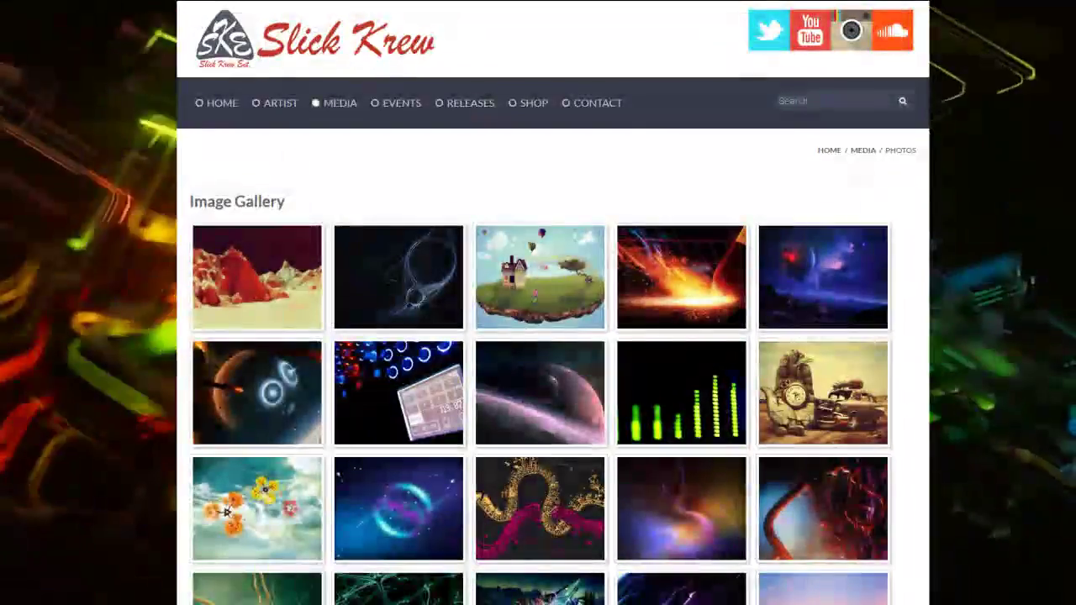
click(270, 555)
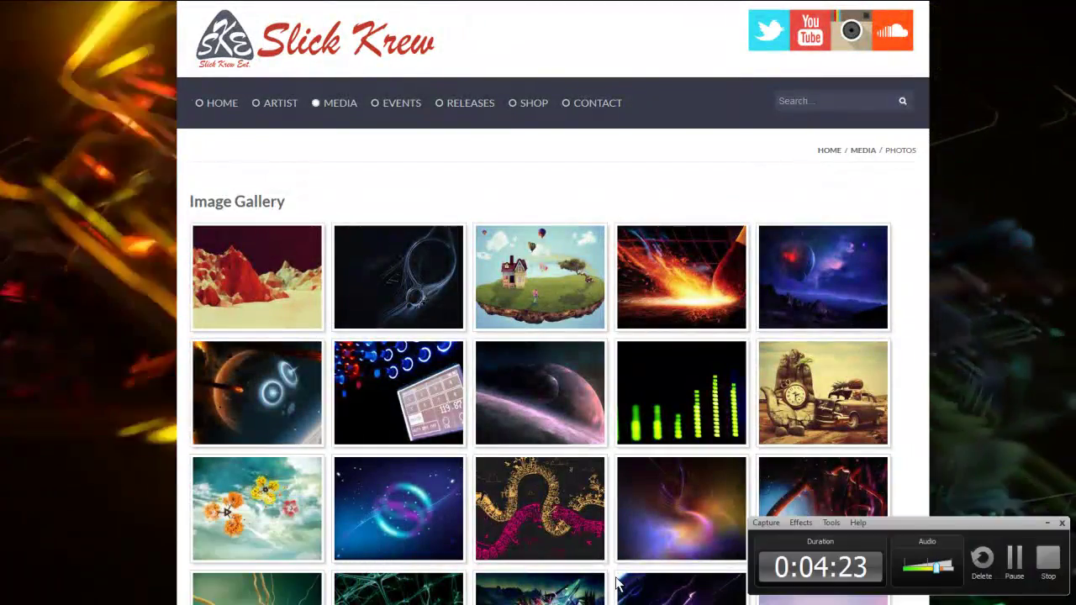